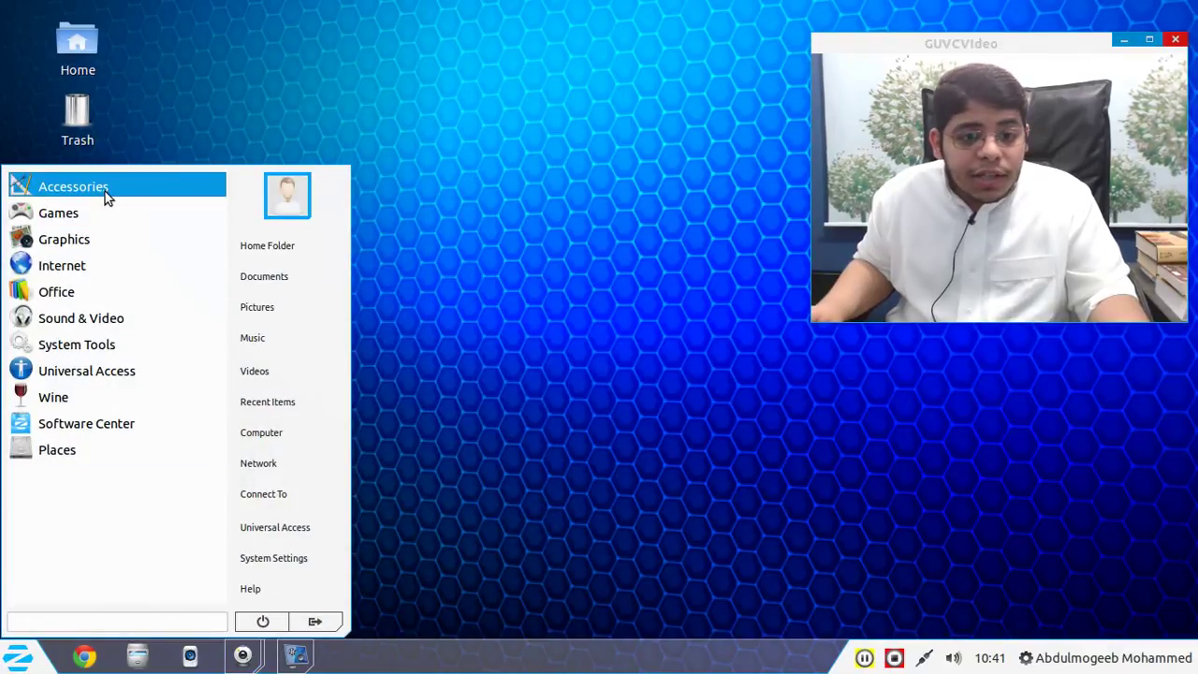
# Open Terminal from the Accessories category, move its window down onto the desktop for viewing, and close it.
pyautogui.click(105, 191)
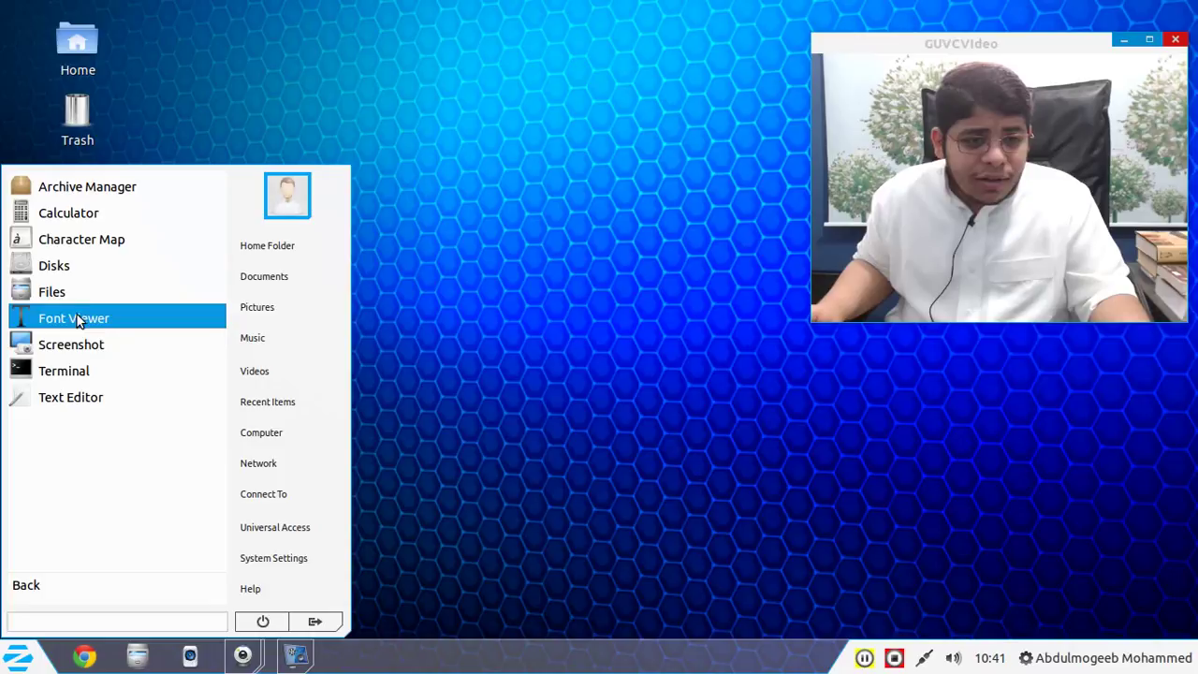
pyautogui.click(59, 380)
pyautogui.moveTo(220, 12); pyautogui.dragTo(315, 122)
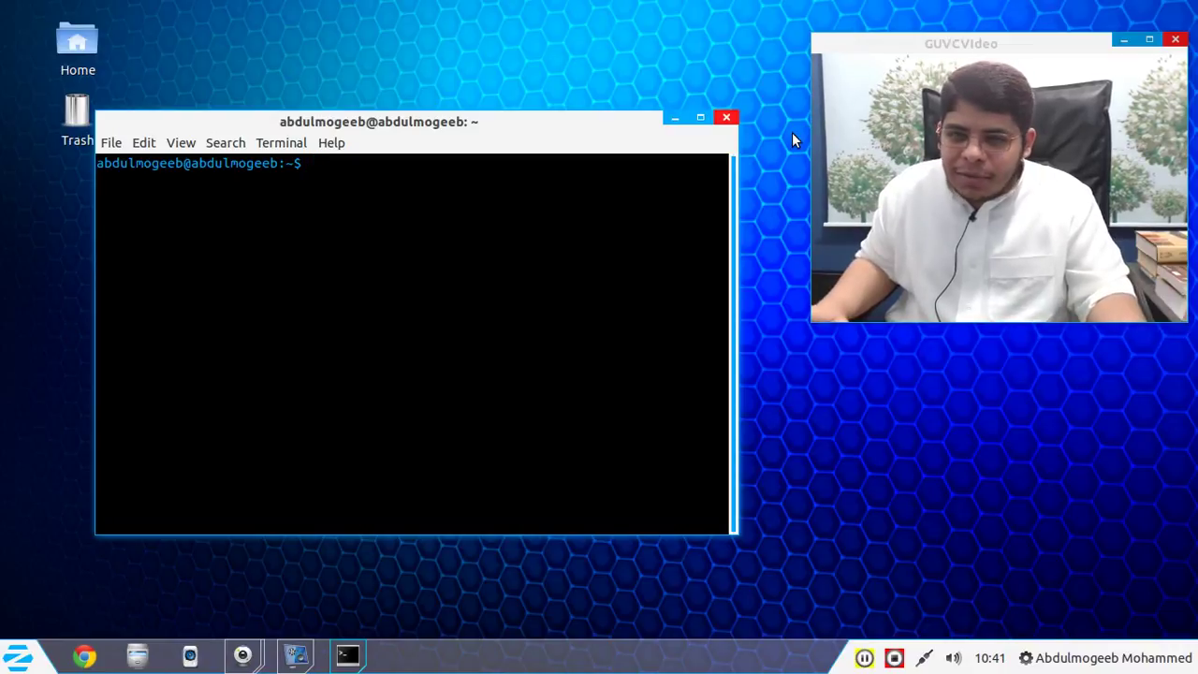
pyautogui.click(716, 122)
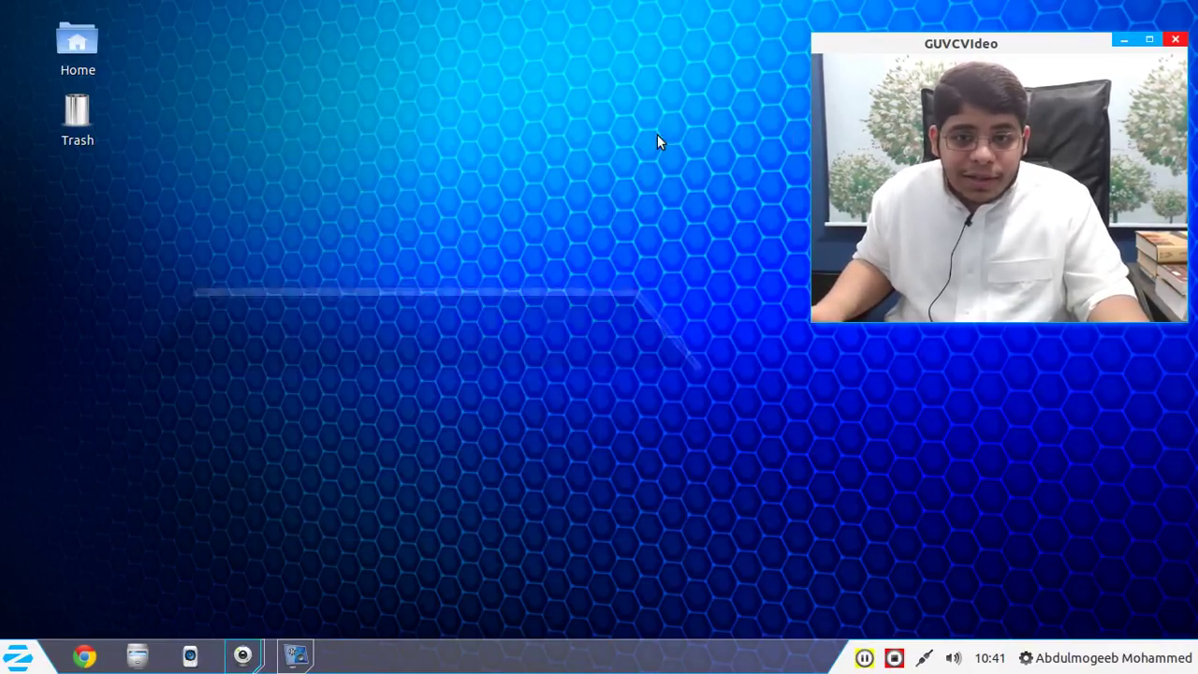
# Review the installed applications in the Accessories, Graphics and Games categories.
pyautogui.click(17, 657)
pyautogui.click(57, 186)
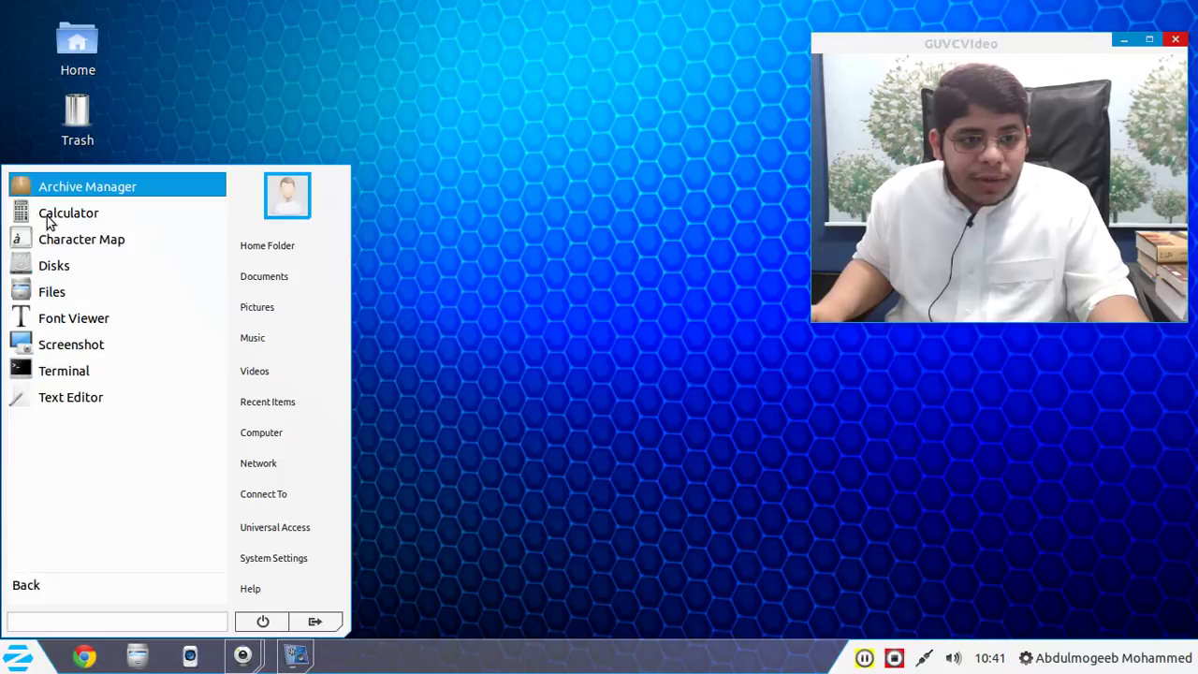
pyautogui.click(47, 588)
pyautogui.click(66, 230)
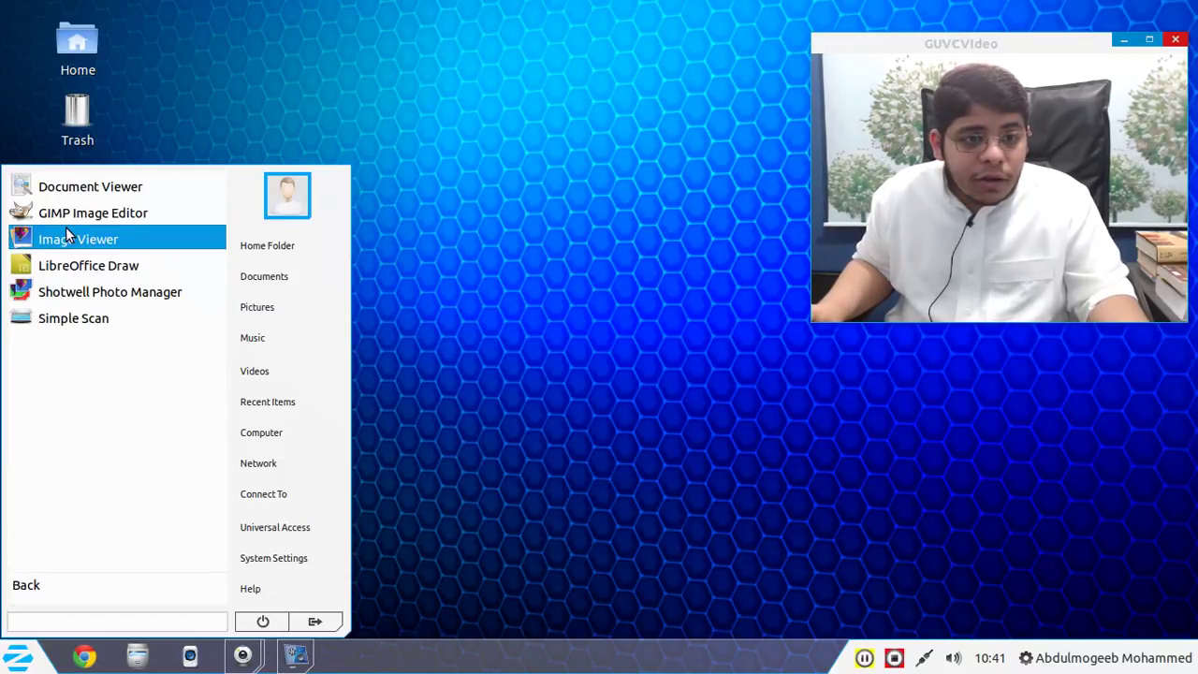
pyautogui.moveTo(67, 225); pyautogui.dragTo(81, 204)
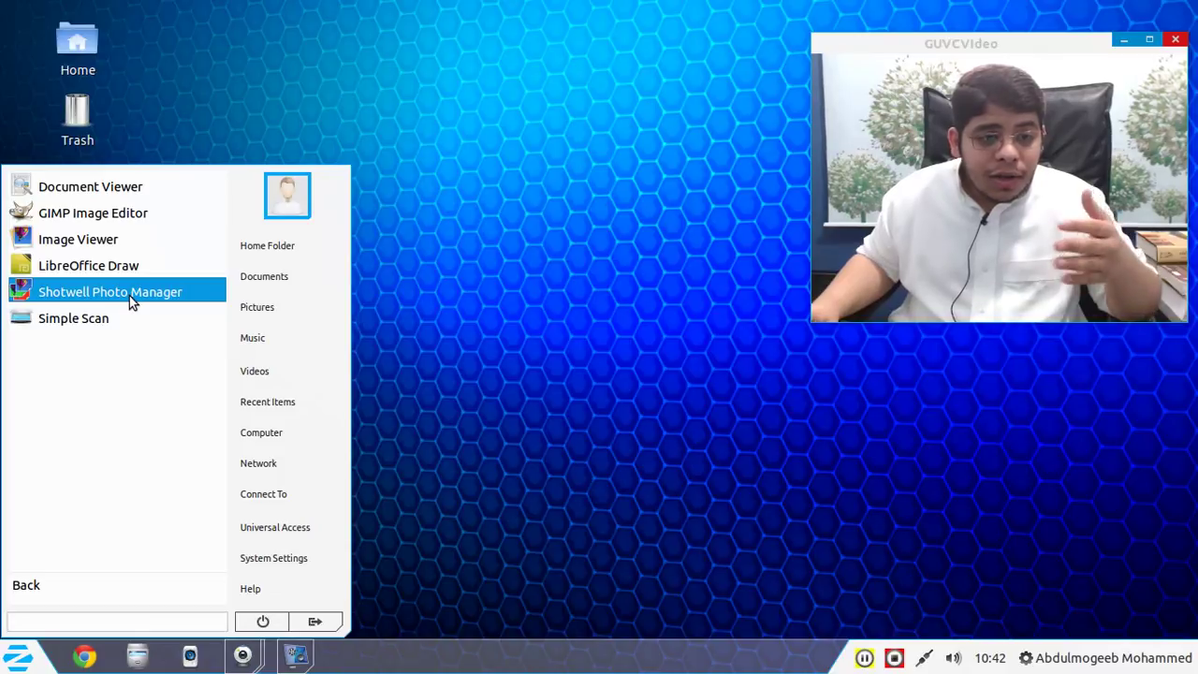
pyautogui.click(57, 585)
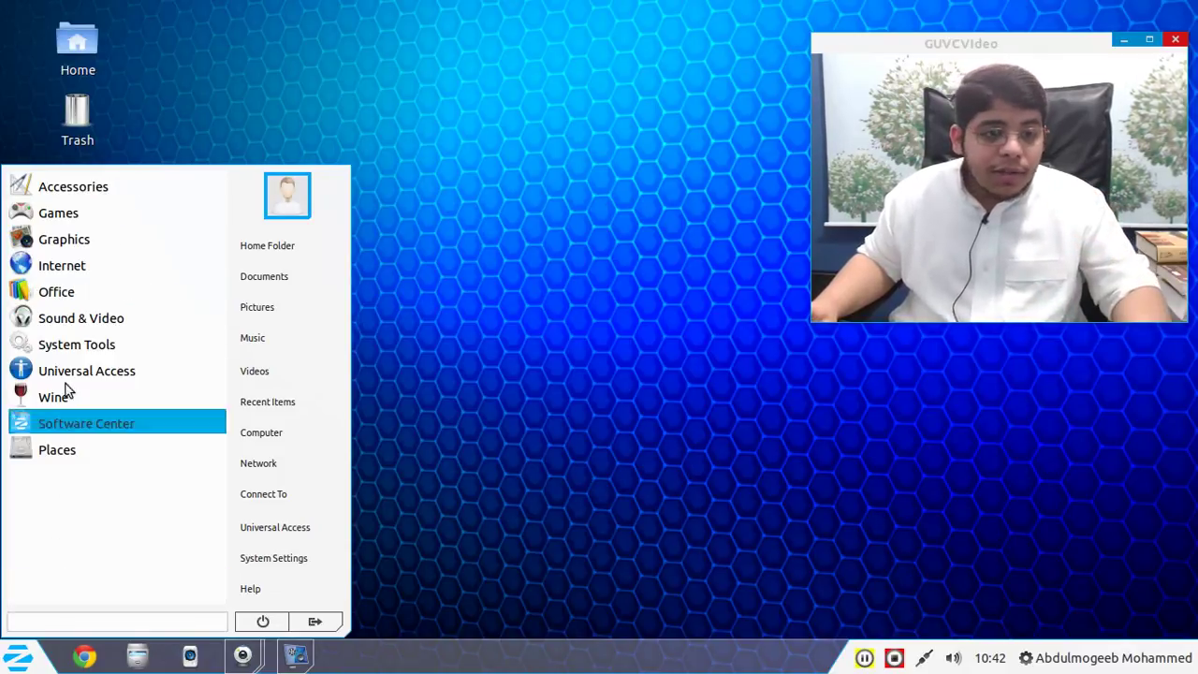
pyautogui.click(65, 213)
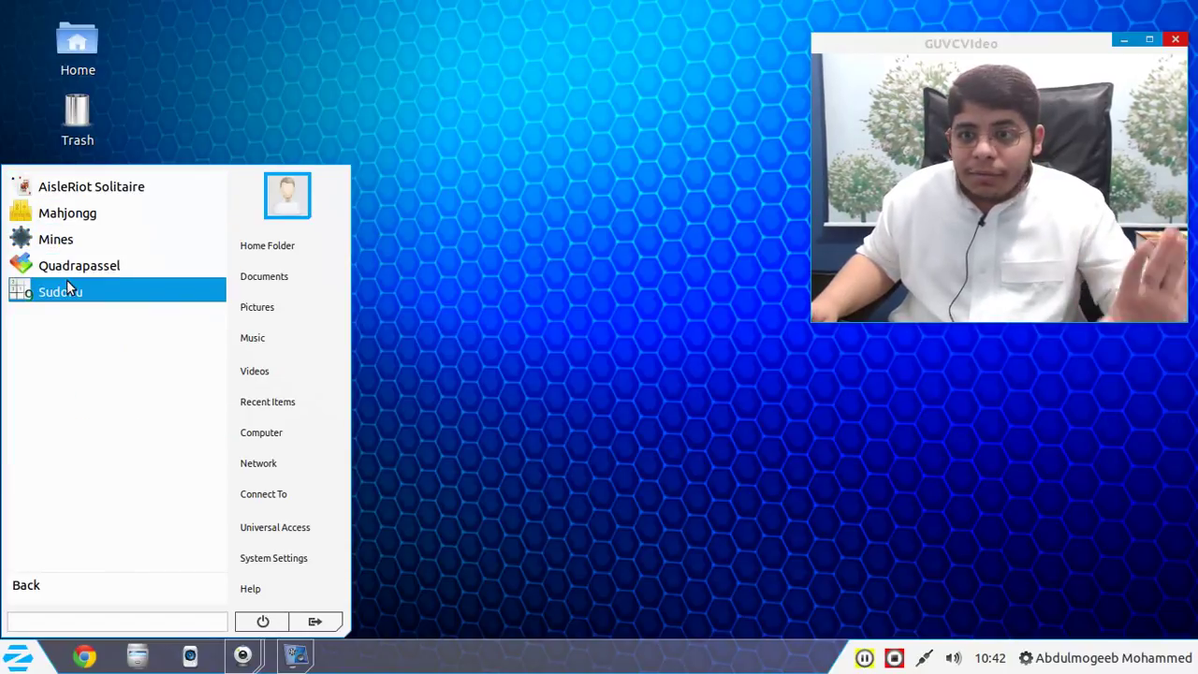
pyautogui.click(19, 586)
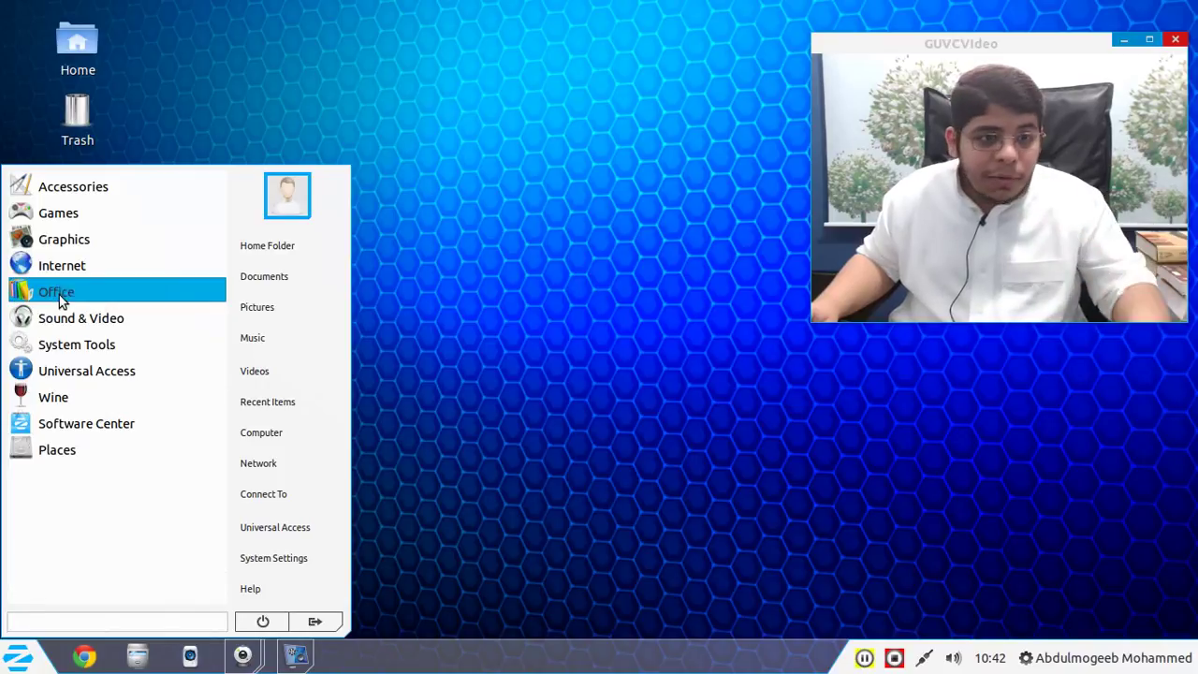
# Open Zorin Web Browser Manager with the administrator password, examine the browsers offered for installation, and close it.
pyautogui.click(78, 268)
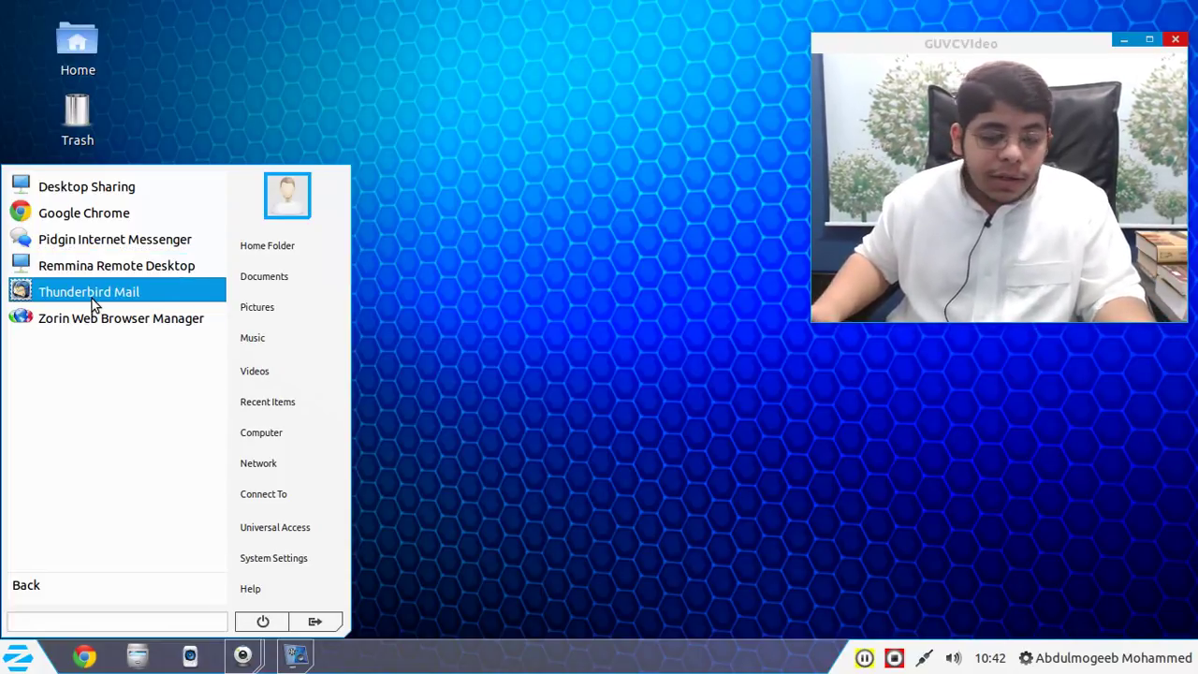
pyautogui.click(110, 321)
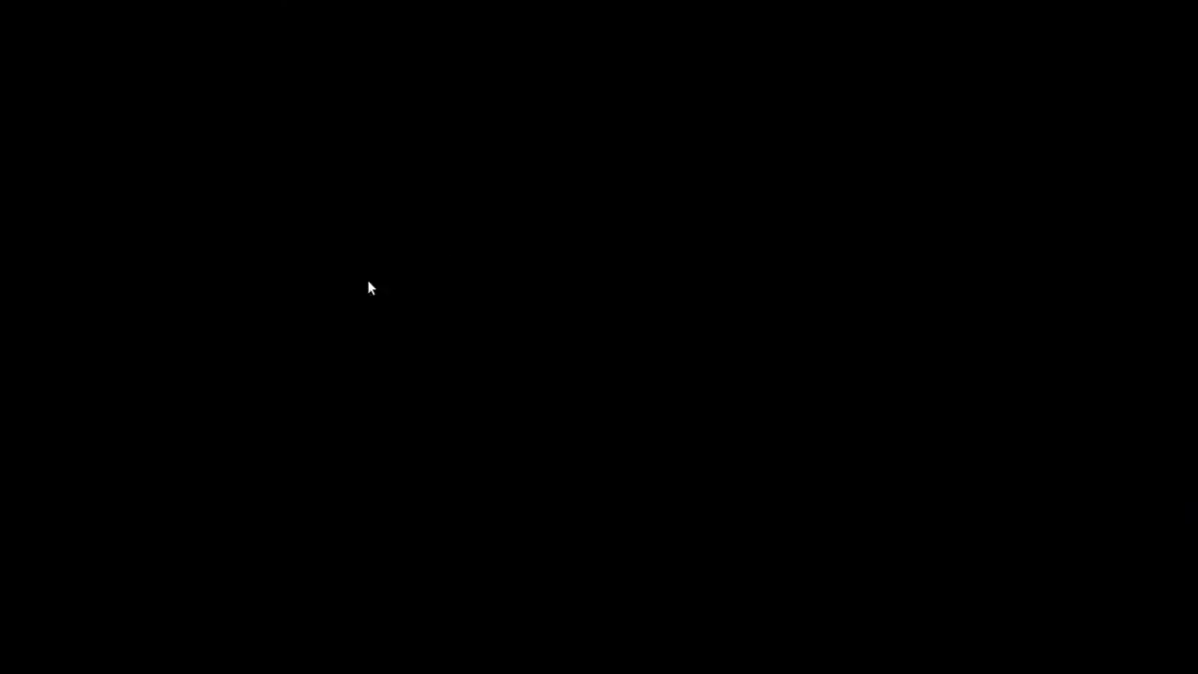
pyautogui.write('******')
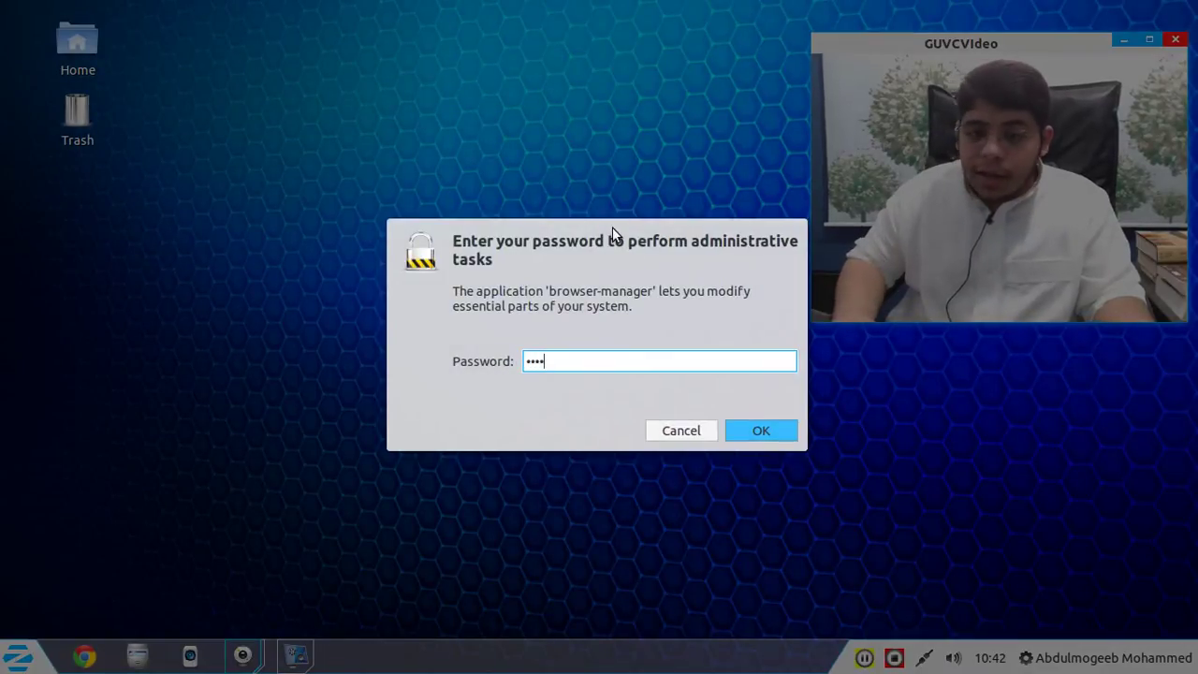
pyautogui.press('Return')
pyautogui.moveTo(612, 233); pyautogui.dragTo(493, 83)
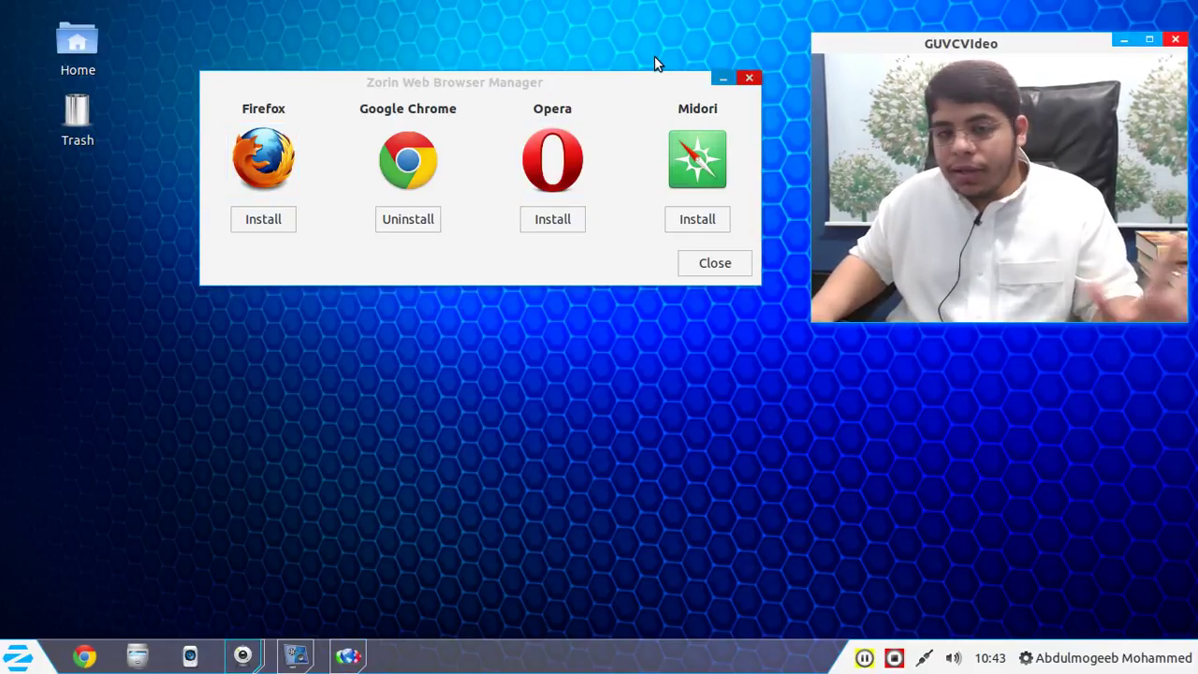
pyautogui.click(747, 78)
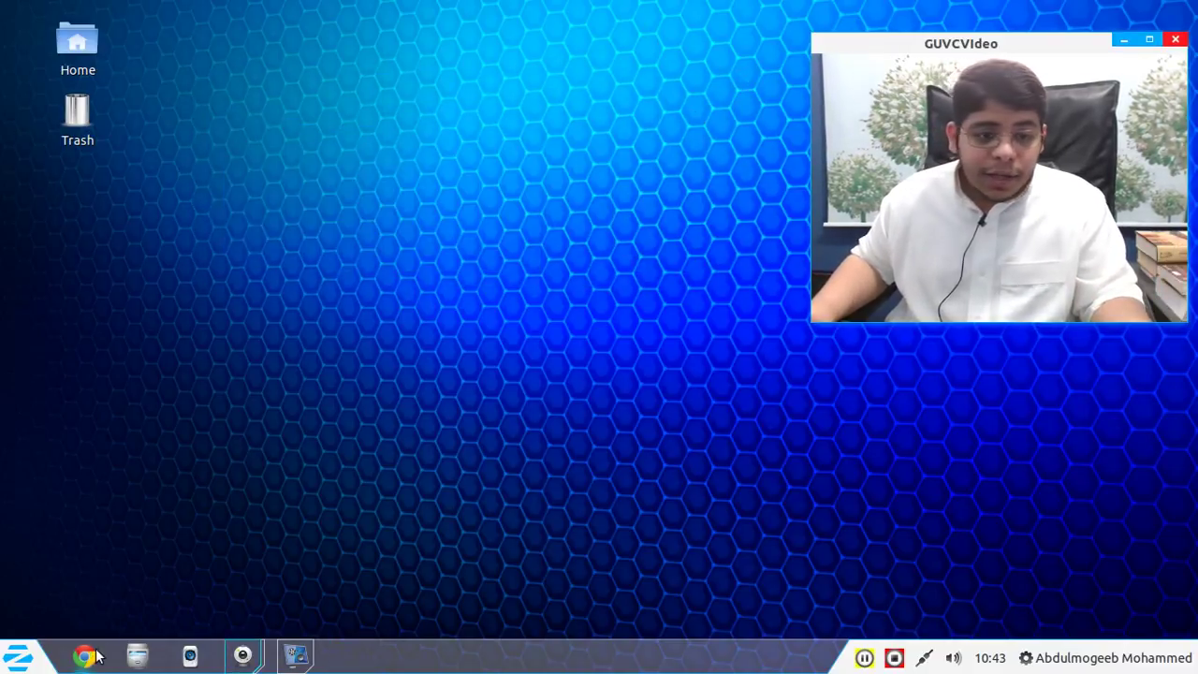
# Open LibreOffice Impress from the Office category, check the LibreOffice version information, and close the program.
pyautogui.click(18, 661)
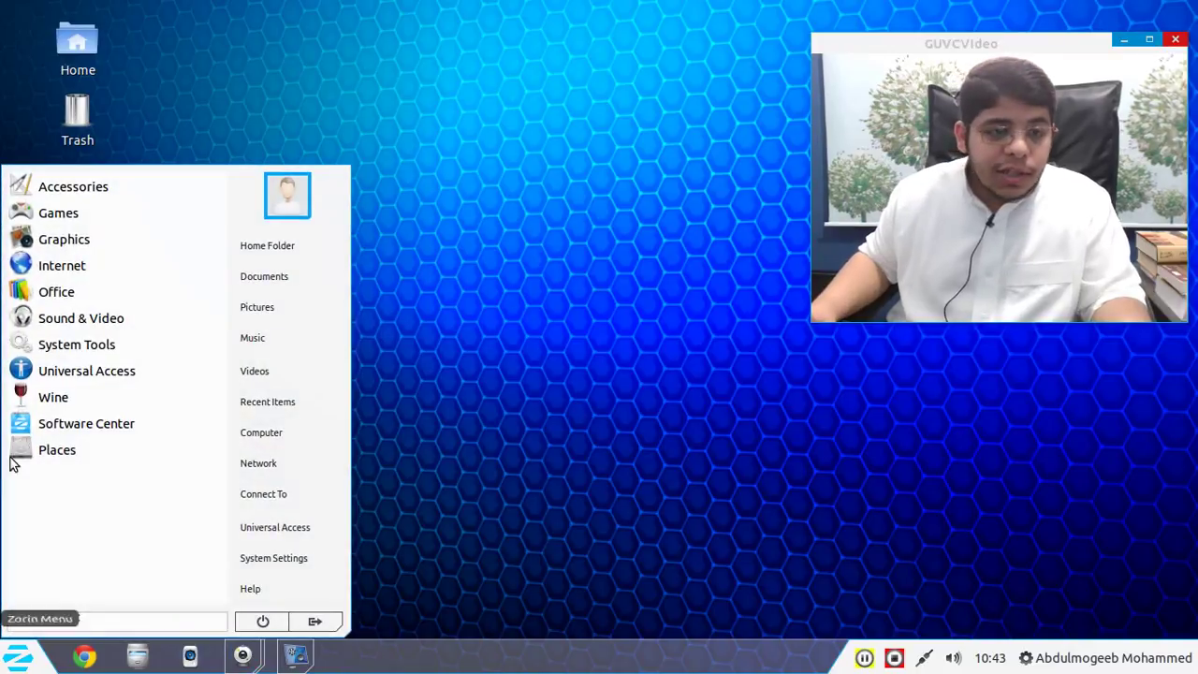
pyautogui.click(62, 283)
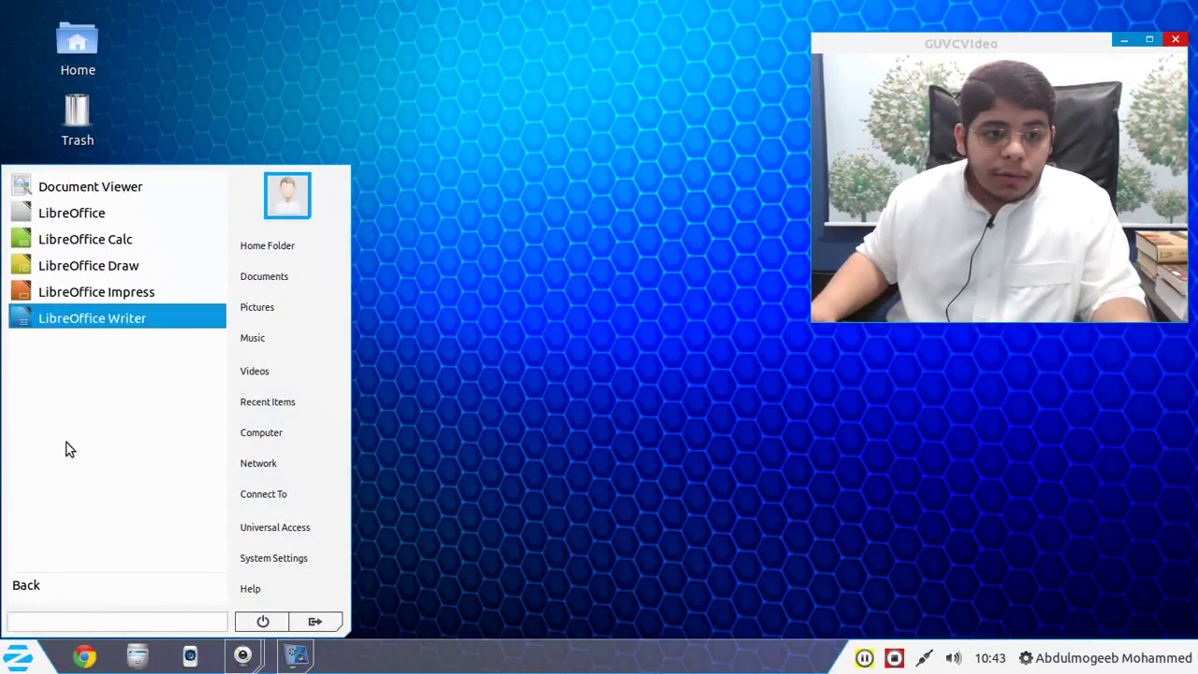
pyautogui.click(80, 289)
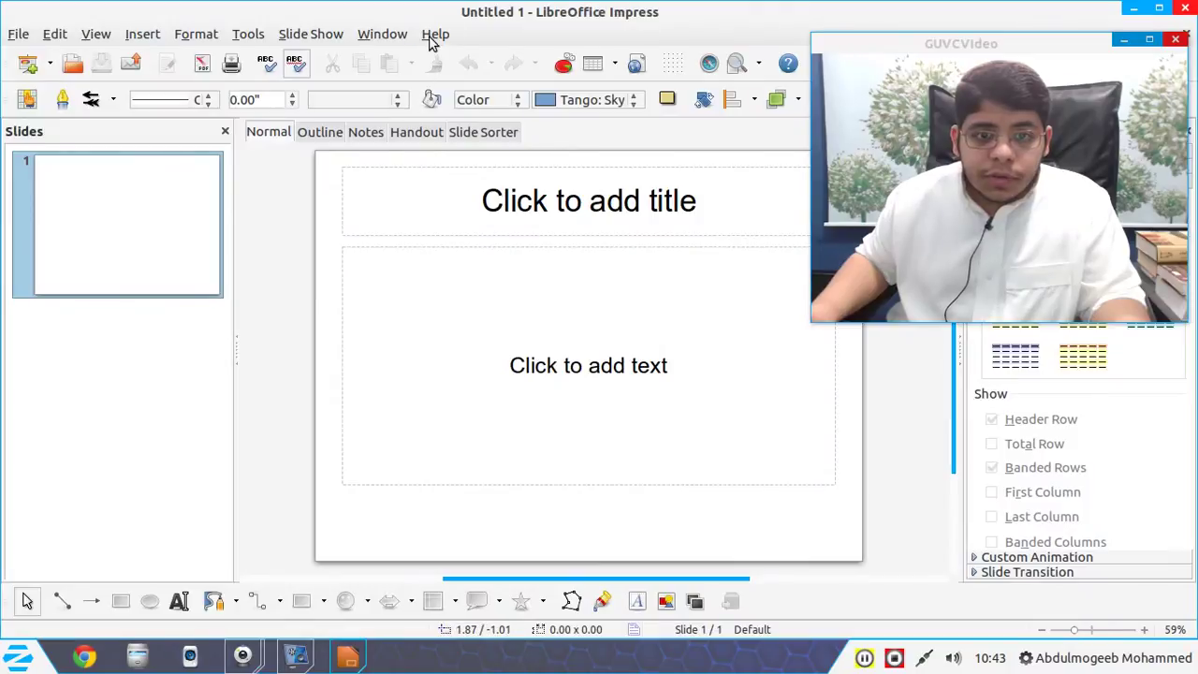
pyautogui.click(435, 34)
pyautogui.click(434, 133)
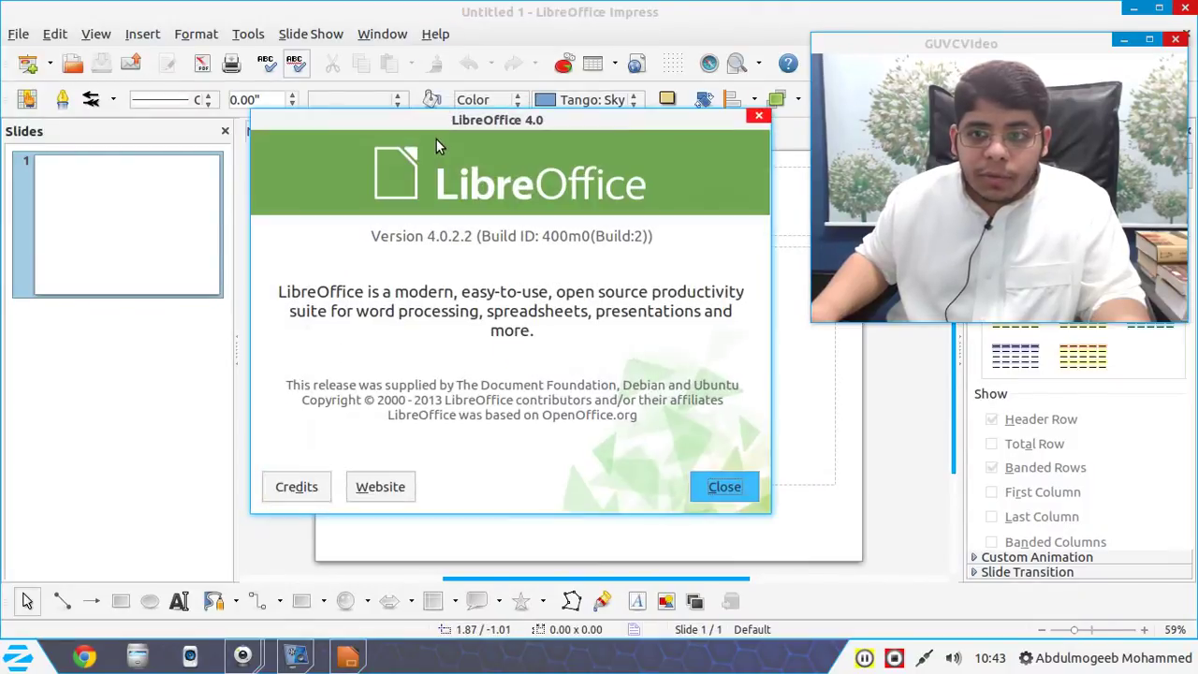
pyautogui.click(757, 118)
pyautogui.click(1189, 9)
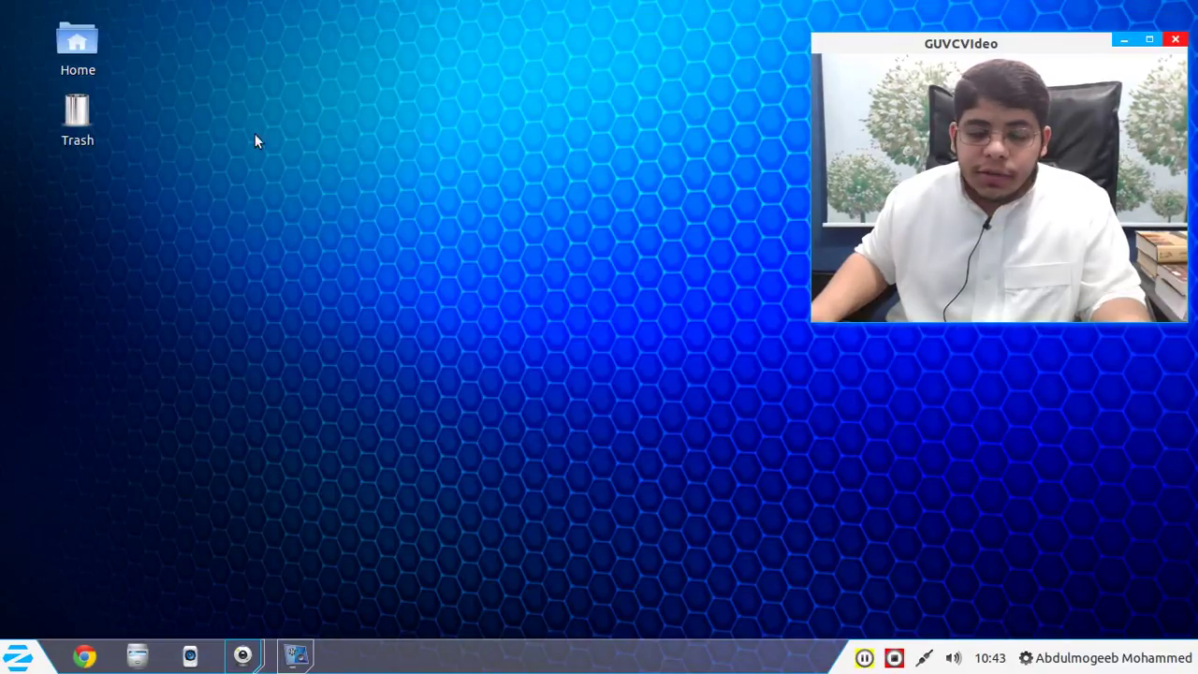
# Recheck the Office category, open OpenShot Video Editor from Sound & Video to view its interface, and close it.
pyautogui.click(17, 657)
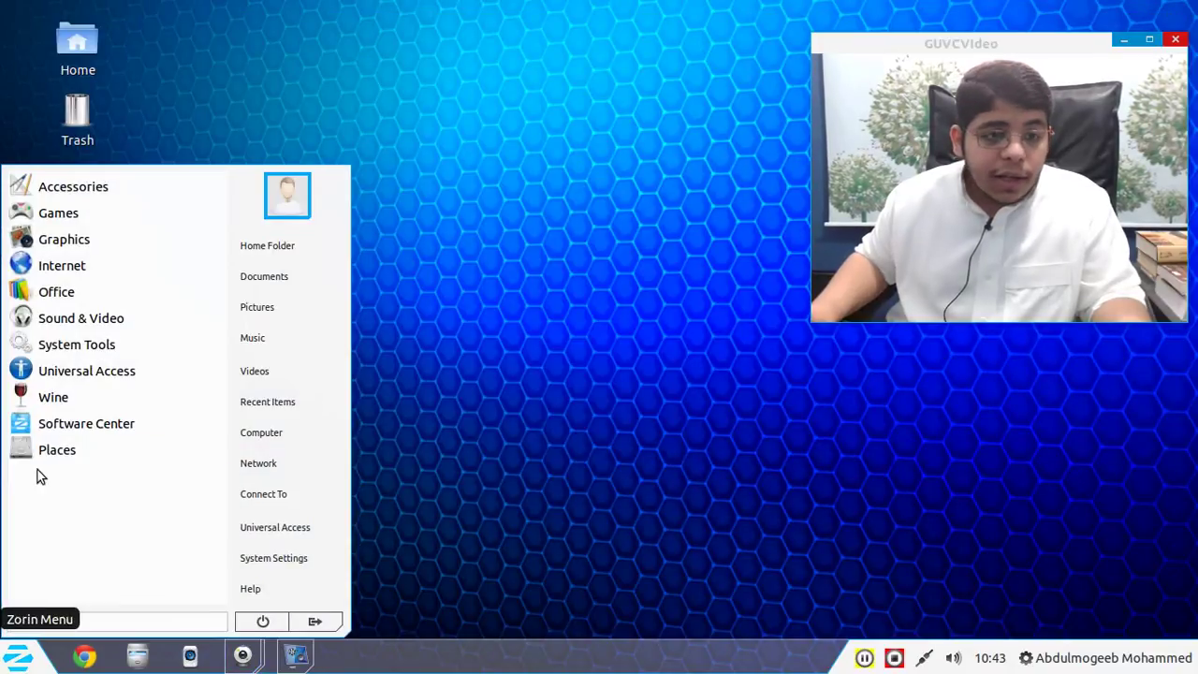
pyautogui.click(56, 294)
pyautogui.click(34, 575)
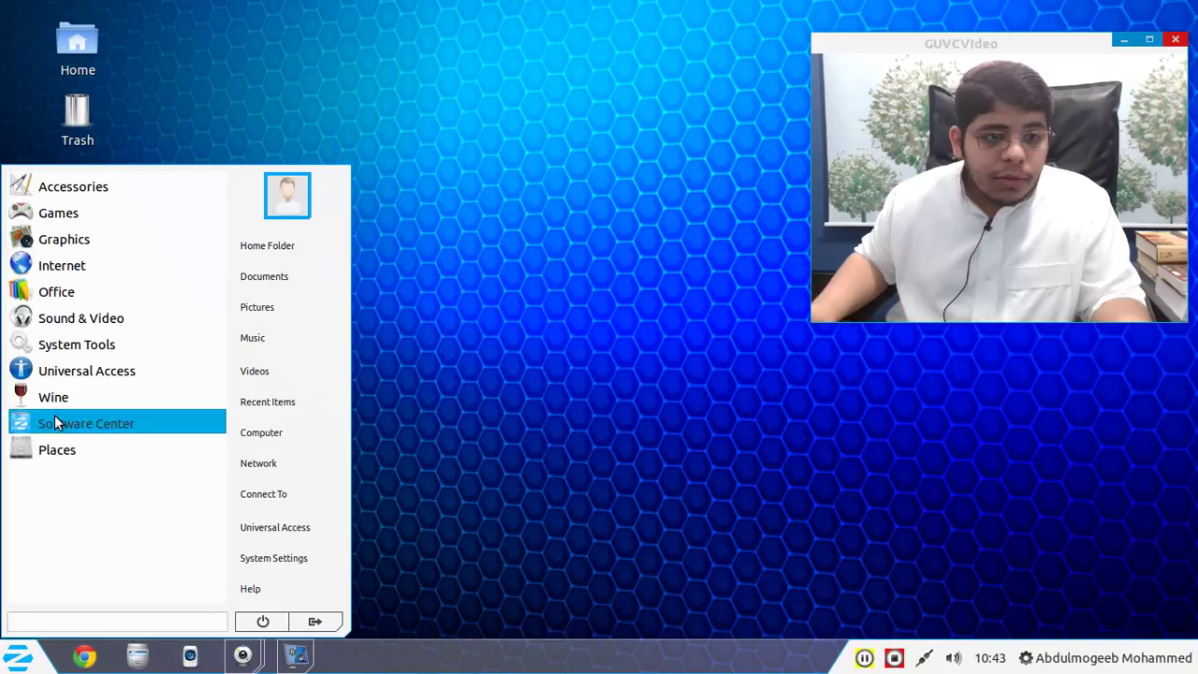
pyautogui.click(65, 323)
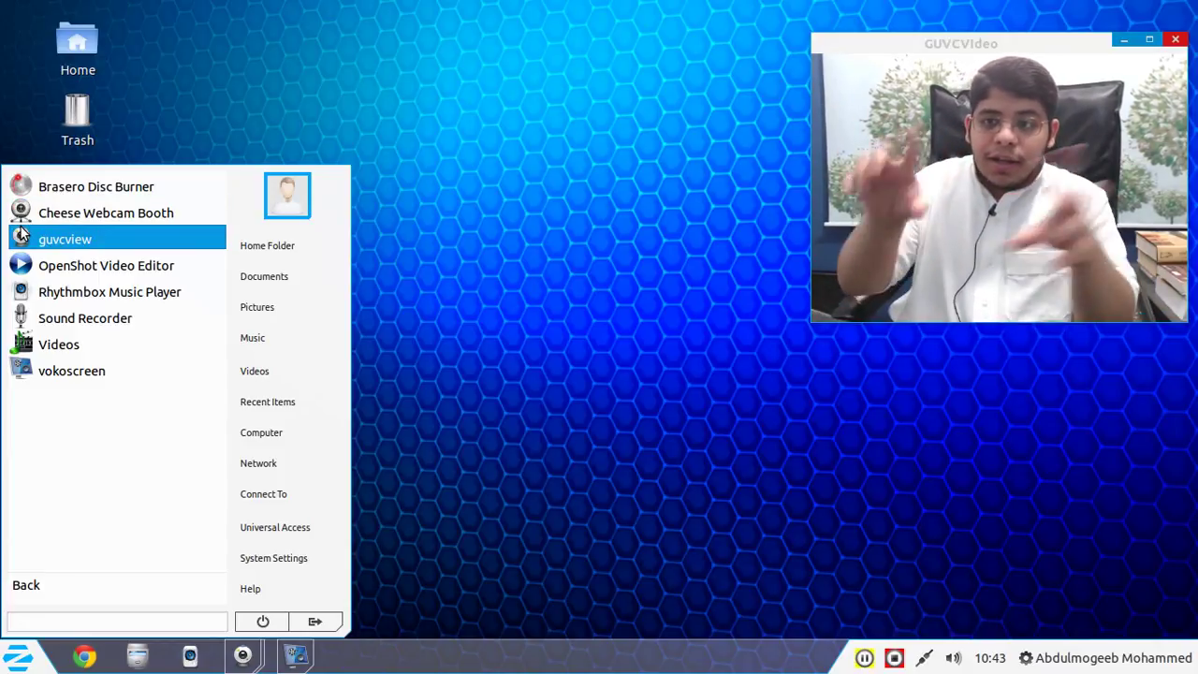
pyautogui.click(91, 265)
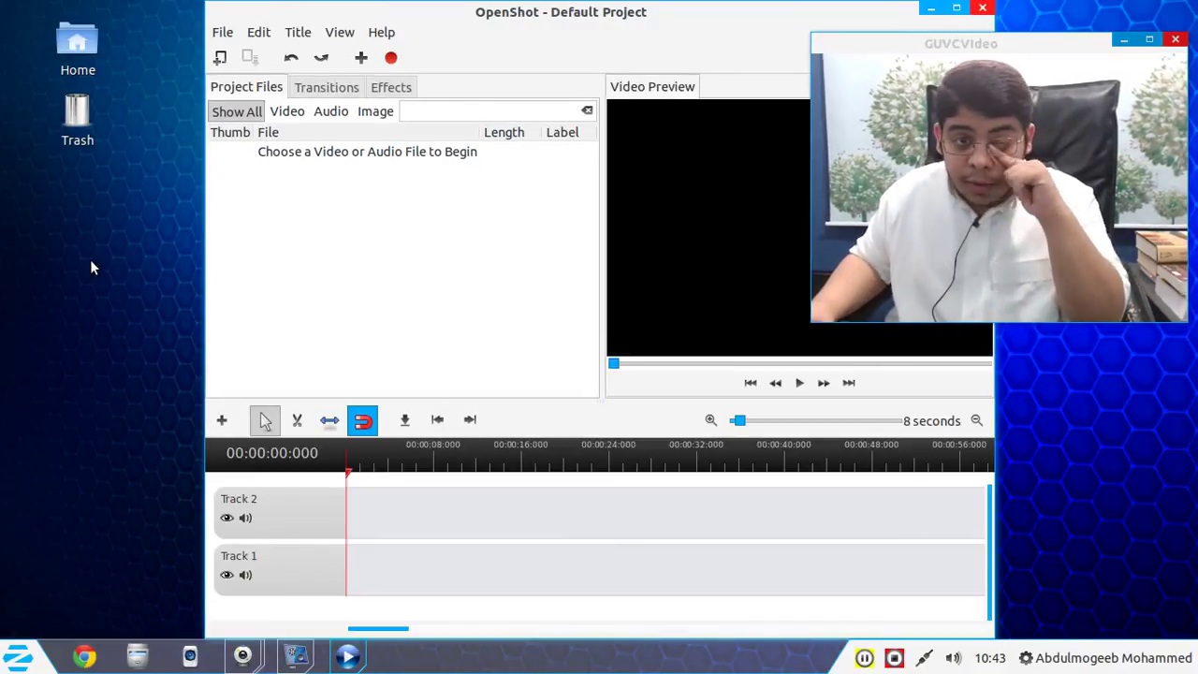
pyautogui.moveTo(527, 13); pyautogui.dragTo(329, 22)
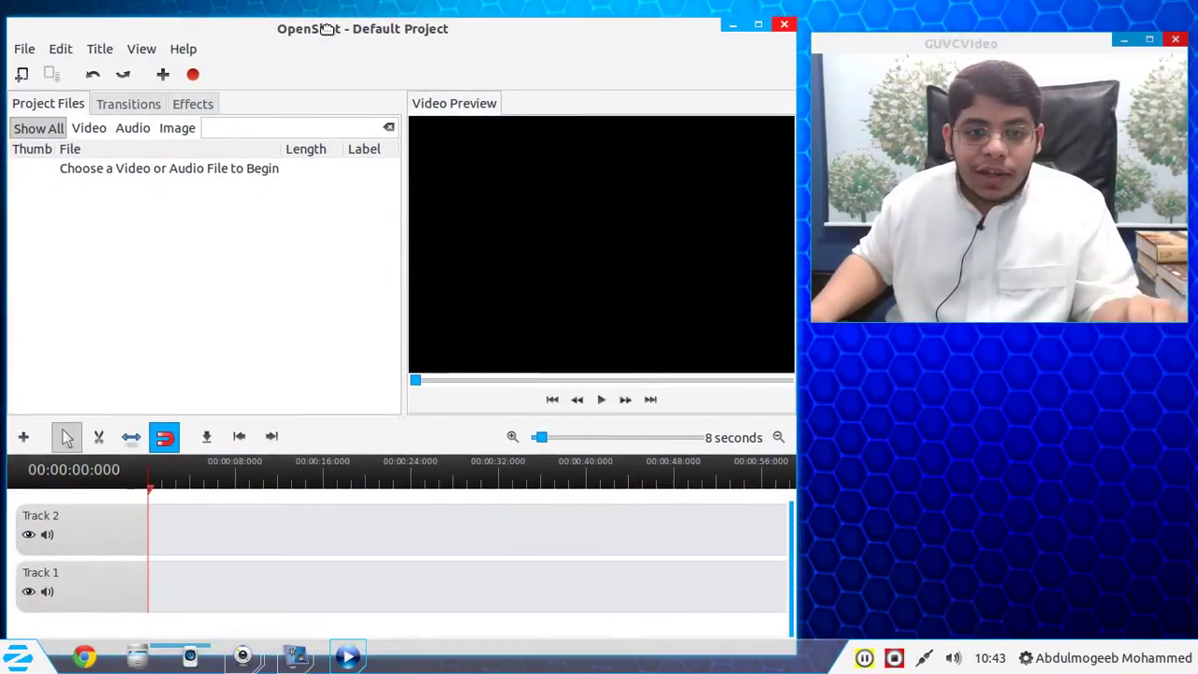
pyautogui.click(782, 25)
# Open the Videos player from Sound & Video, view its About information, and close the player.
pyautogui.click(11, 662)
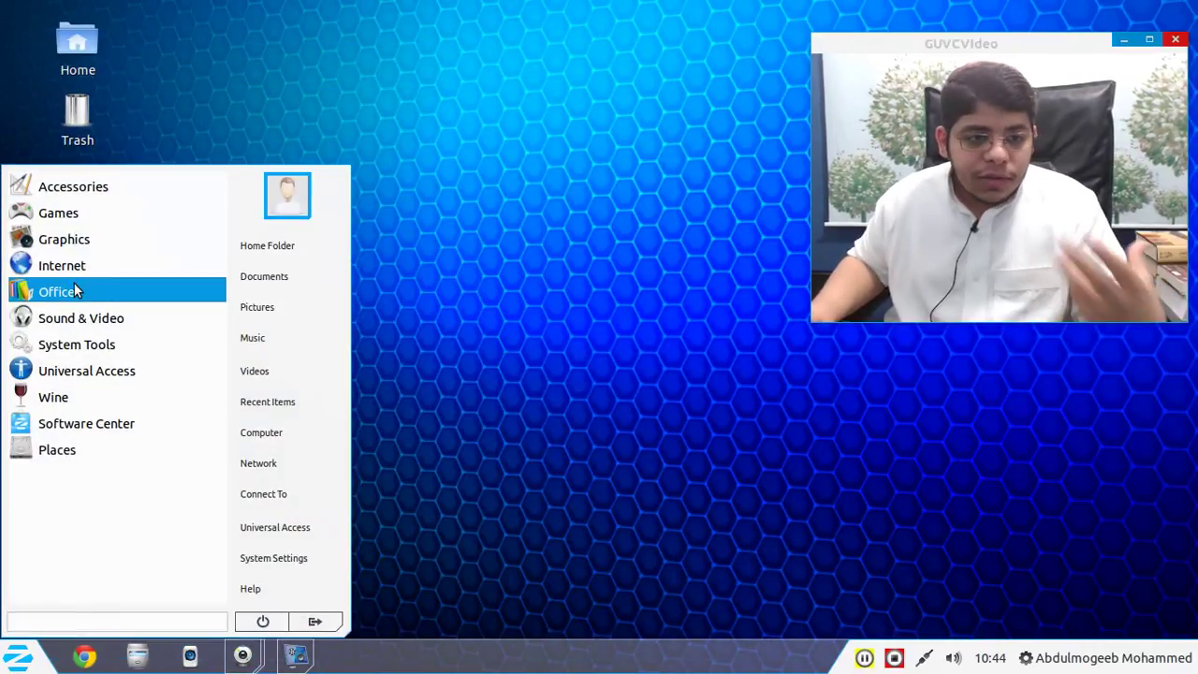
pyautogui.click(70, 319)
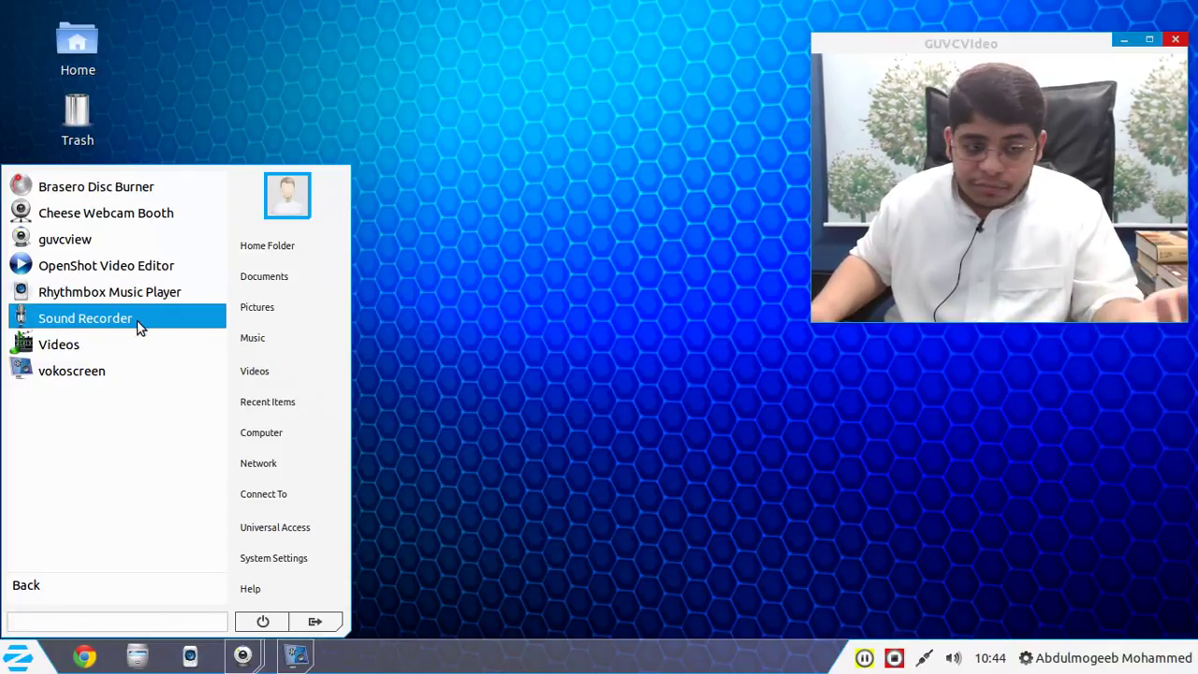
pyautogui.click(125, 346)
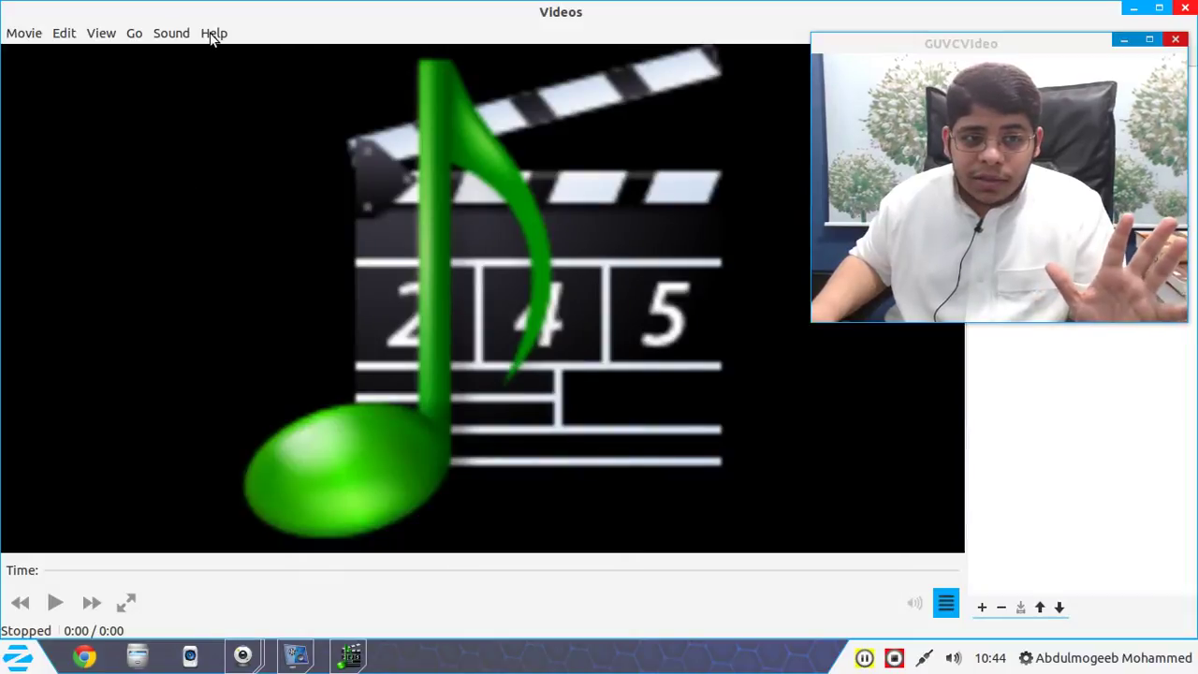
pyautogui.click(213, 33)
pyautogui.click(233, 64)
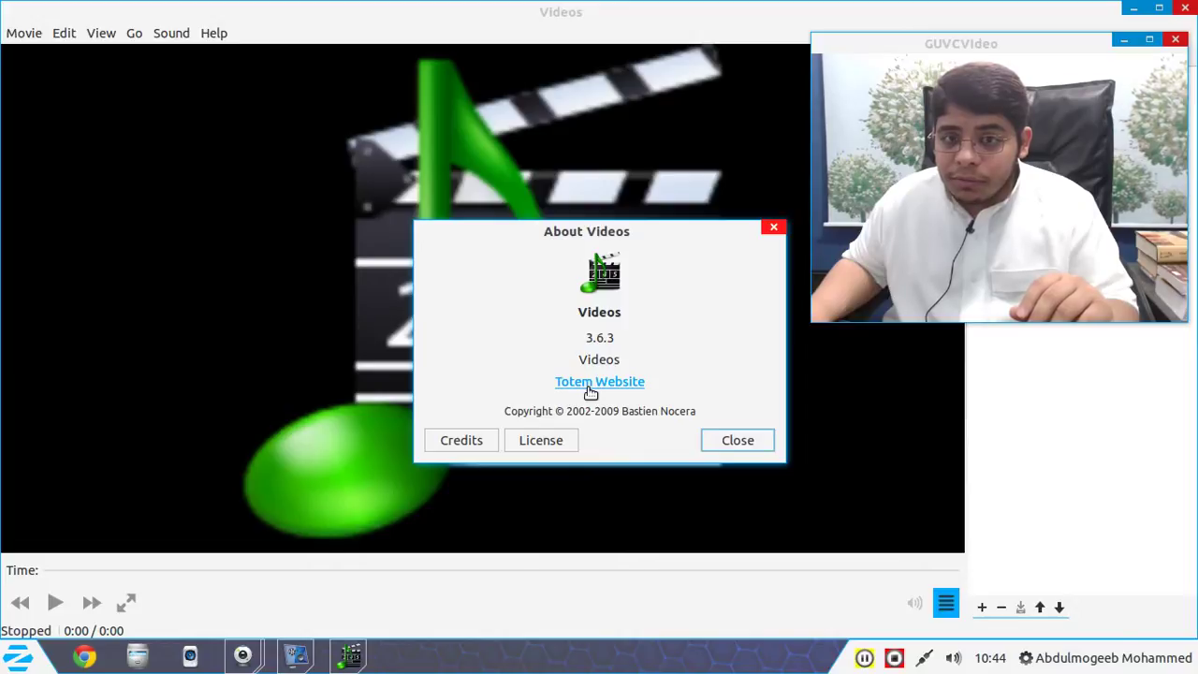
pyautogui.click(764, 434)
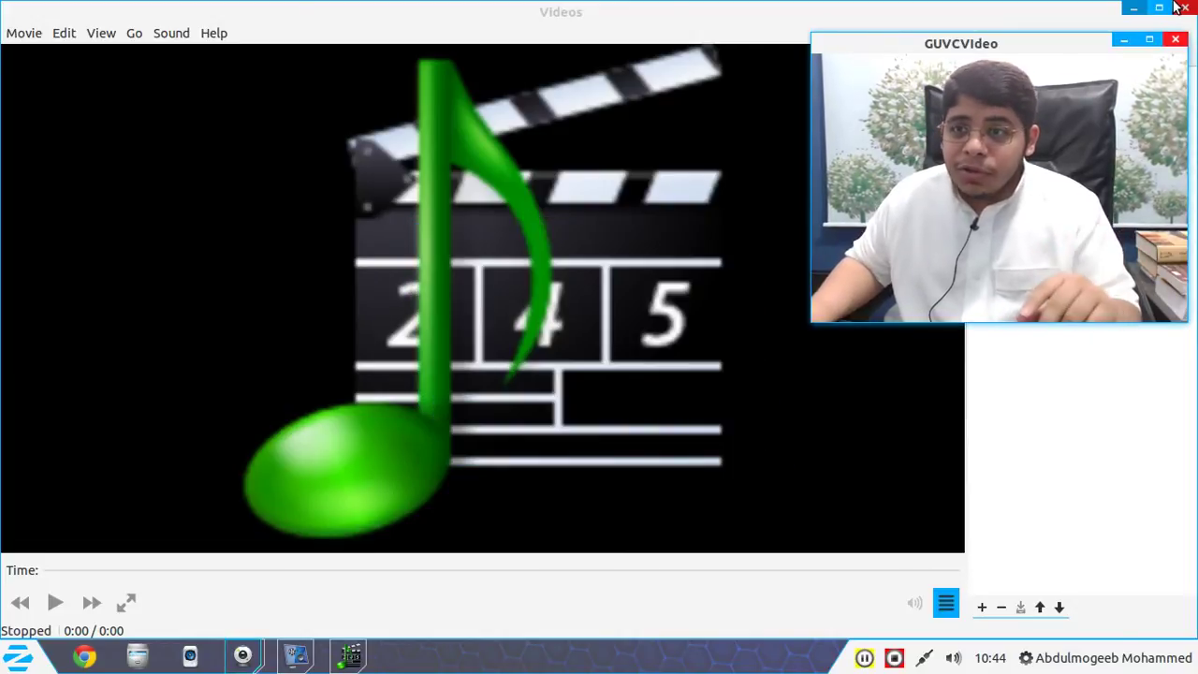
pyautogui.click(1178, 7)
# Review the remaining applications in the Sound & Video category, including vokoscreen.
pyautogui.click(14, 659)
pyautogui.click(82, 310)
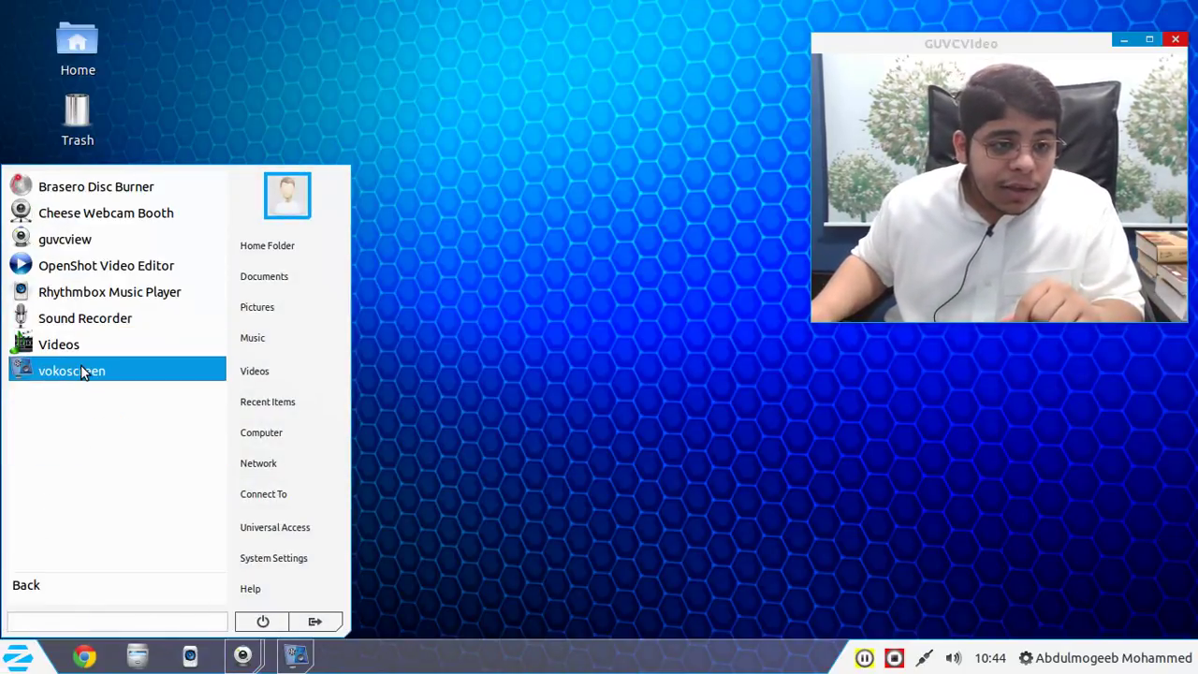
pyautogui.click(53, 582)
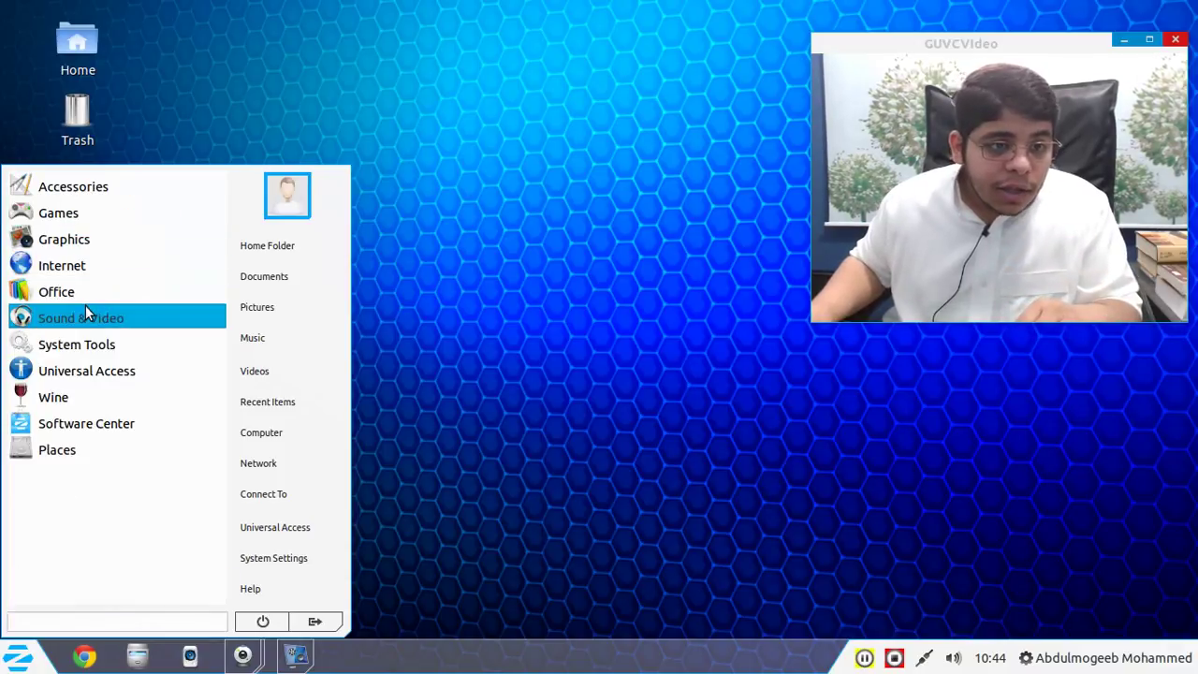
# Open Zorin Look Changer from System Tools, examine the available desktop looks, and close it without choosing one.
pyautogui.click(86, 346)
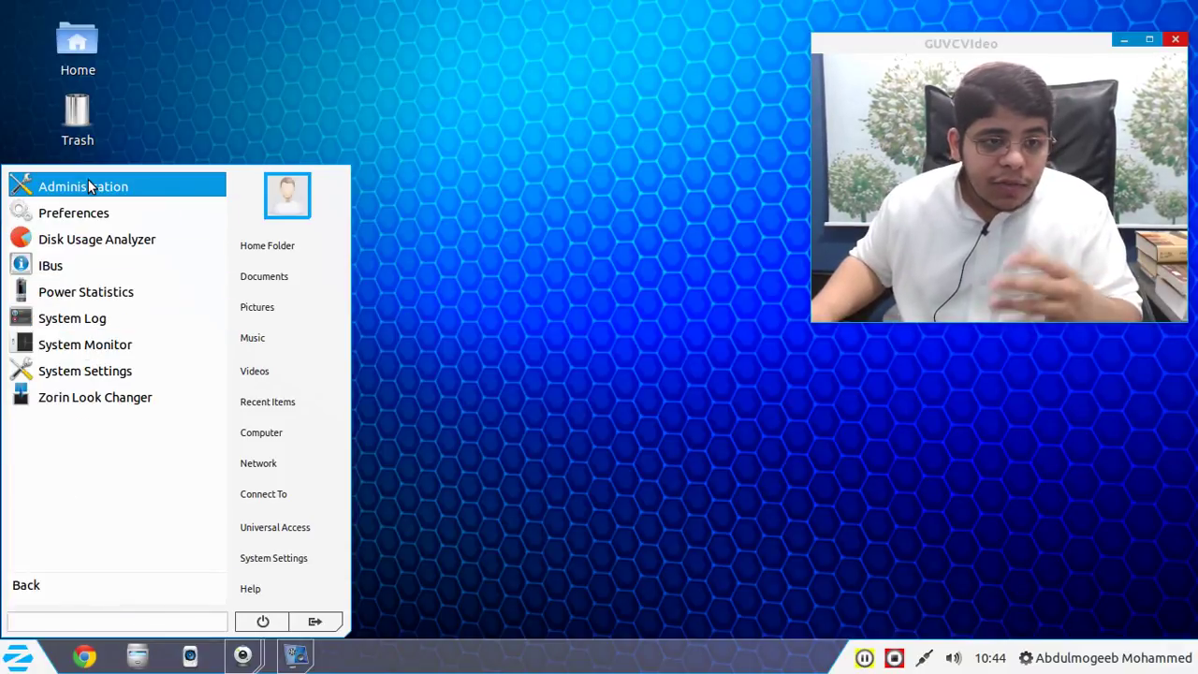
pyautogui.click(94, 398)
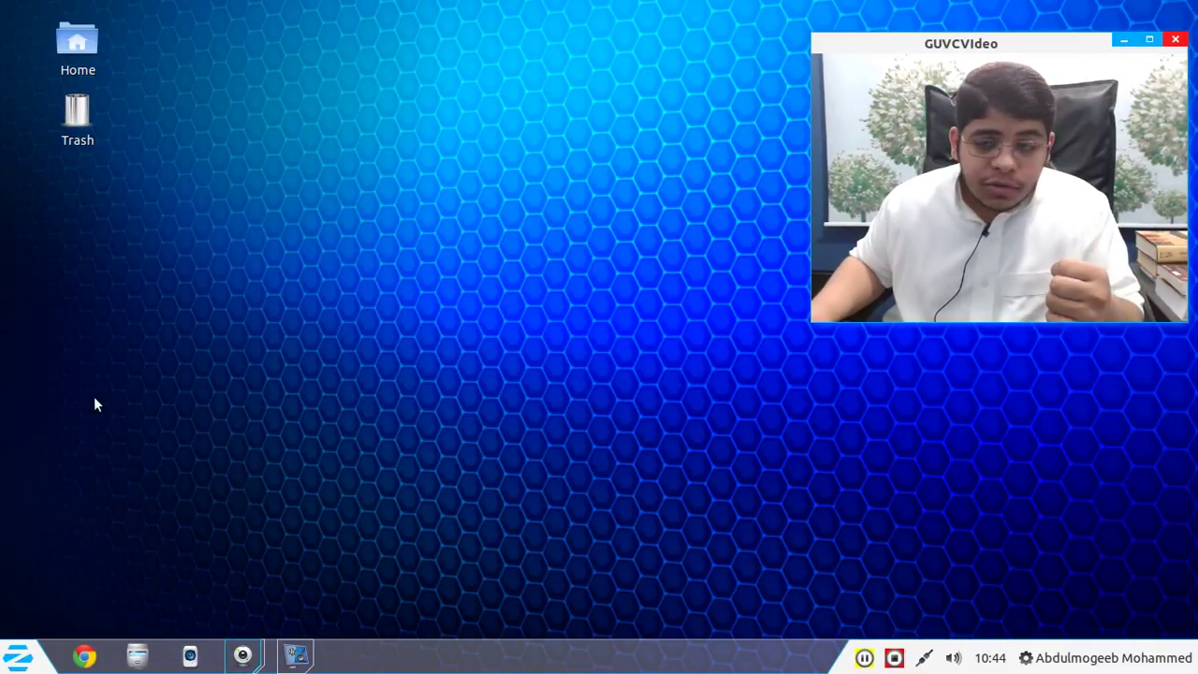
pyautogui.moveTo(474, 194); pyautogui.dragTo(290, 103)
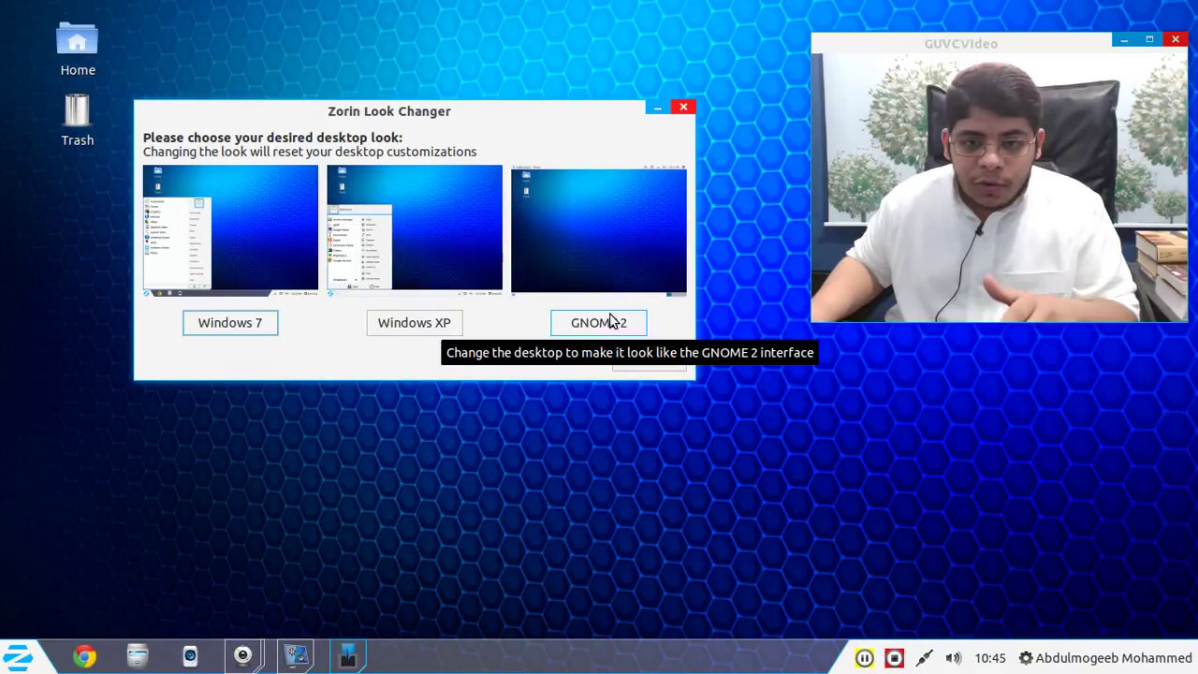
pyautogui.click(686, 110)
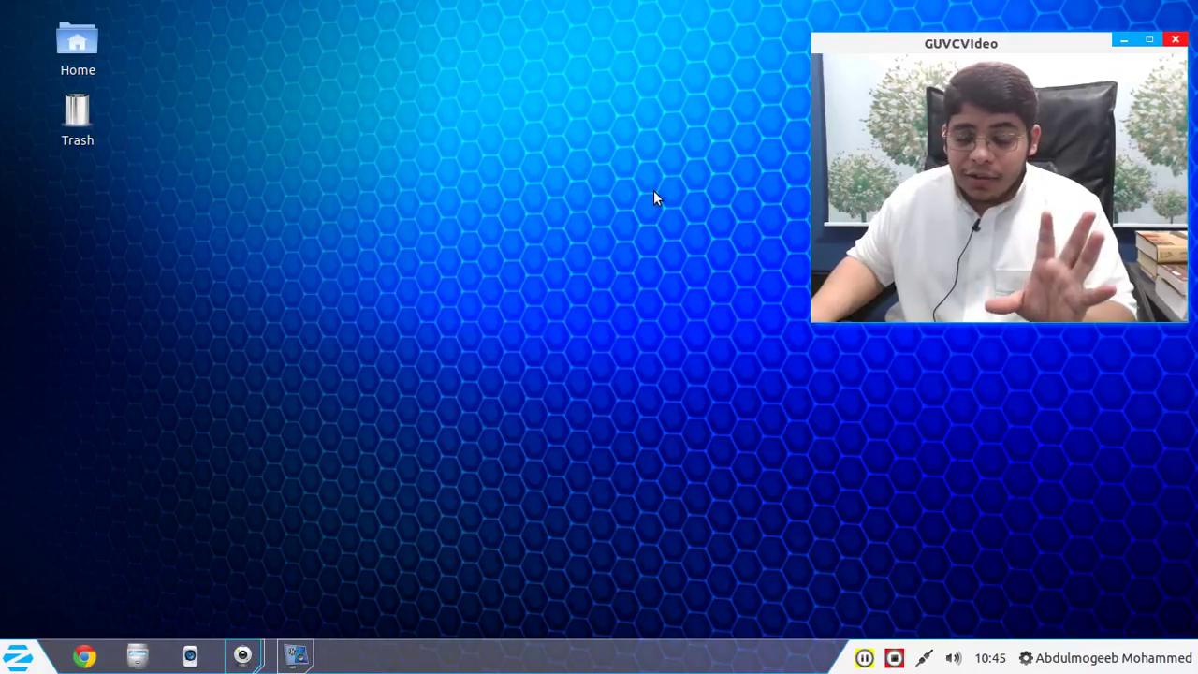
# Open System Log from System Tools, look through the Xorg.0.log, auth.log, dpkg.log and mail.log entries, and close it.
pyautogui.click(2, 666)
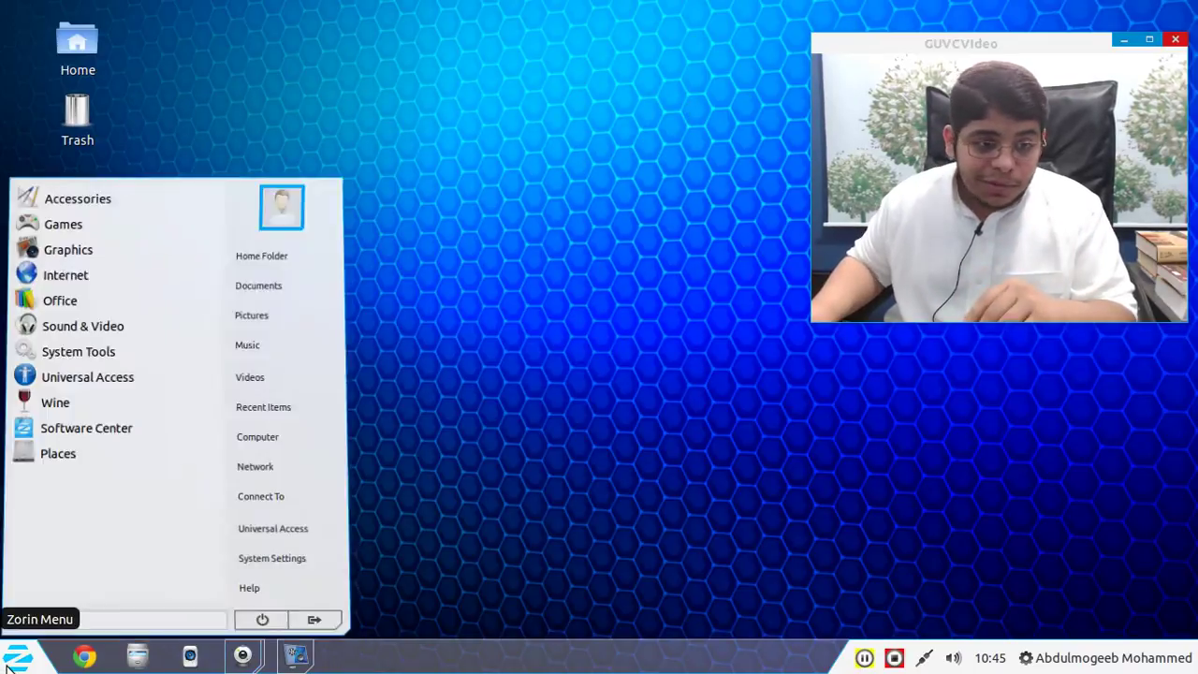
pyautogui.click(83, 352)
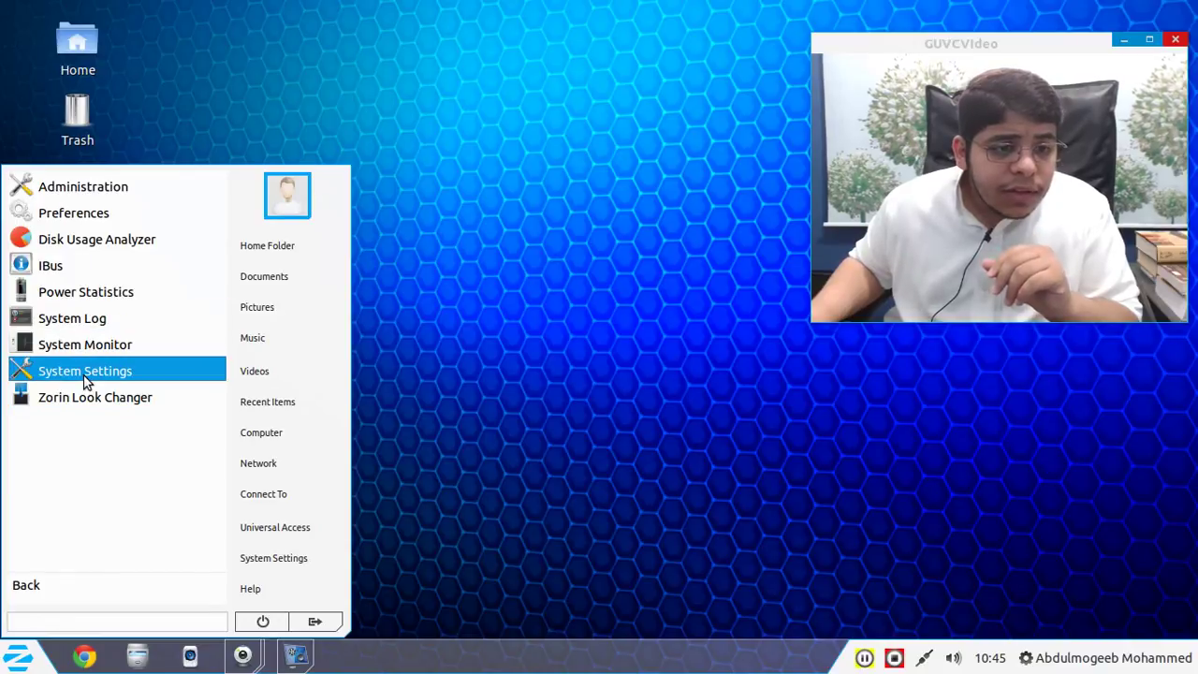
pyautogui.click(83, 324)
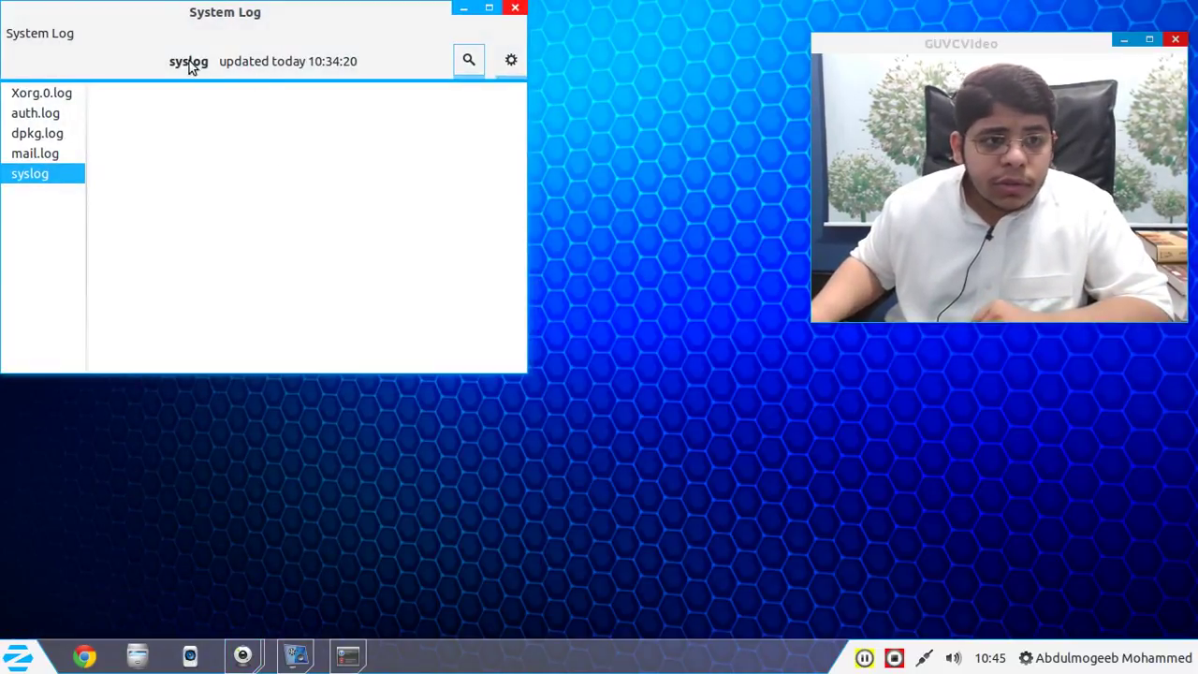
pyautogui.click(21, 91)
pyautogui.click(21, 112)
pyautogui.click(29, 134)
pyautogui.click(41, 154)
pyautogui.click(42, 93)
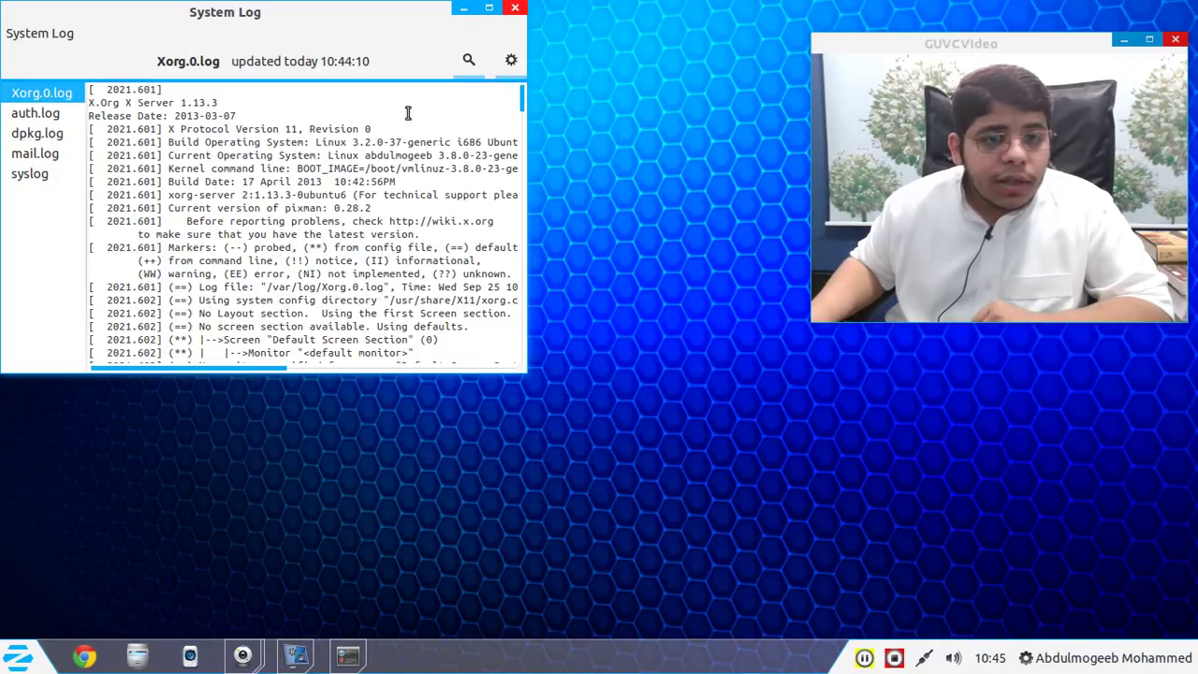
pyautogui.moveTo(521, 100); pyautogui.dragTo(516, 402)
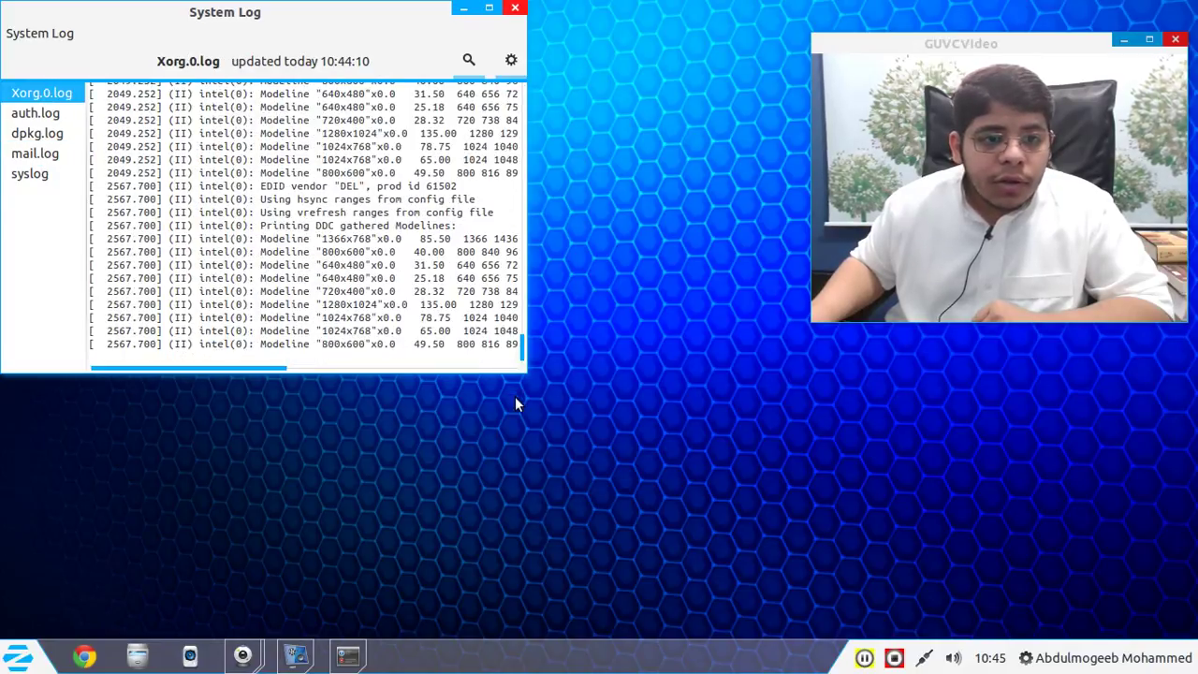
pyautogui.click(514, 8)
# Open Disk Usage Analyzer from System Tools, view the listed drives and folders, and close it.
pyautogui.click(17, 657)
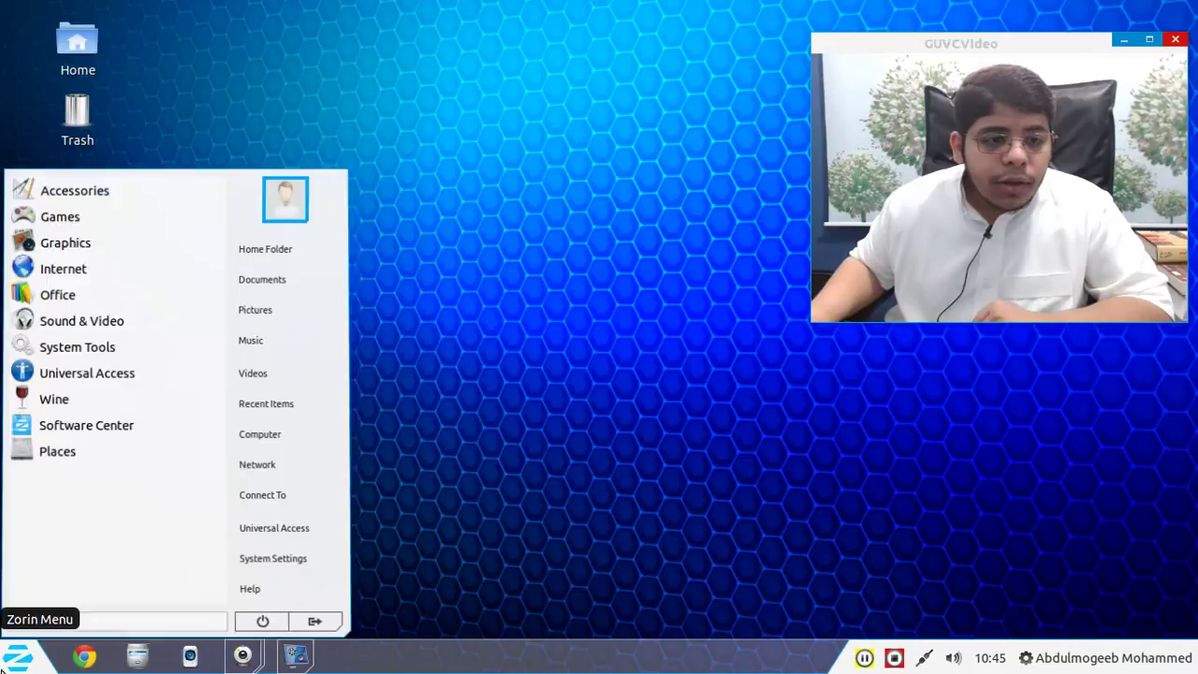
pyautogui.click(54, 318)
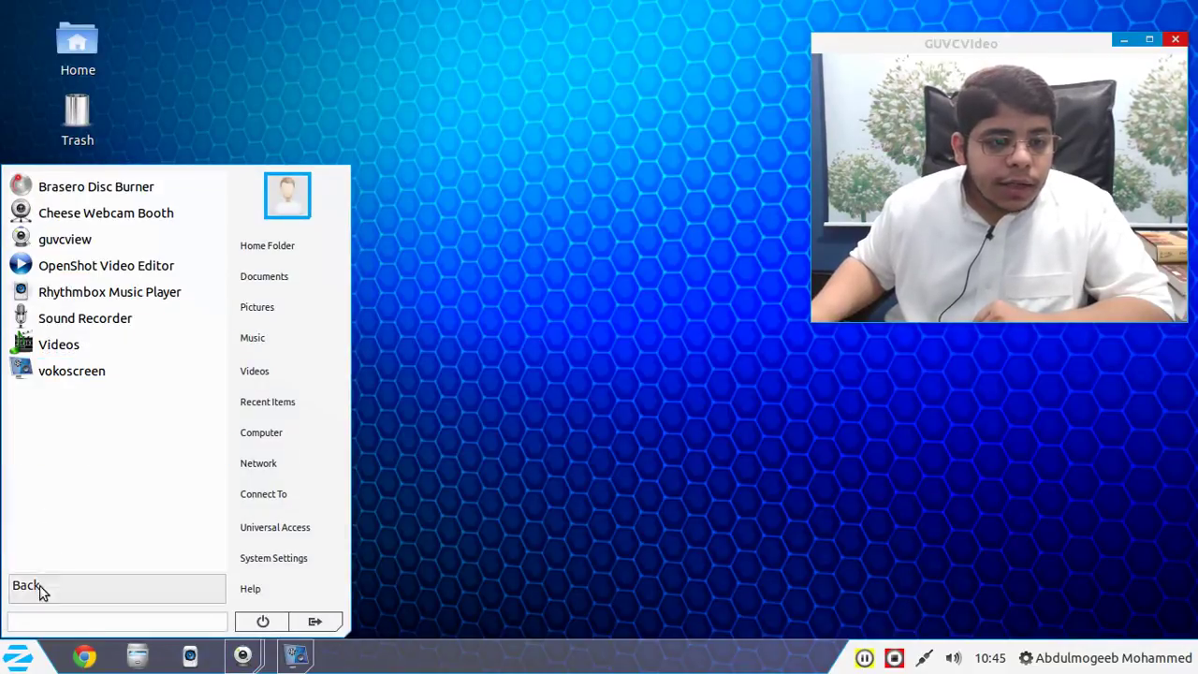
pyautogui.click(37, 590)
pyautogui.click(49, 345)
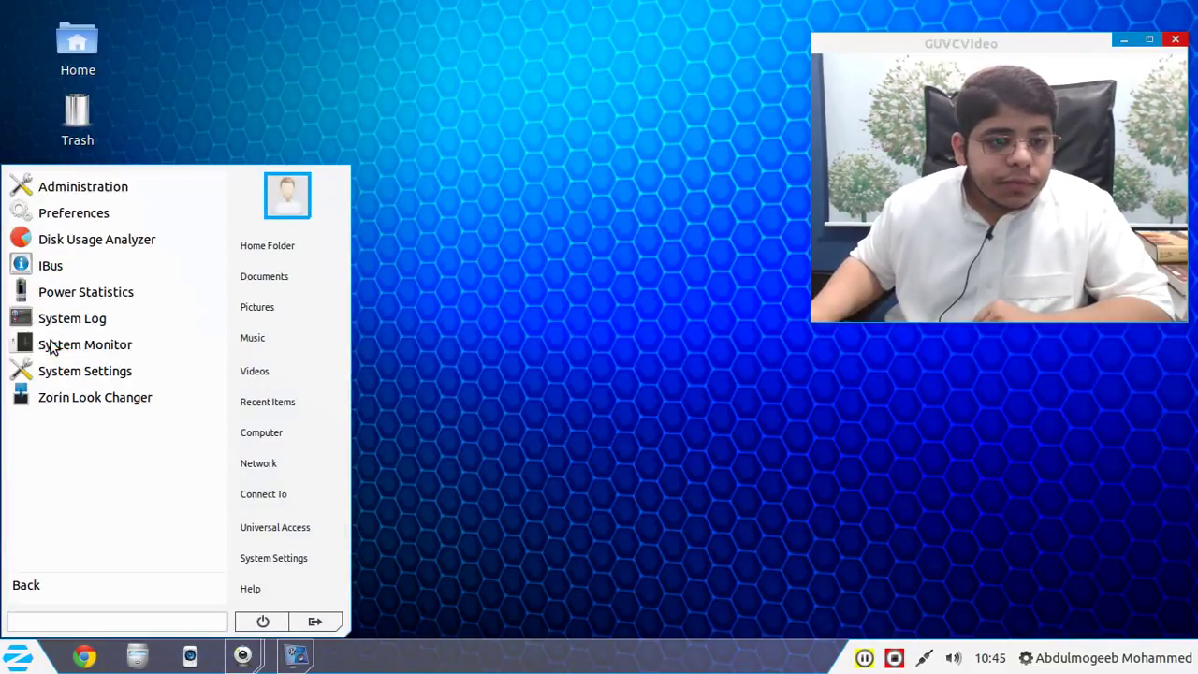
pyautogui.click(74, 246)
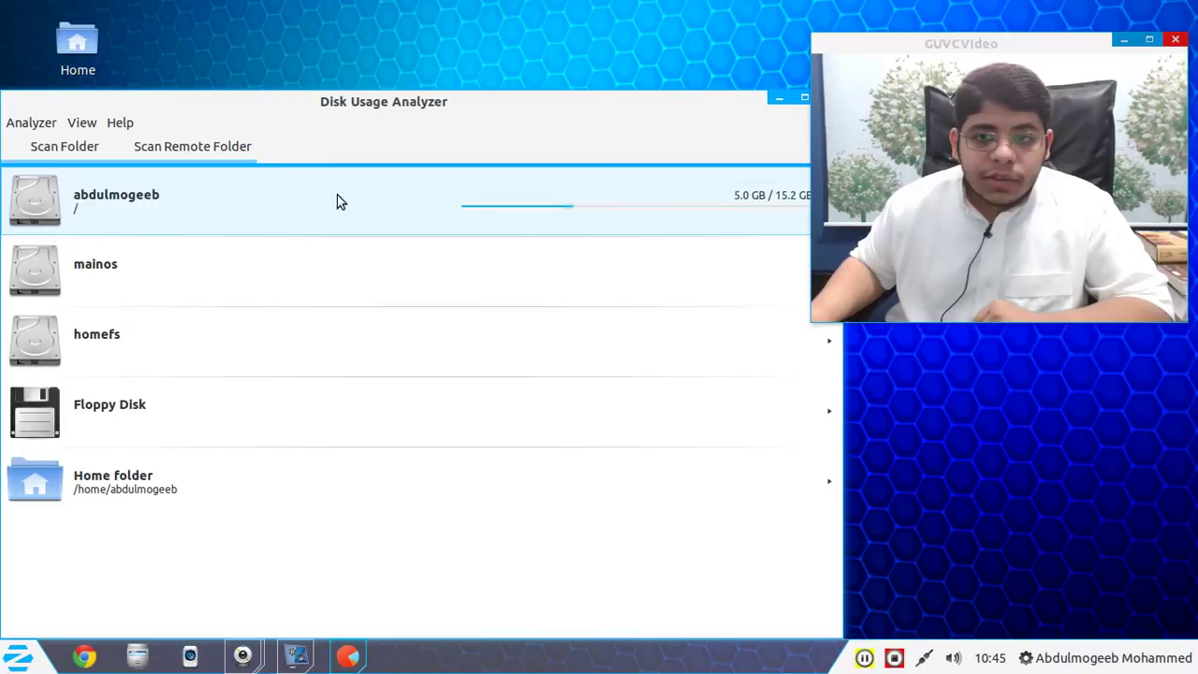
pyautogui.moveTo(365, 108)
pyautogui.mouseDown()
pyautogui.moveTo(287, 84)
pyautogui.moveTo(366, 51)
pyautogui.moveTo(347, 118)
pyautogui.mouseUp()
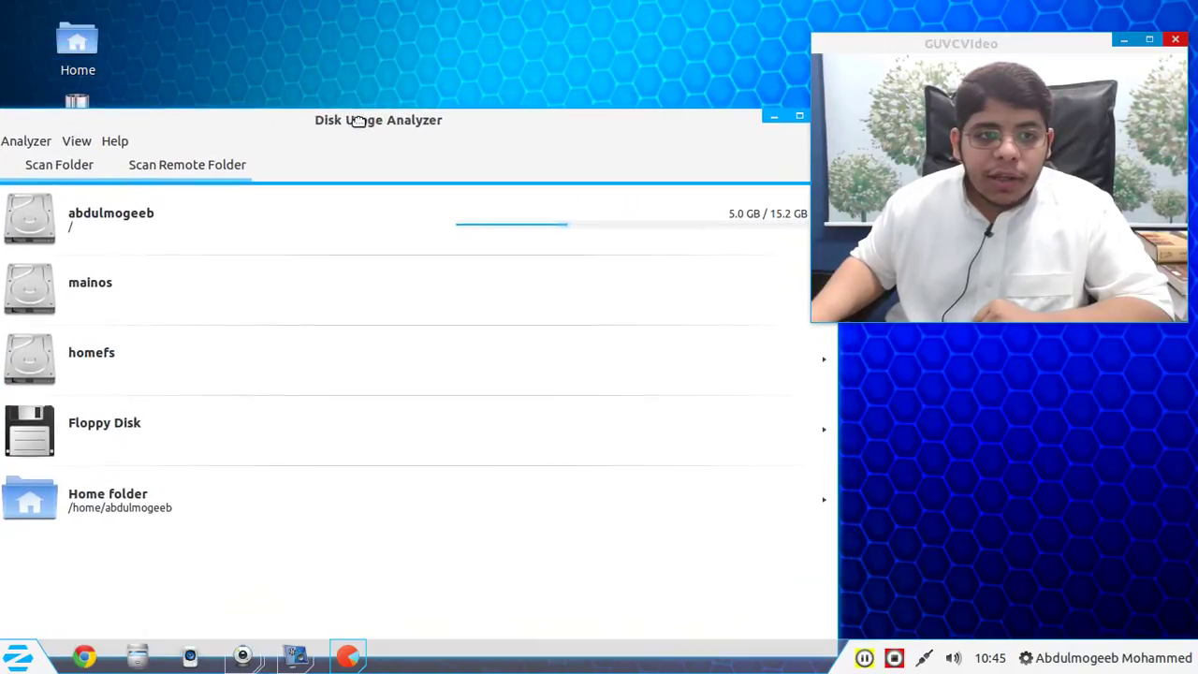
pyautogui.rightClick(359, 120)
pyautogui.click(460, 325)
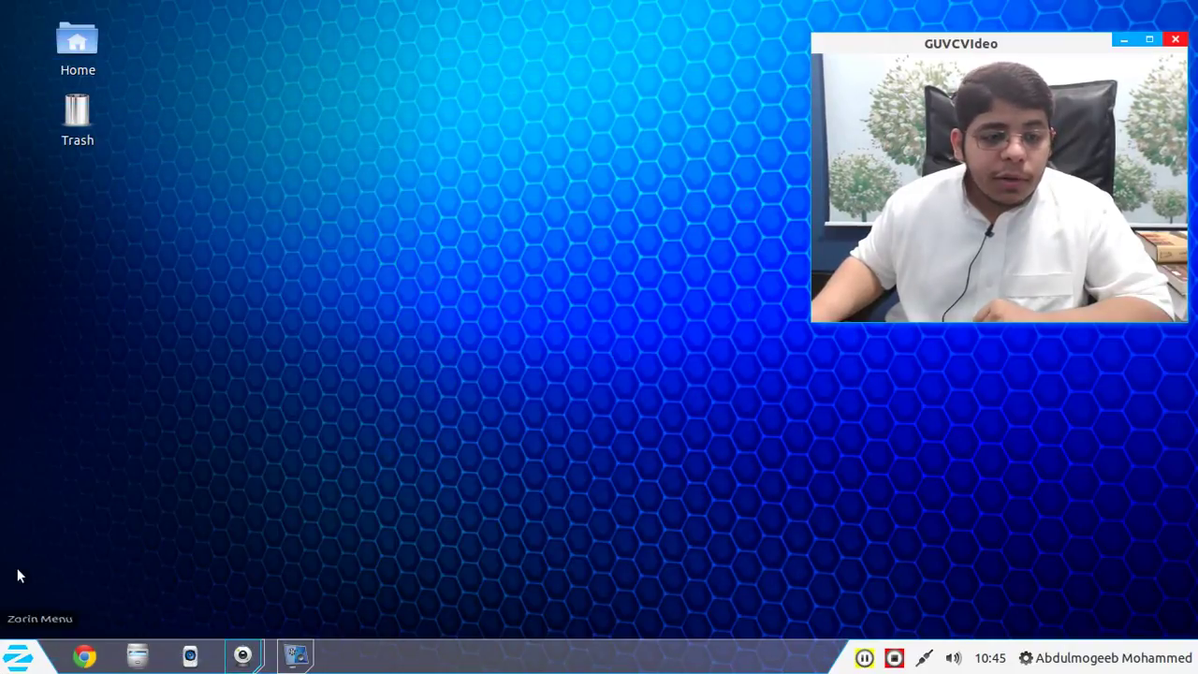
# Open Tweak Tool from the System Tools preferences, view its Desktop and Theme settings, and close it.
pyautogui.click(4, 666)
pyautogui.click(51, 330)
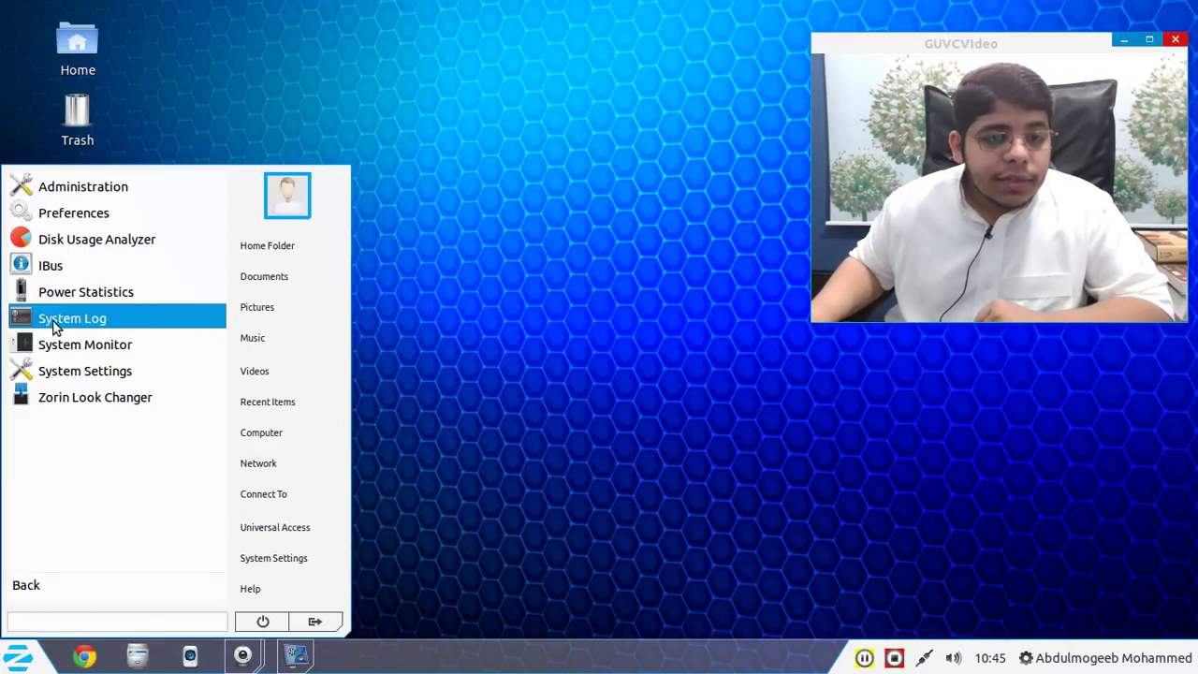
pyautogui.click(71, 219)
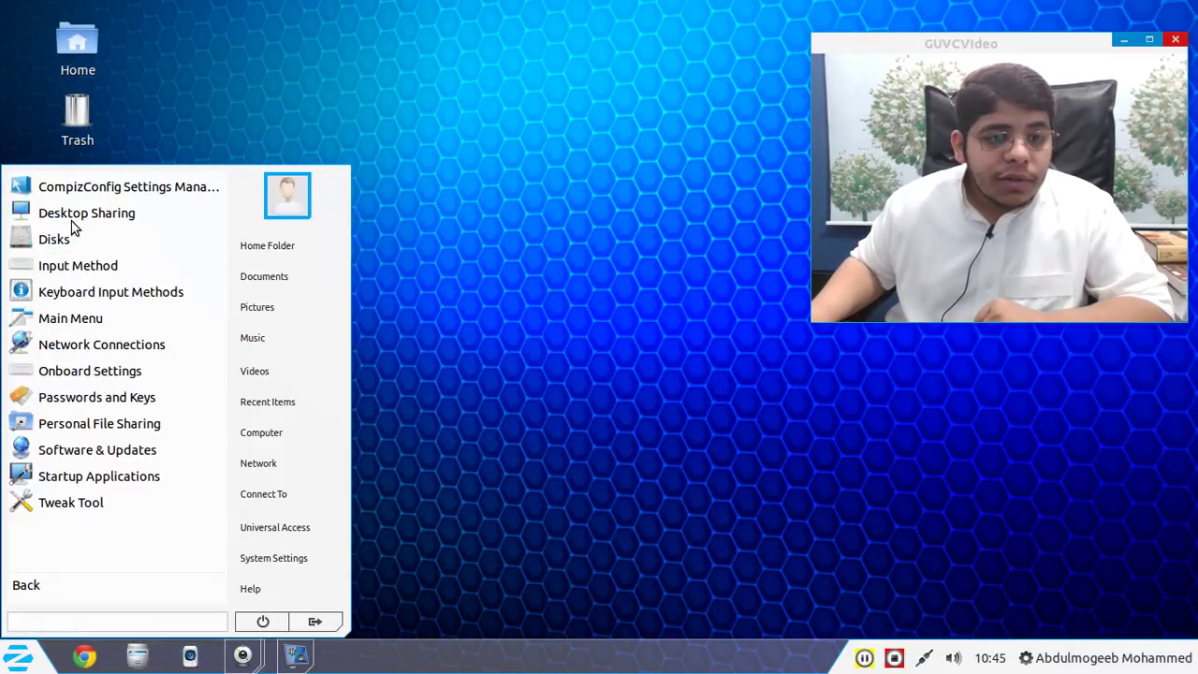
pyautogui.click(80, 502)
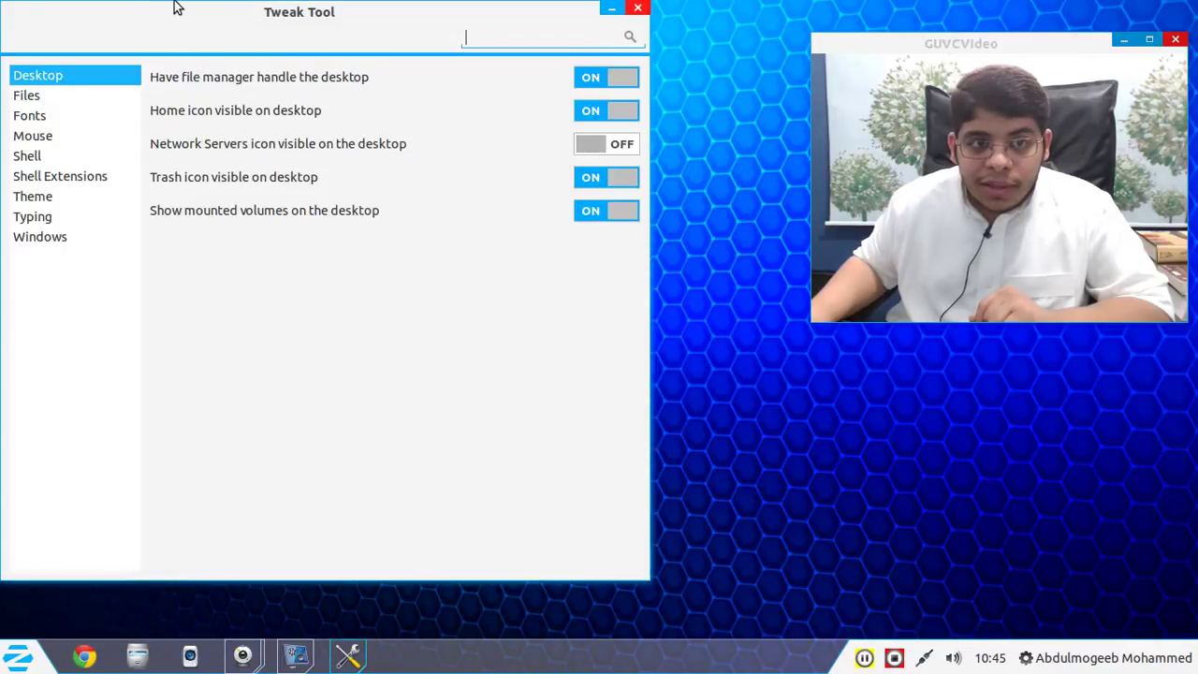
pyautogui.click(138, 202)
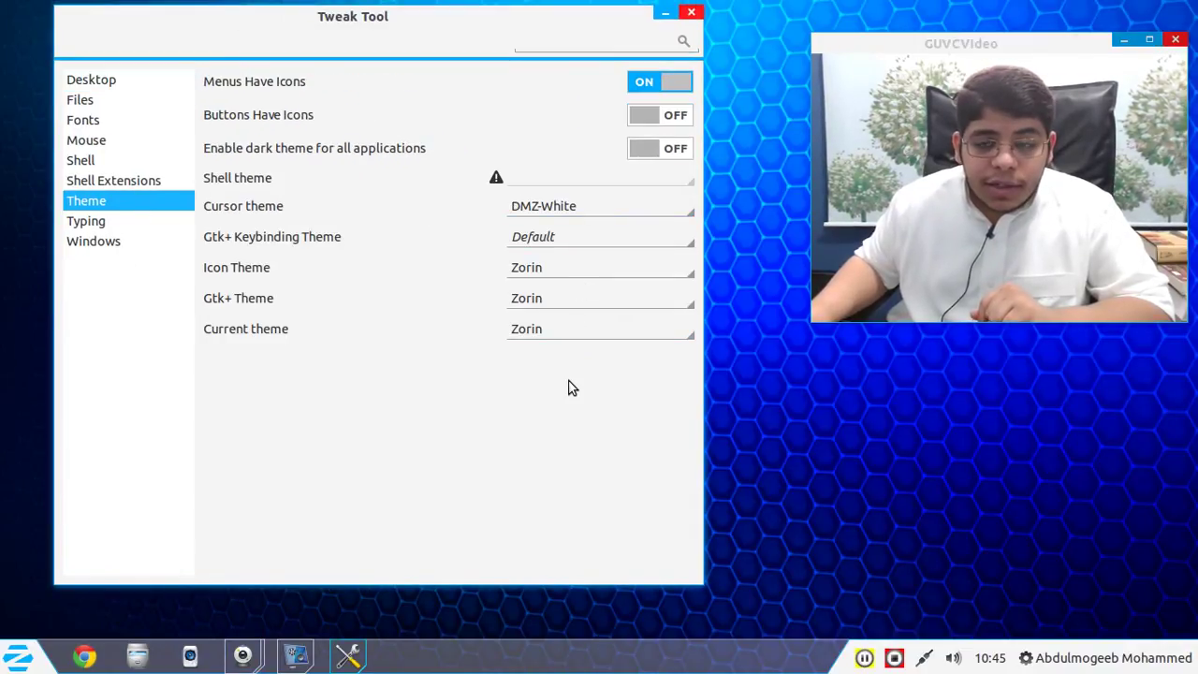
pyautogui.click(691, 12)
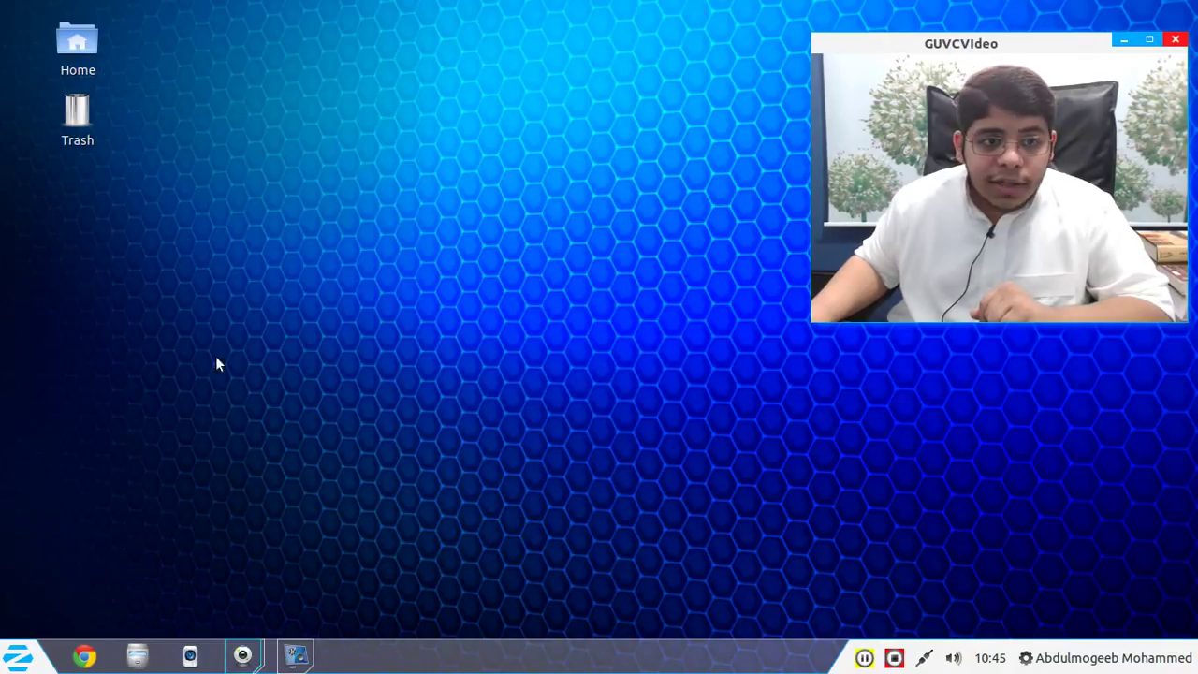
# Open Passwords and Keys from the System Tools preferences, view the item types it can create, and close it without creating one.
pyautogui.click(19, 657)
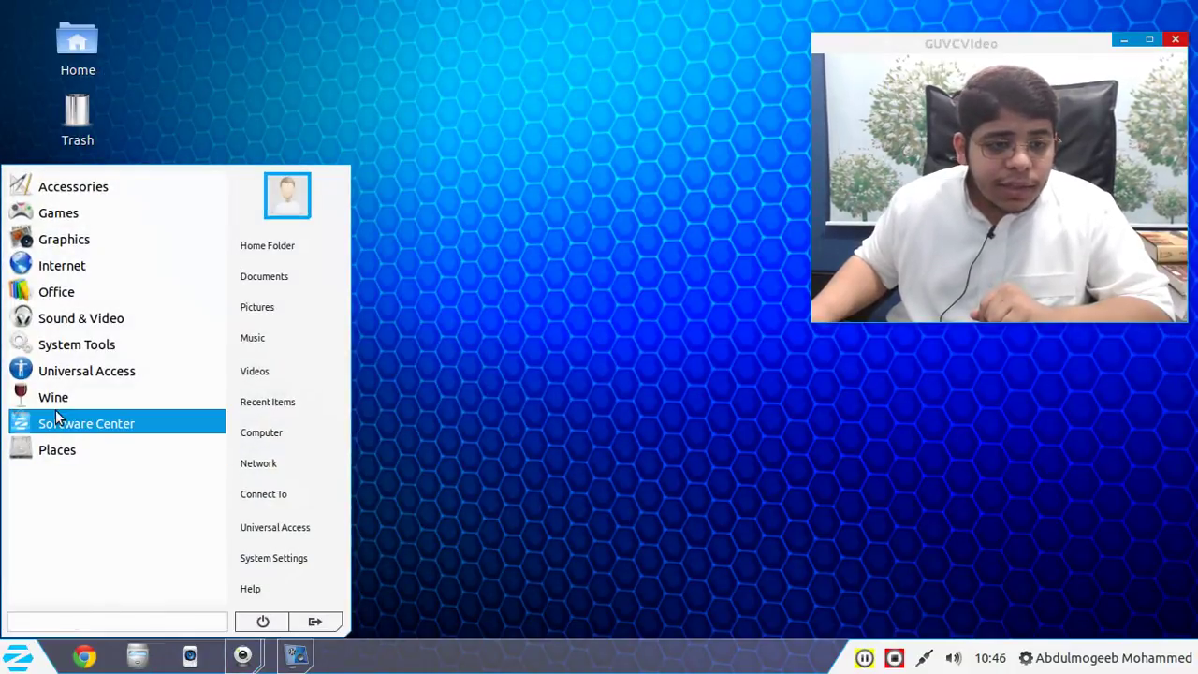
pyautogui.click(62, 350)
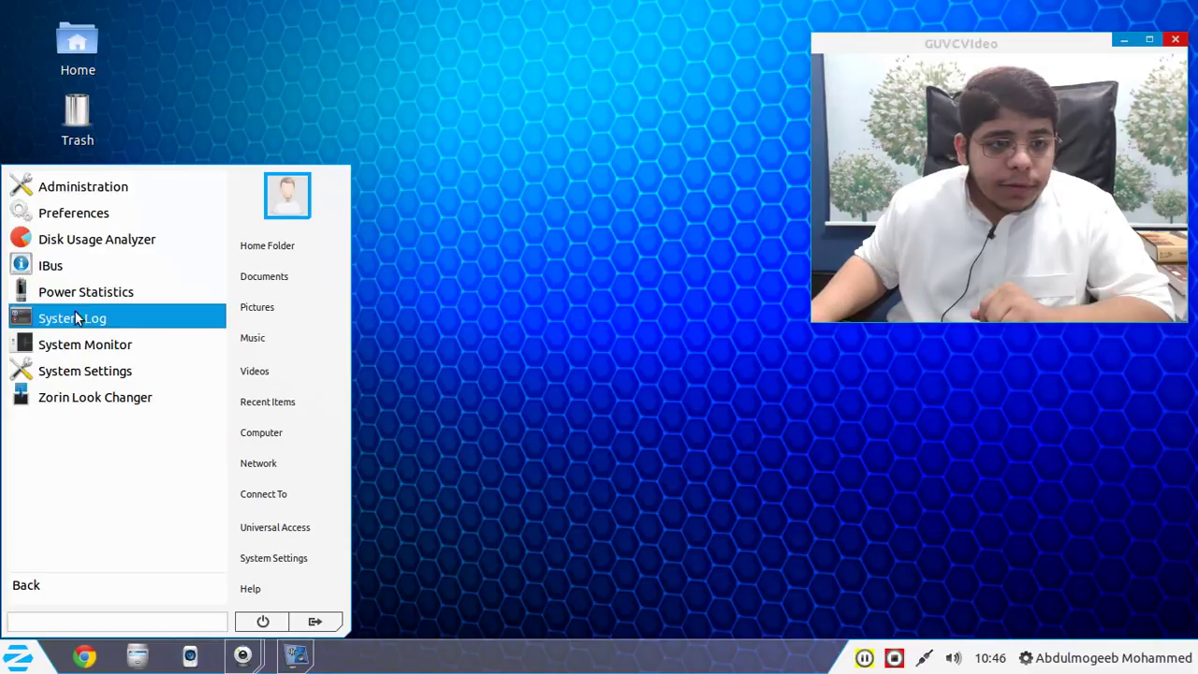
pyautogui.click(93, 223)
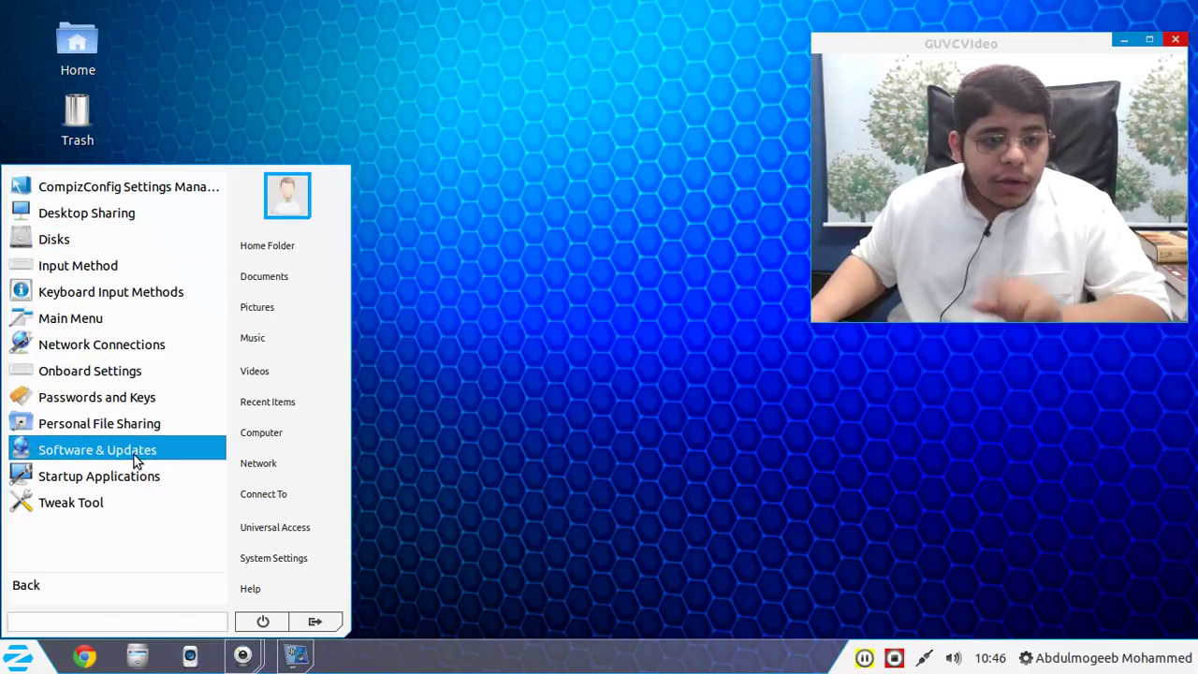
pyautogui.click(145, 405)
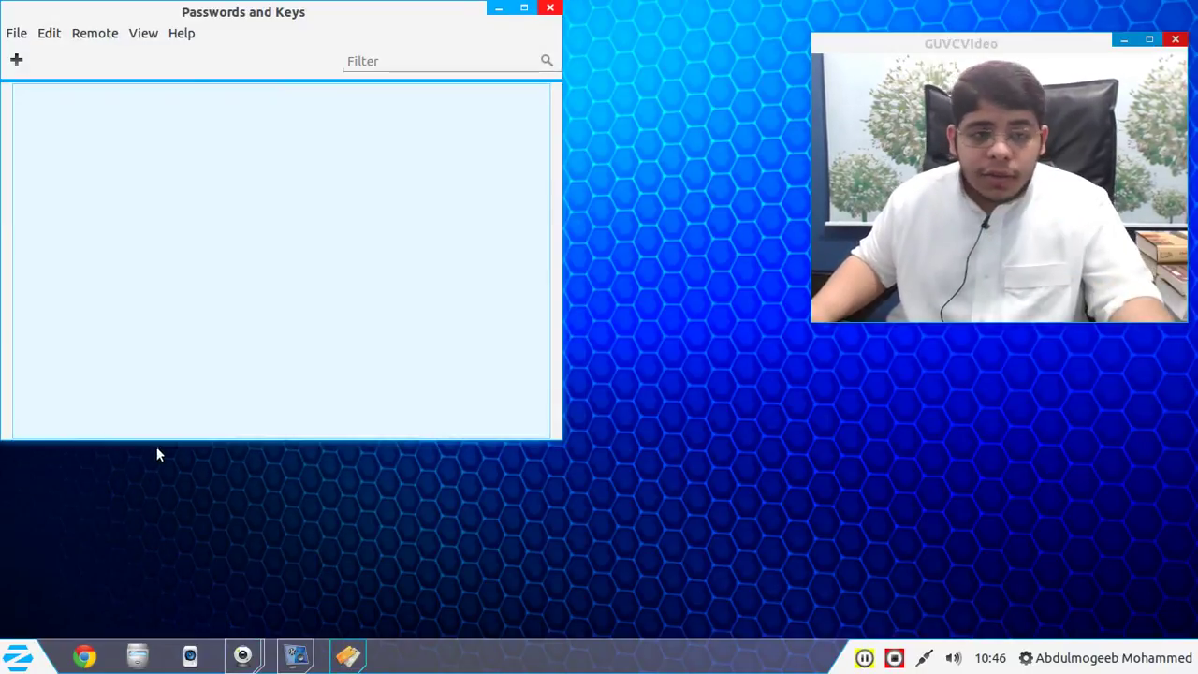
pyautogui.click(19, 73)
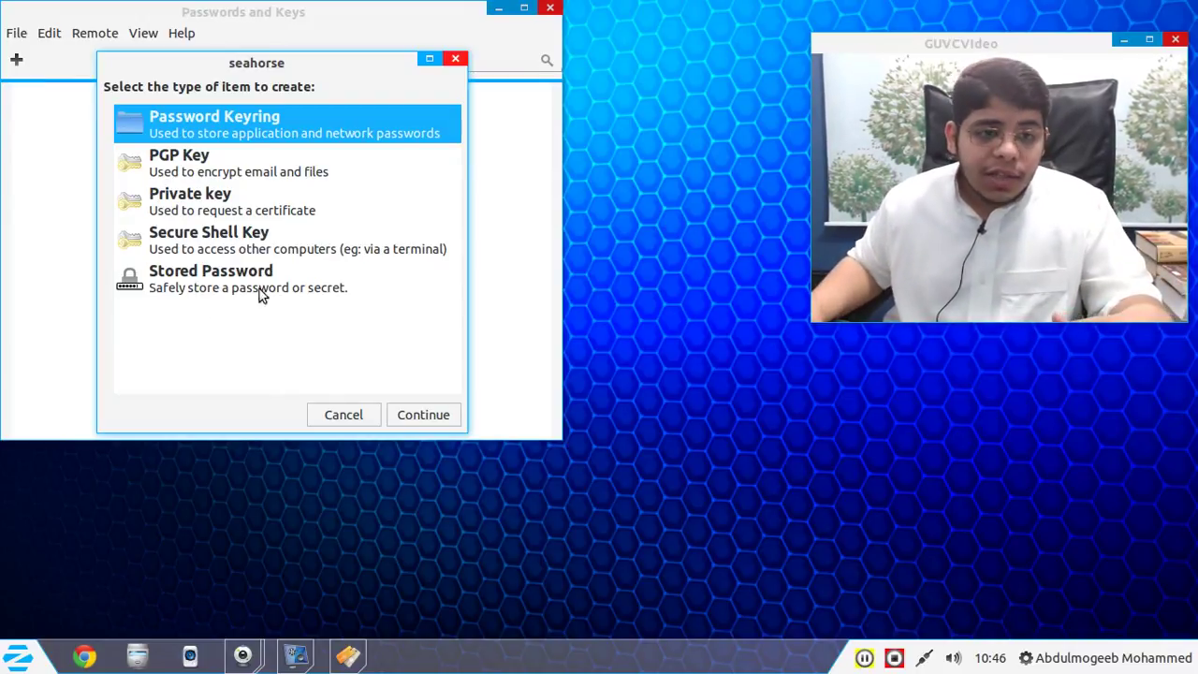
pyautogui.click(455, 61)
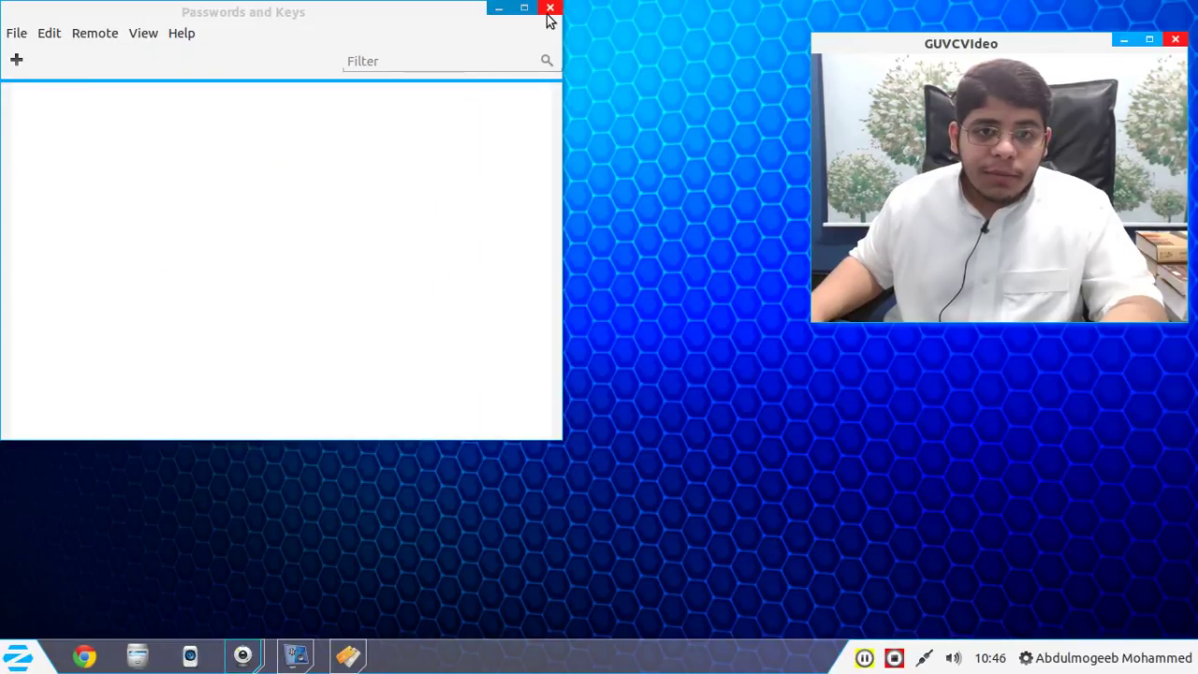
pyautogui.click(550, 9)
# Open the Main Menu editor from the System Tools preferences and examine its list of application categories.
pyautogui.click(12, 657)
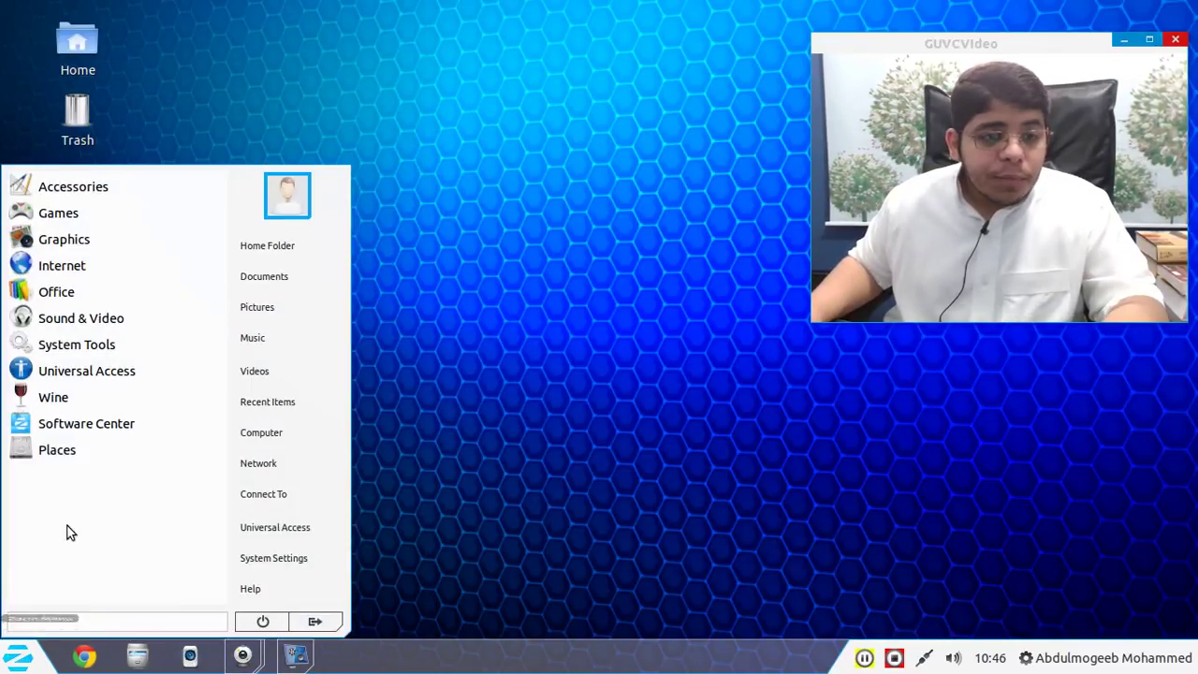
pyautogui.click(82, 346)
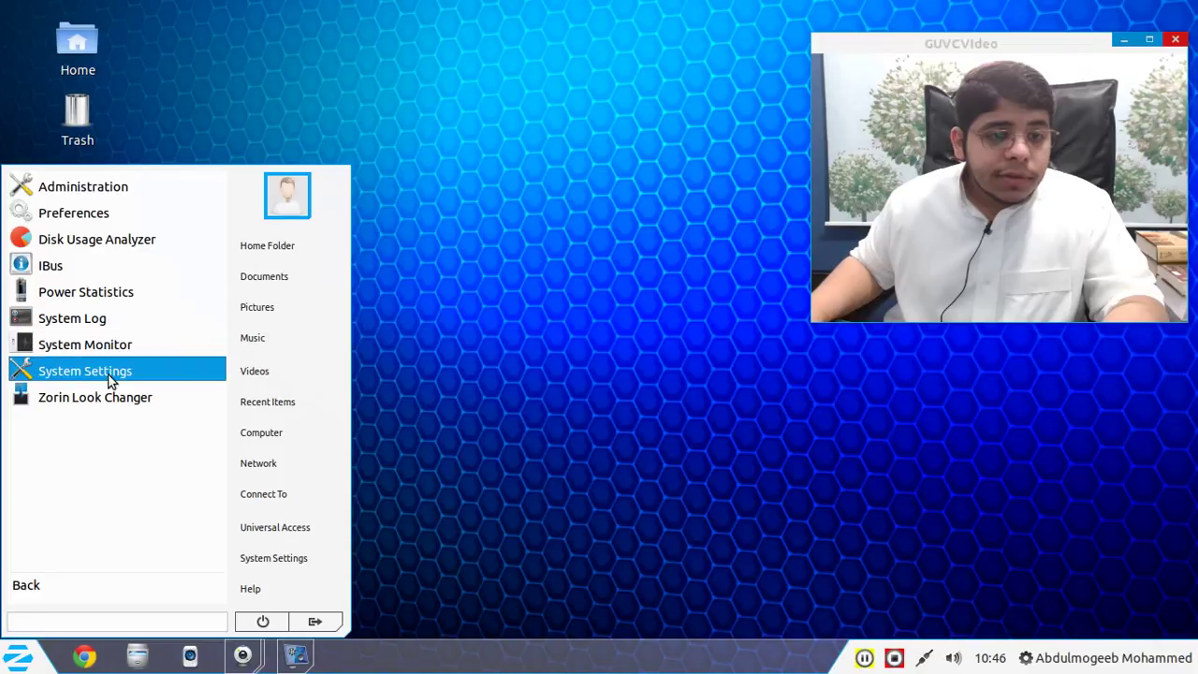
pyautogui.click(105, 219)
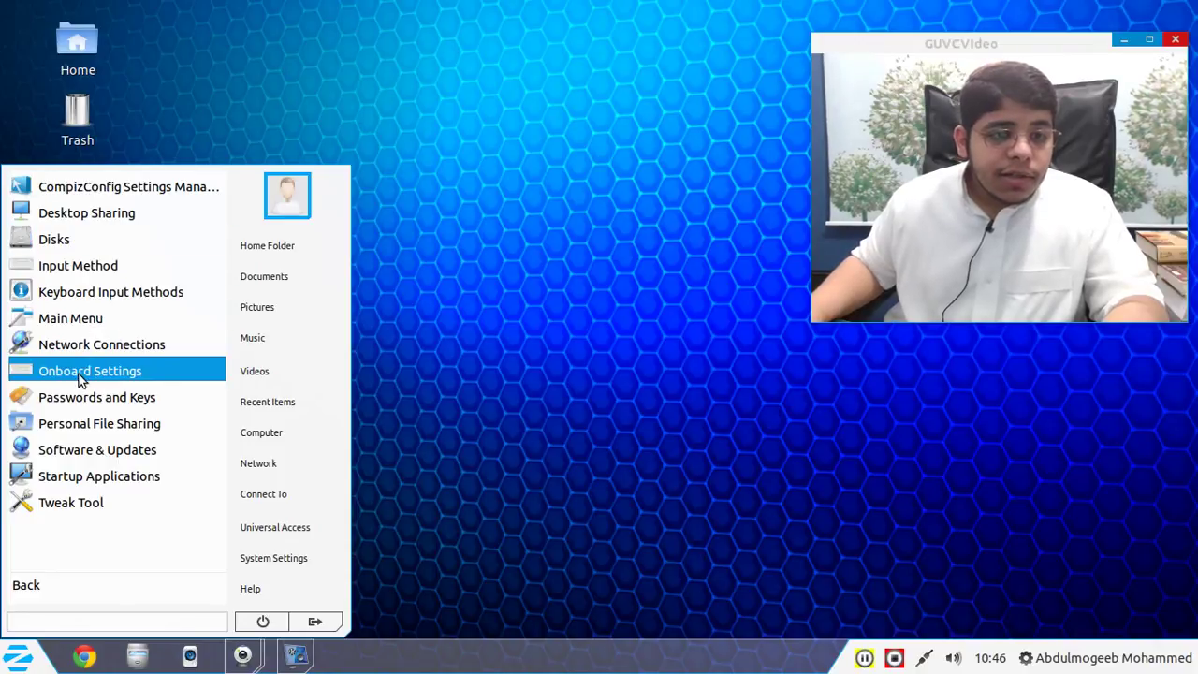
pyautogui.click(83, 323)
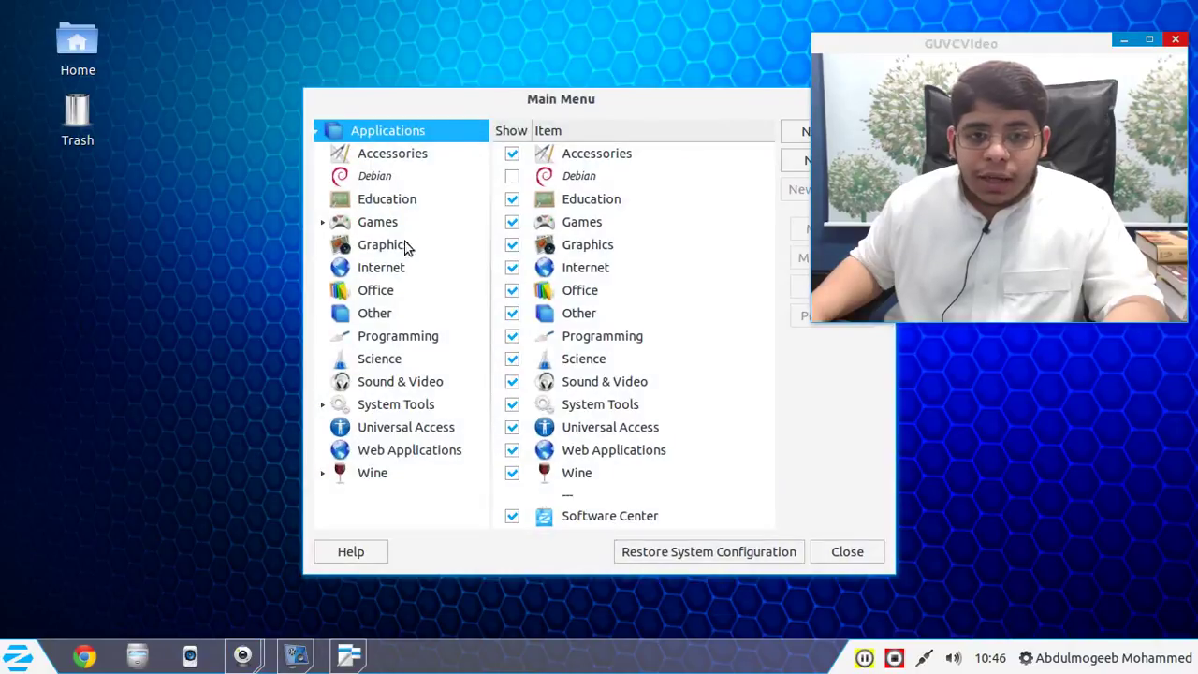
pyautogui.moveTo(494, 98); pyautogui.dragTo(307, 53)
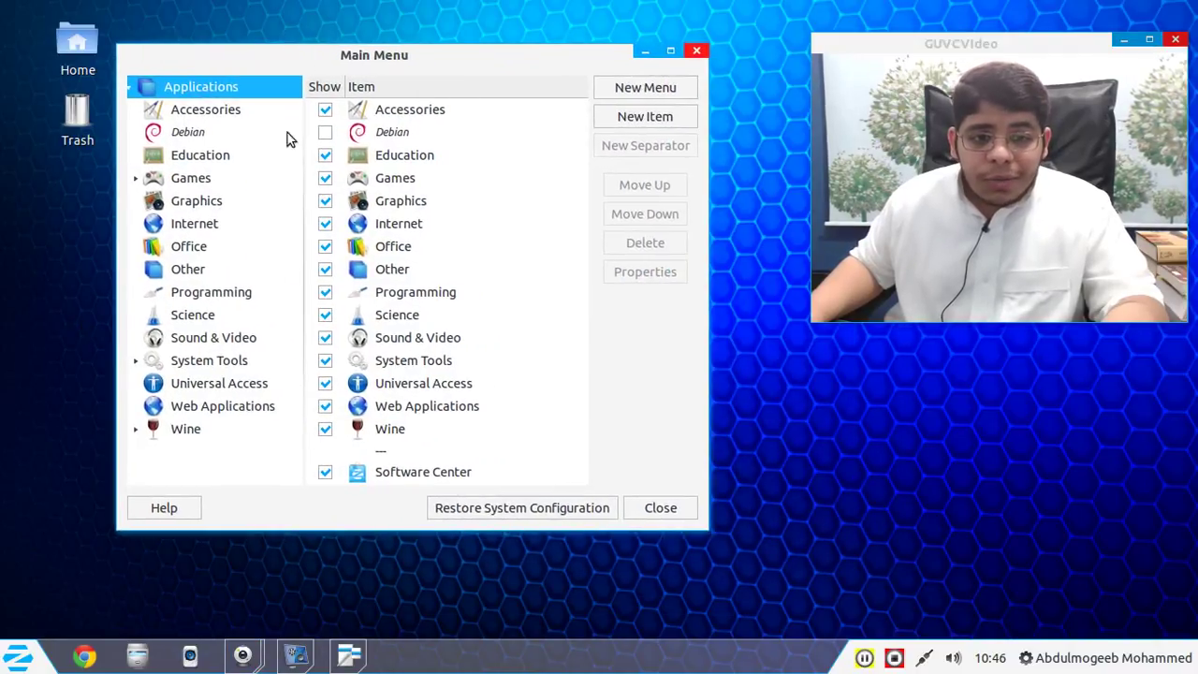
# Hide the Accessories category in the Main Menu editor, comparing the Zorin menu before and after the change.
pyautogui.click(20, 666)
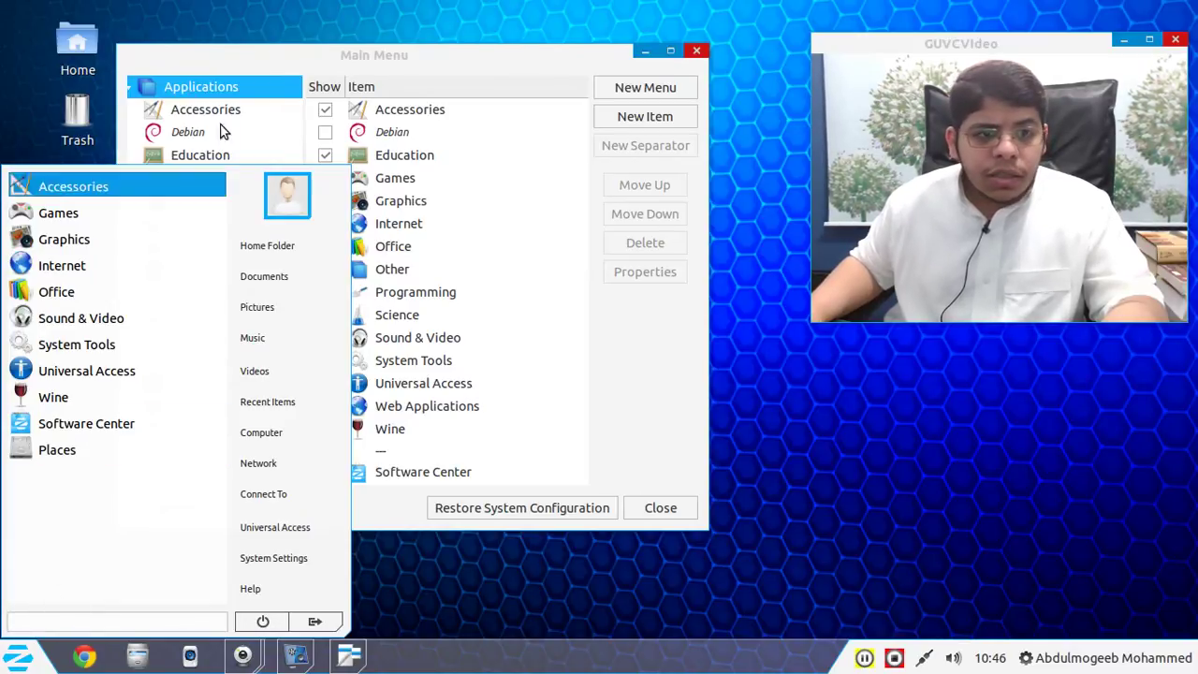
pyautogui.click(324, 114)
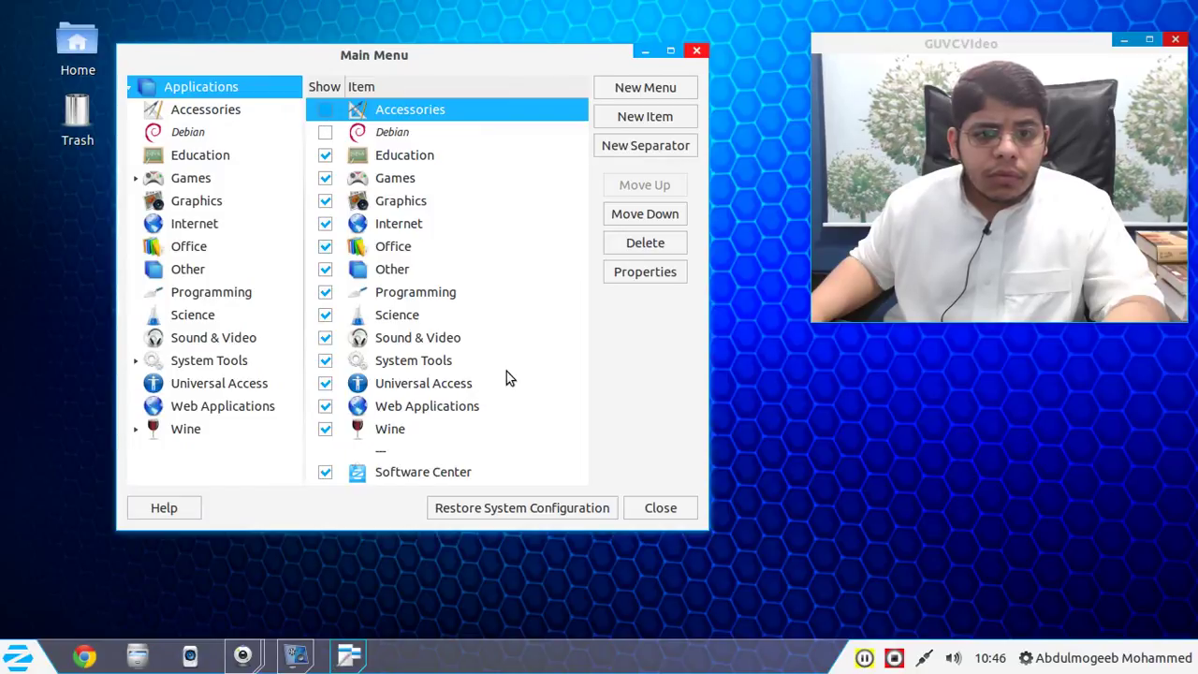
pyautogui.click(670, 378)
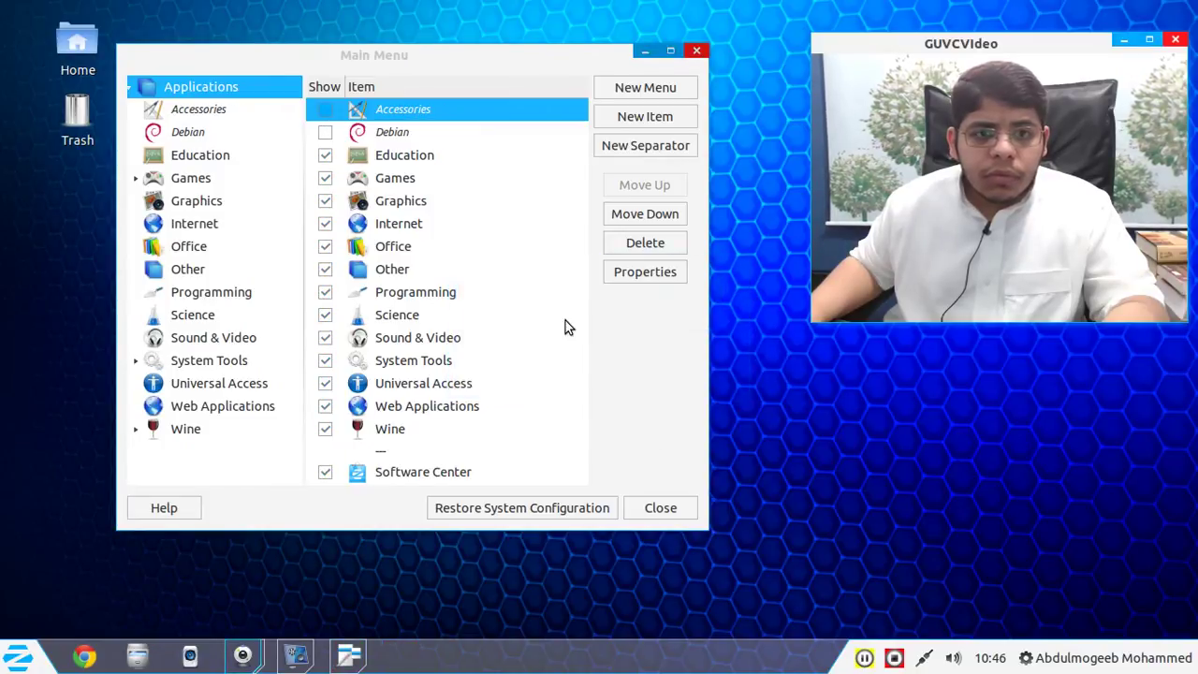
pyautogui.click(22, 658)
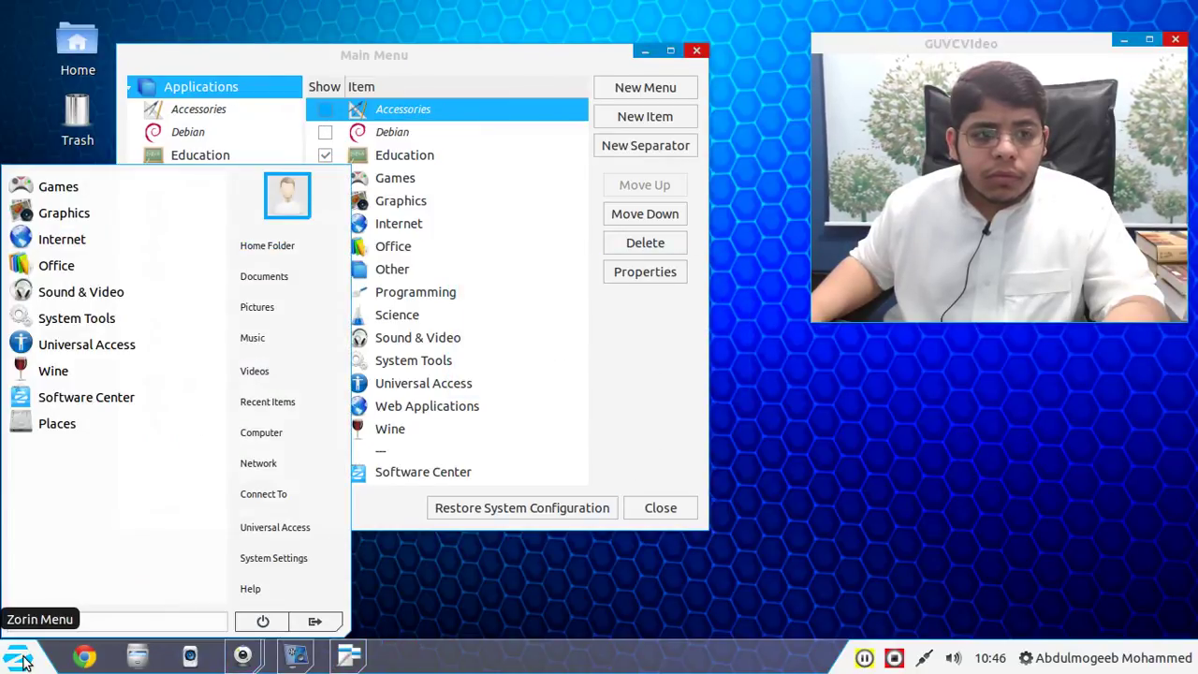
# Show the Accessories category in the Zorin menu again and close the Main Menu editor.
pyautogui.click(22, 658)
pyautogui.click(325, 132)
pyautogui.click(327, 133)
pyautogui.click(661, 507)
# Open CompizConfig Settings Manager from the System Tools preferences, accept the caution message, and view the available plugins.
pyautogui.click(22, 658)
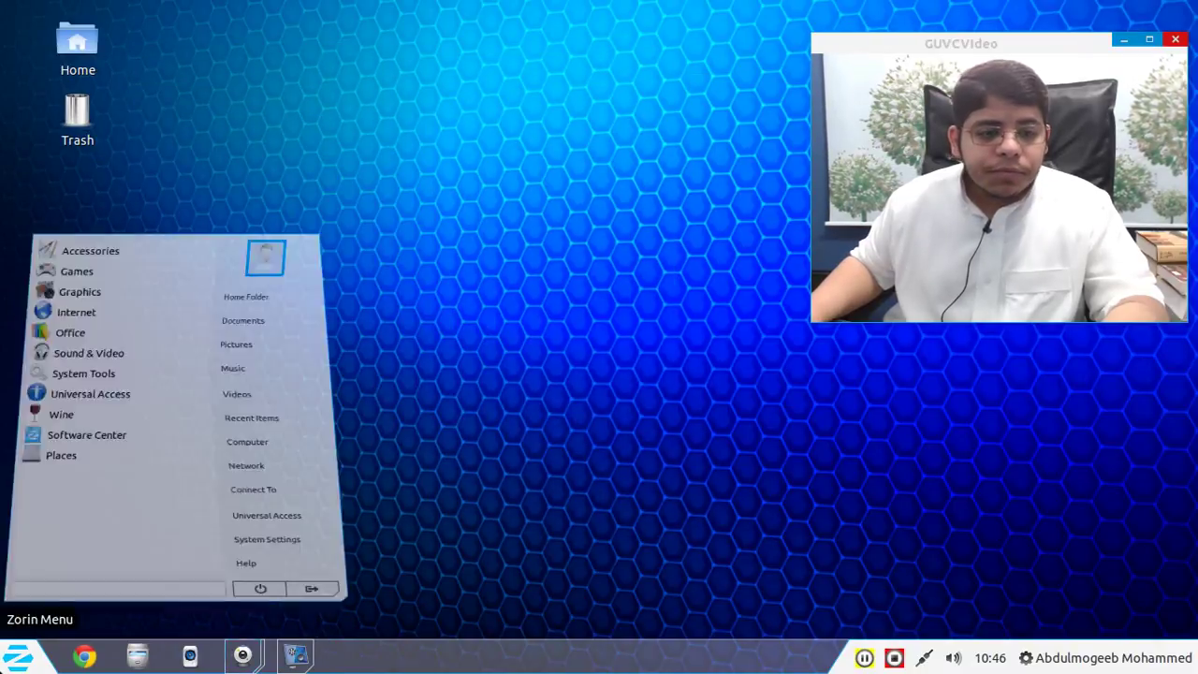
pyautogui.click(52, 345)
pyautogui.click(66, 213)
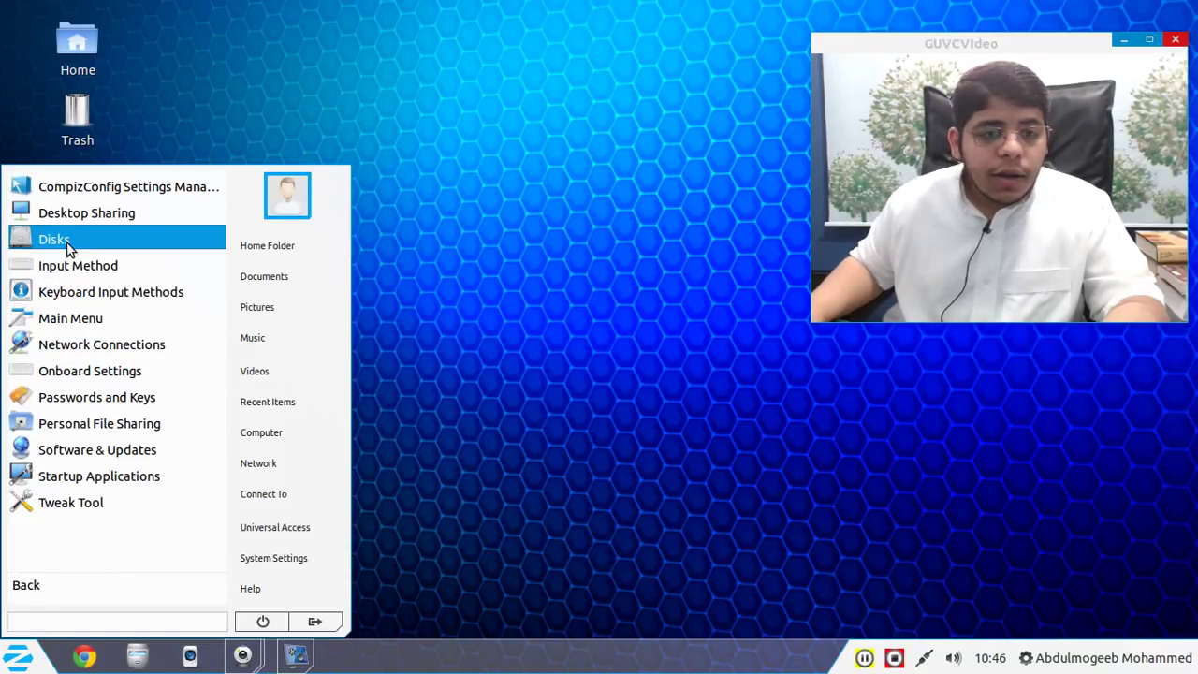
pyautogui.click(82, 193)
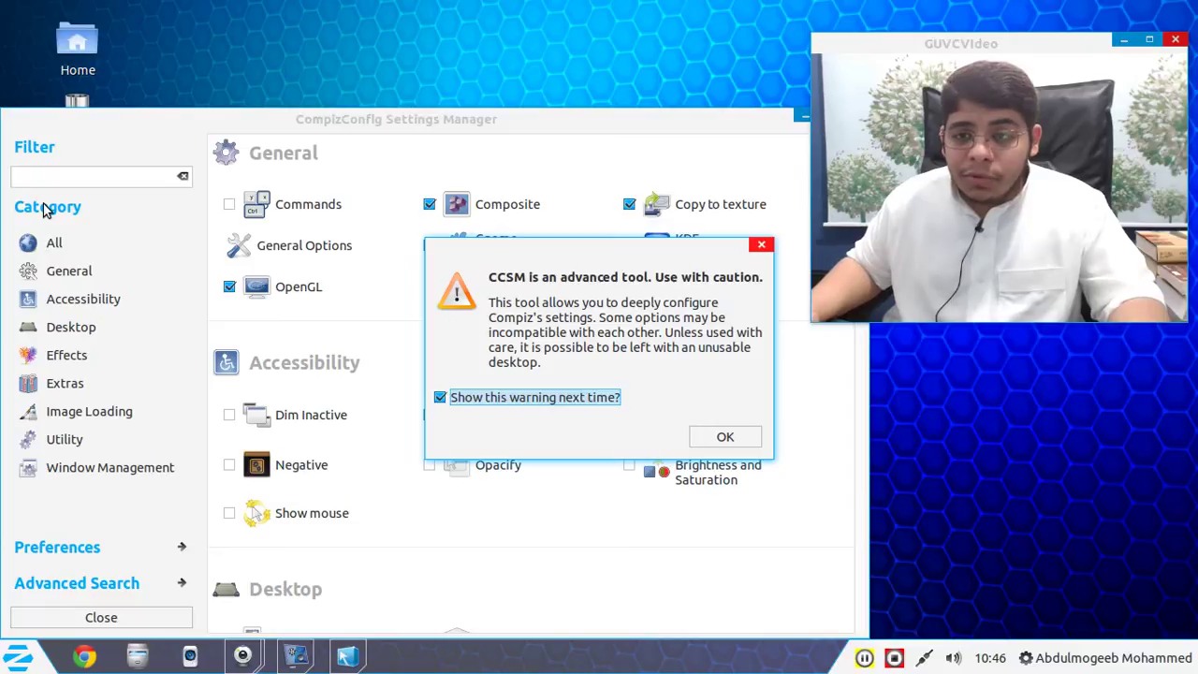
pyautogui.click(749, 443)
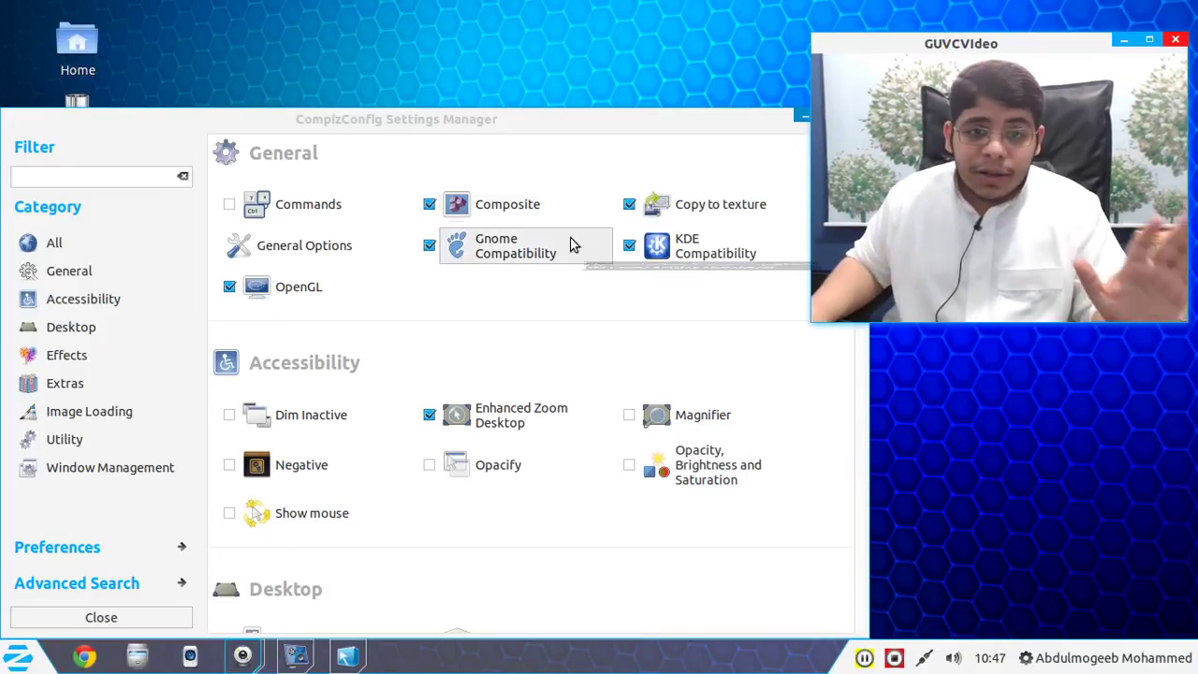
# Rotate the desktop cube to the workspace on the right and back, and close CompizConfig Settings Manager.
pyautogui.moveTo(533, 127)
pyautogui.mouseDown()
pyautogui.moveTo(516, 83)
pyautogui.moveTo(450, 108)
pyautogui.moveTo(501, 103)
pyautogui.moveTo(542, 117)
pyautogui.mouseUp()
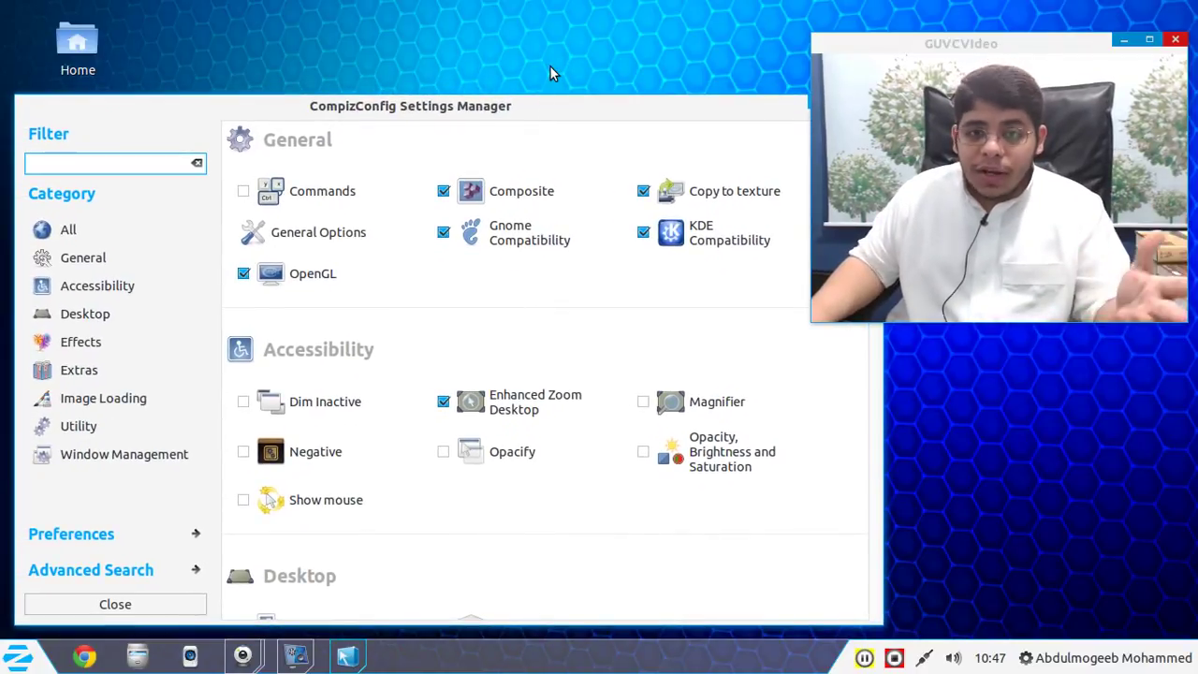
pyautogui.rightClick(549, 66)
pyautogui.rightClick(512, 59)
pyautogui.rightClick(511, 59)
pyautogui.click(486, 53)
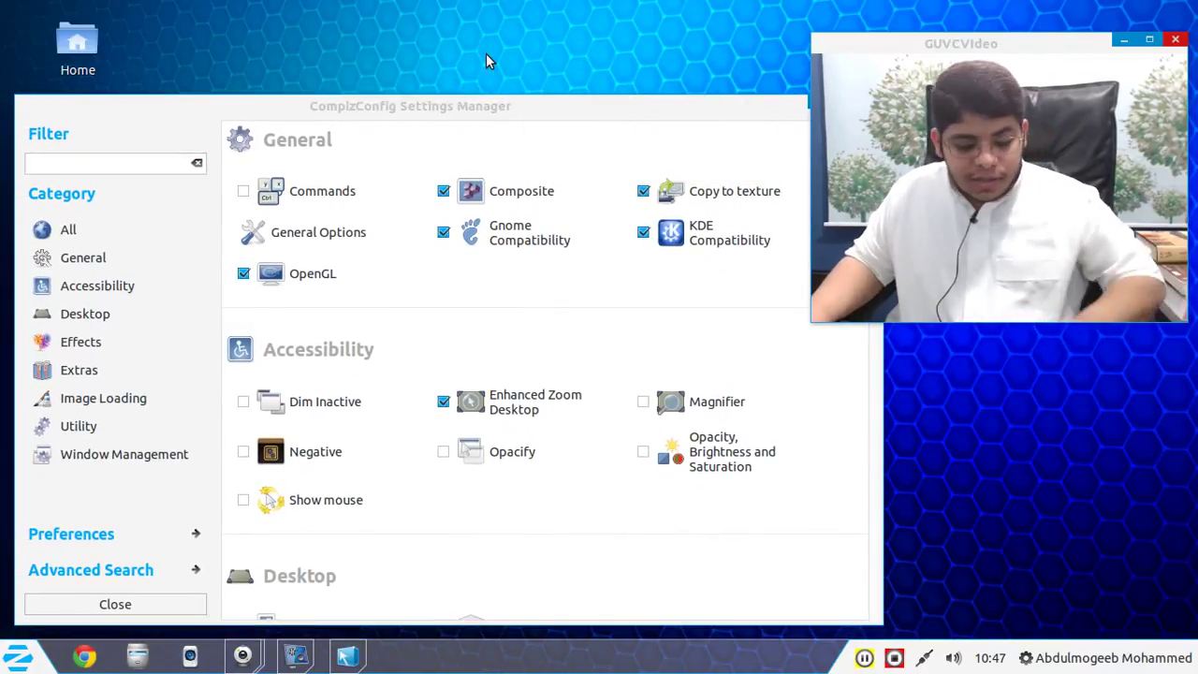
pyautogui.hotkey('ctrl', 'alt', 'Right')
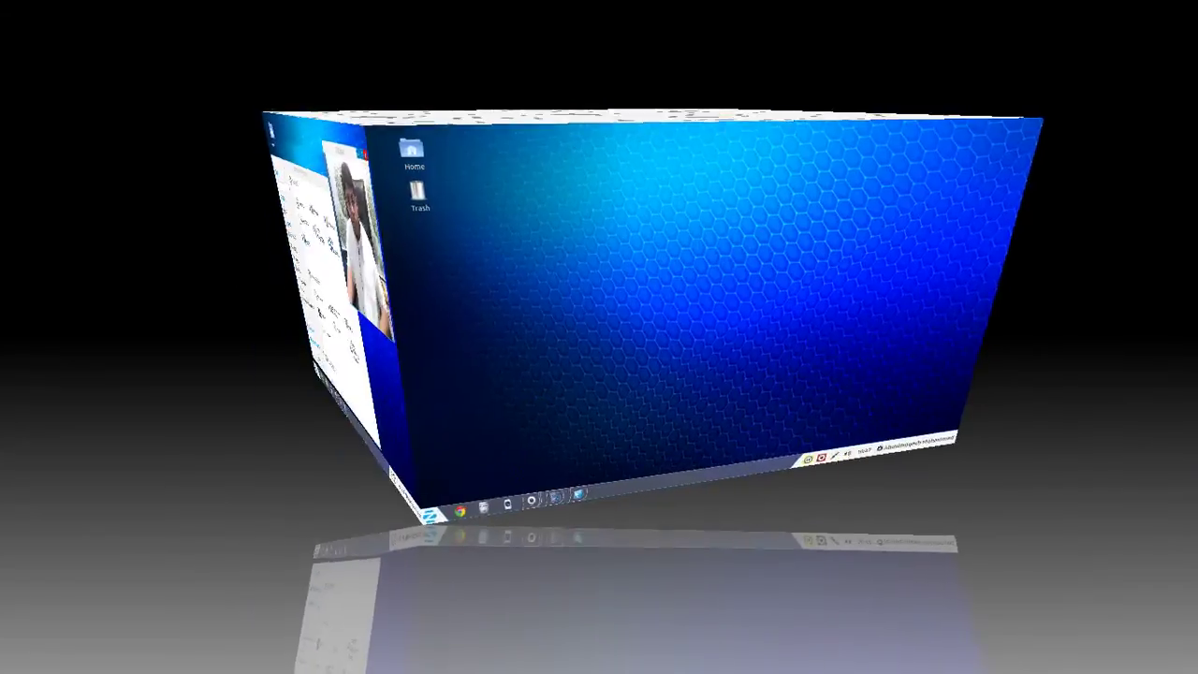
pyautogui.hotkey('ctrl', 'alt', 'Left')
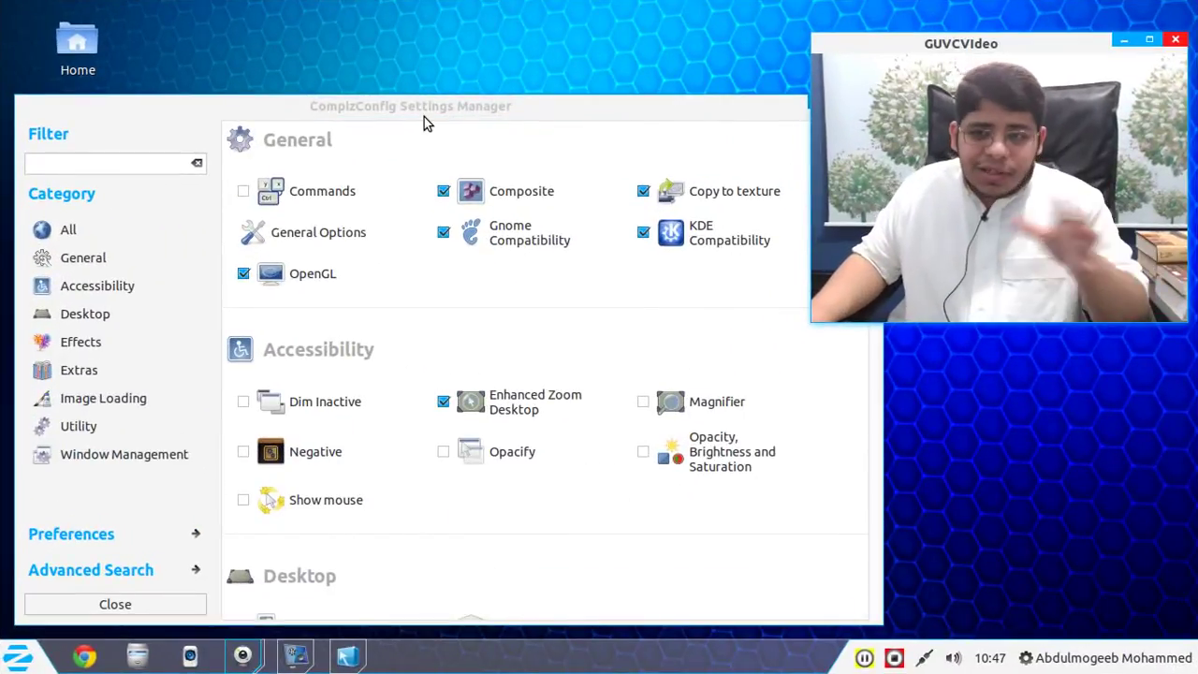
pyautogui.rightClick(423, 107)
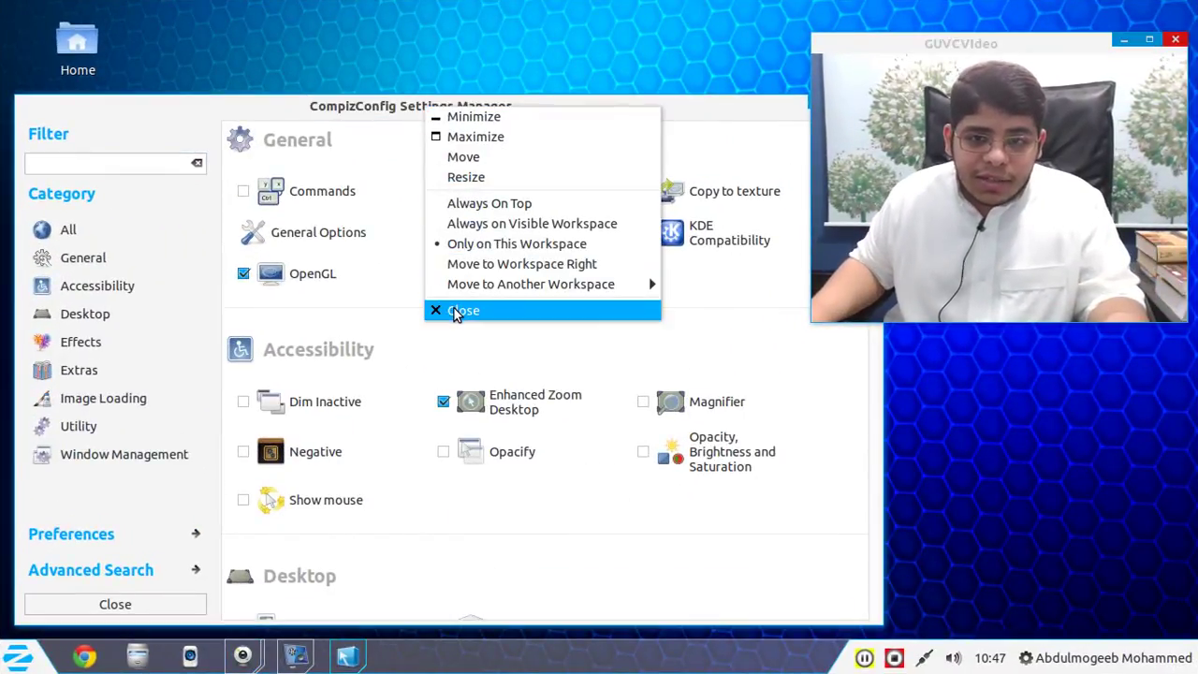
pyautogui.click(455, 309)
# Look through the Preferences and Administration tools under System Tools in the Zorin menu, and close the menu.
pyautogui.click(16, 656)
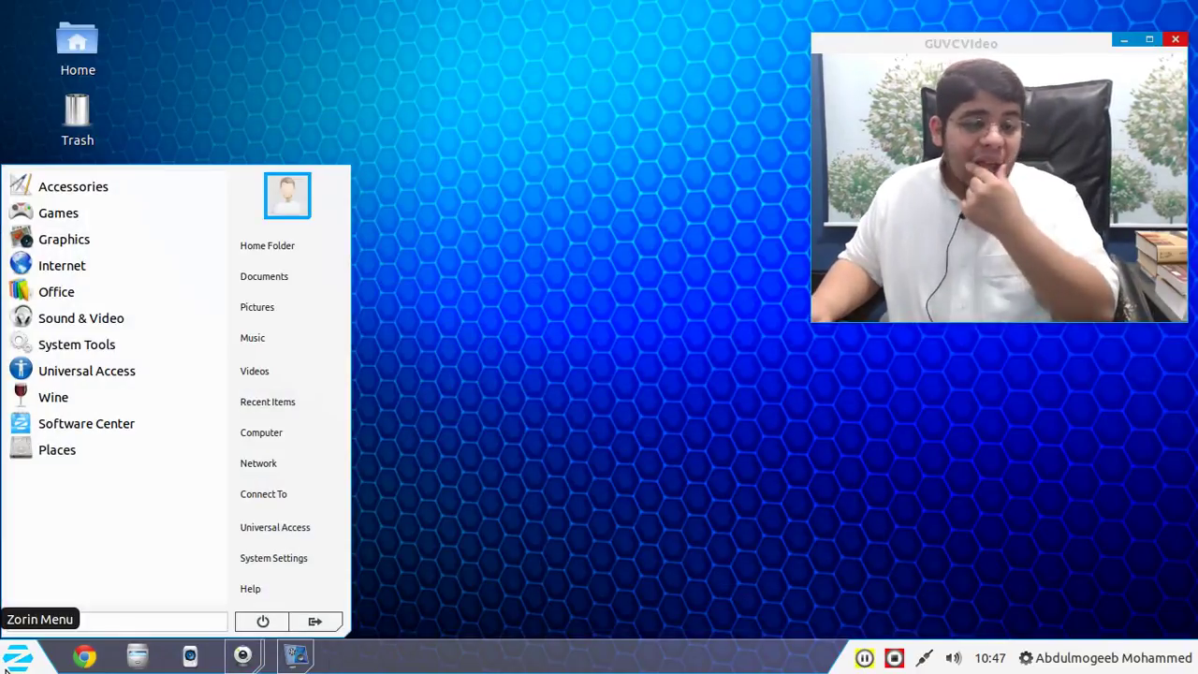
pyautogui.click(73, 346)
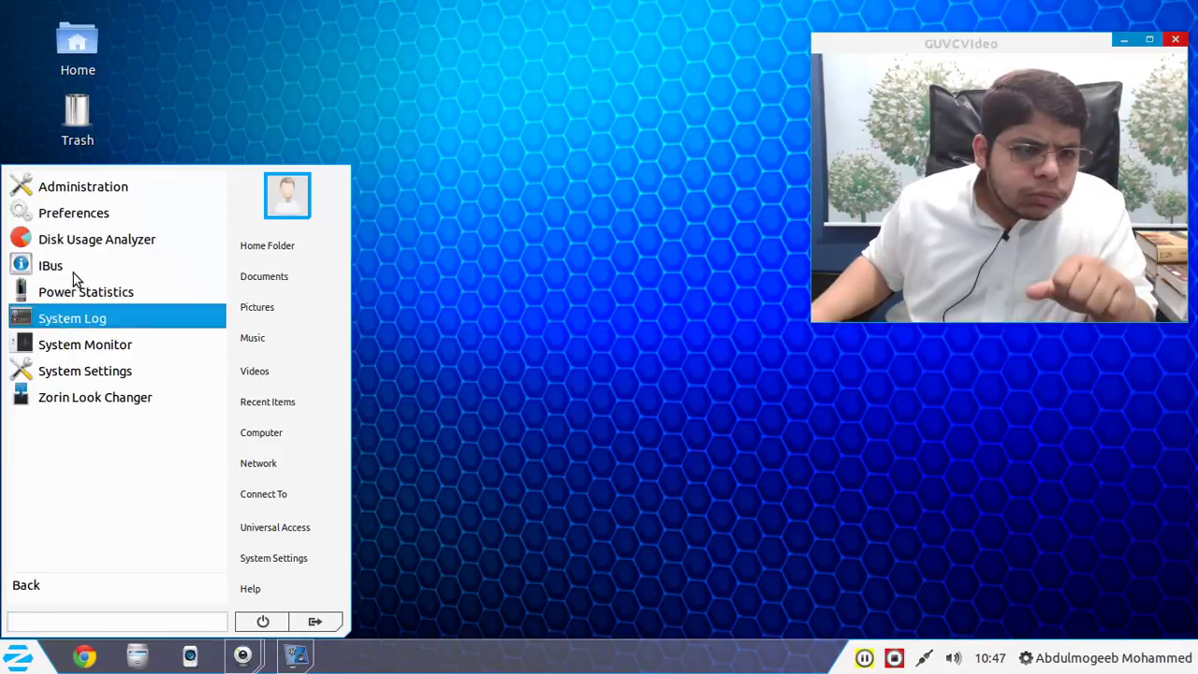
pyautogui.click(75, 200)
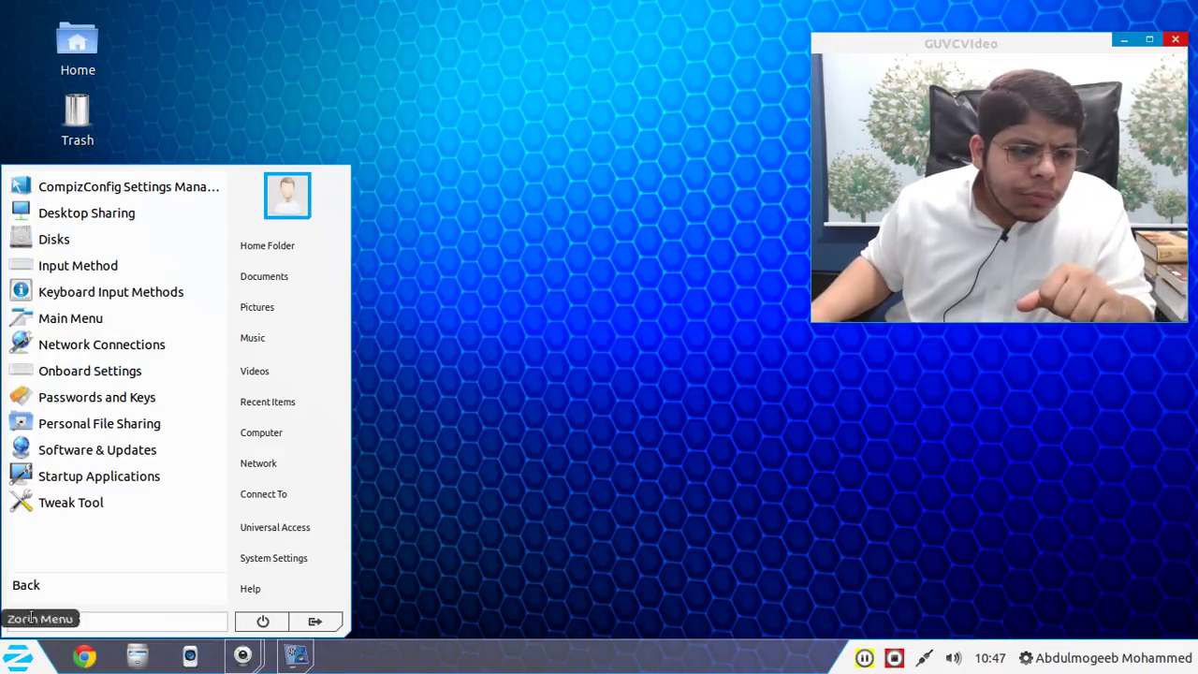
pyautogui.click(32, 584)
pyautogui.click(61, 187)
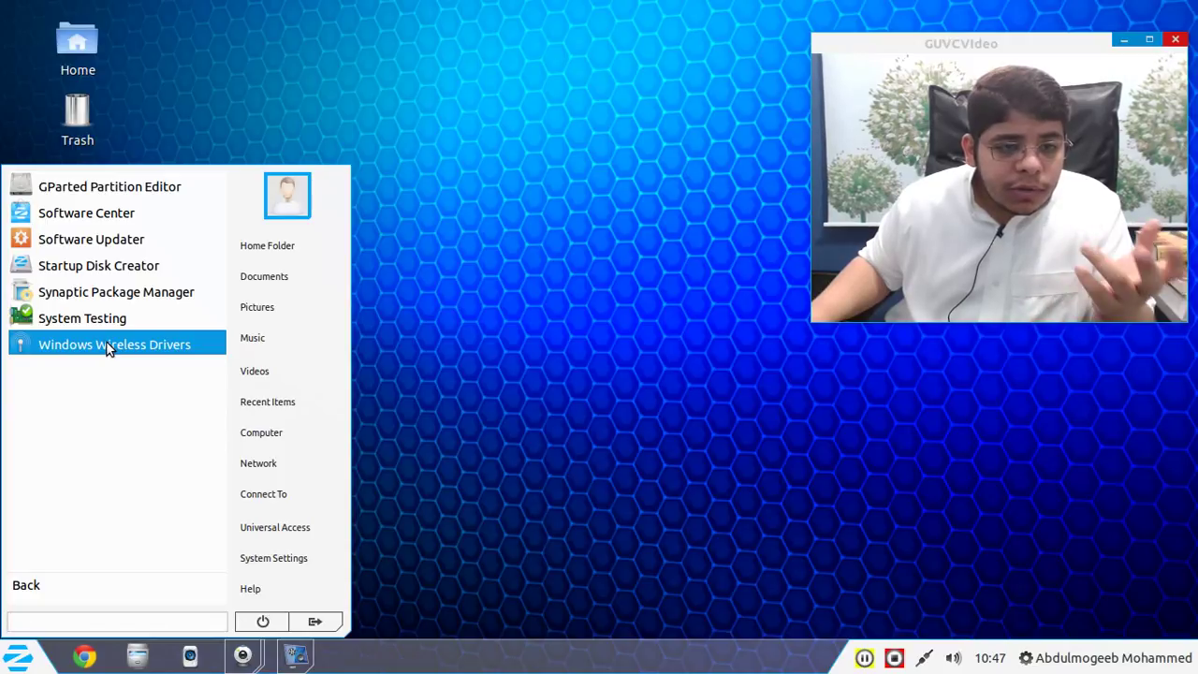
pyautogui.click(58, 589)
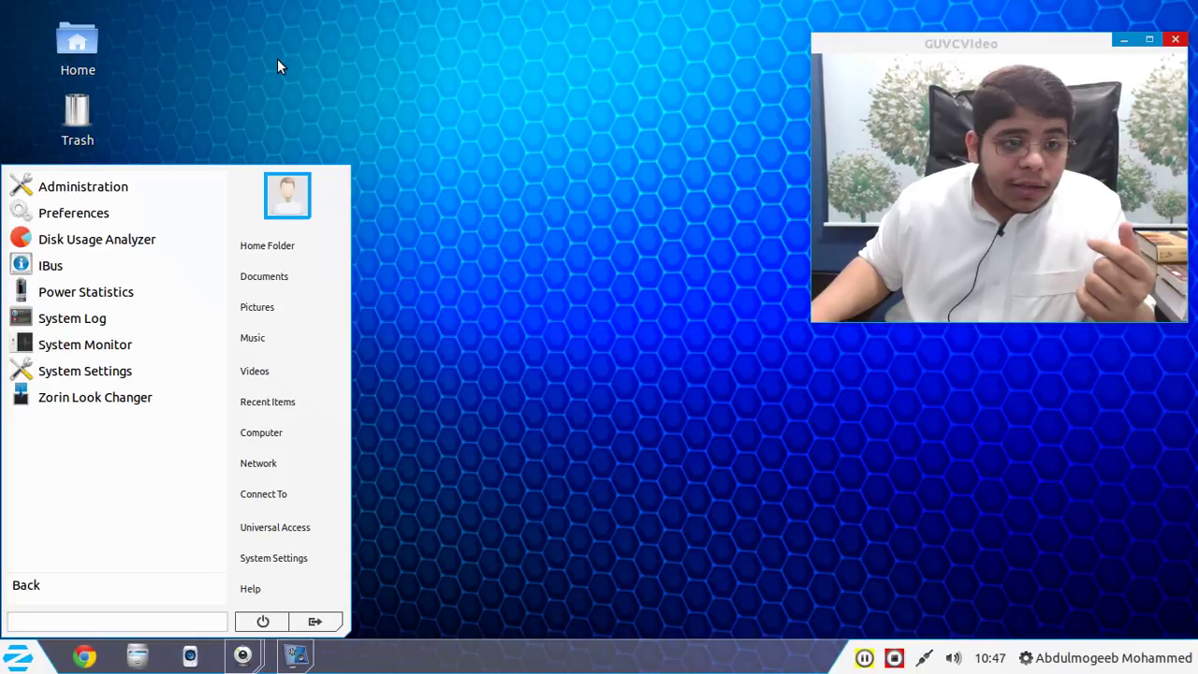
pyautogui.click(67, 600)
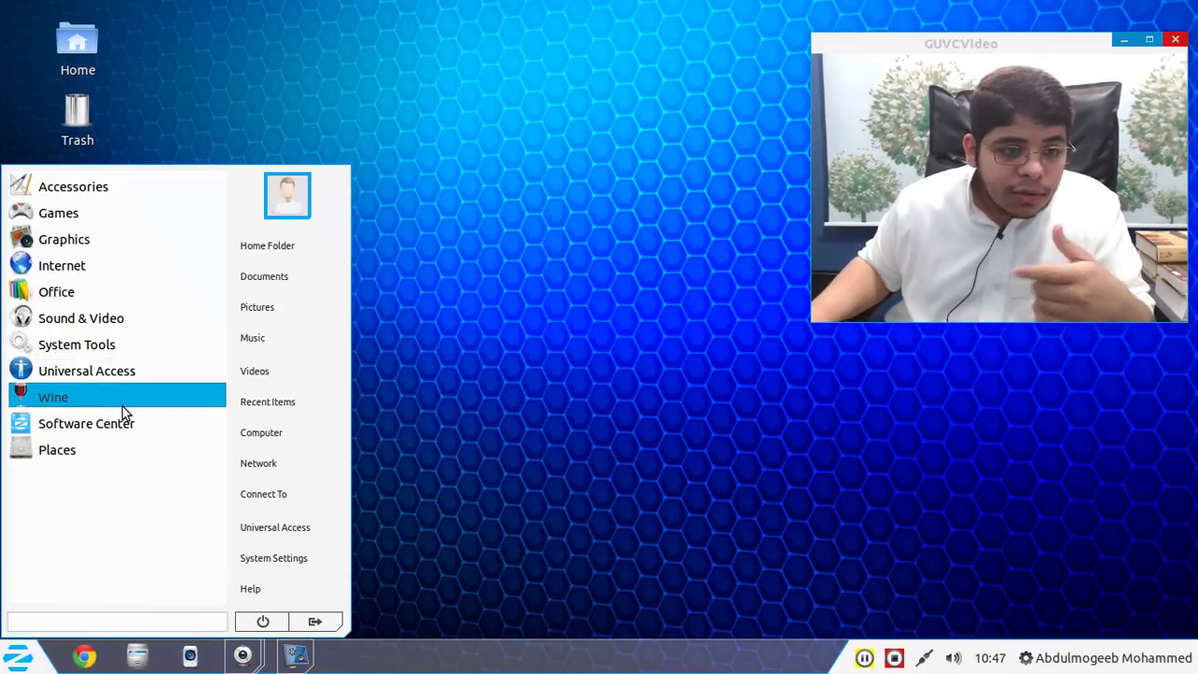
pyautogui.click(496, 293)
# Open the Zorin Menu preferences and move the settings window clear of the webcam video.
pyautogui.click(17, 656)
pyautogui.rightClick(16, 656)
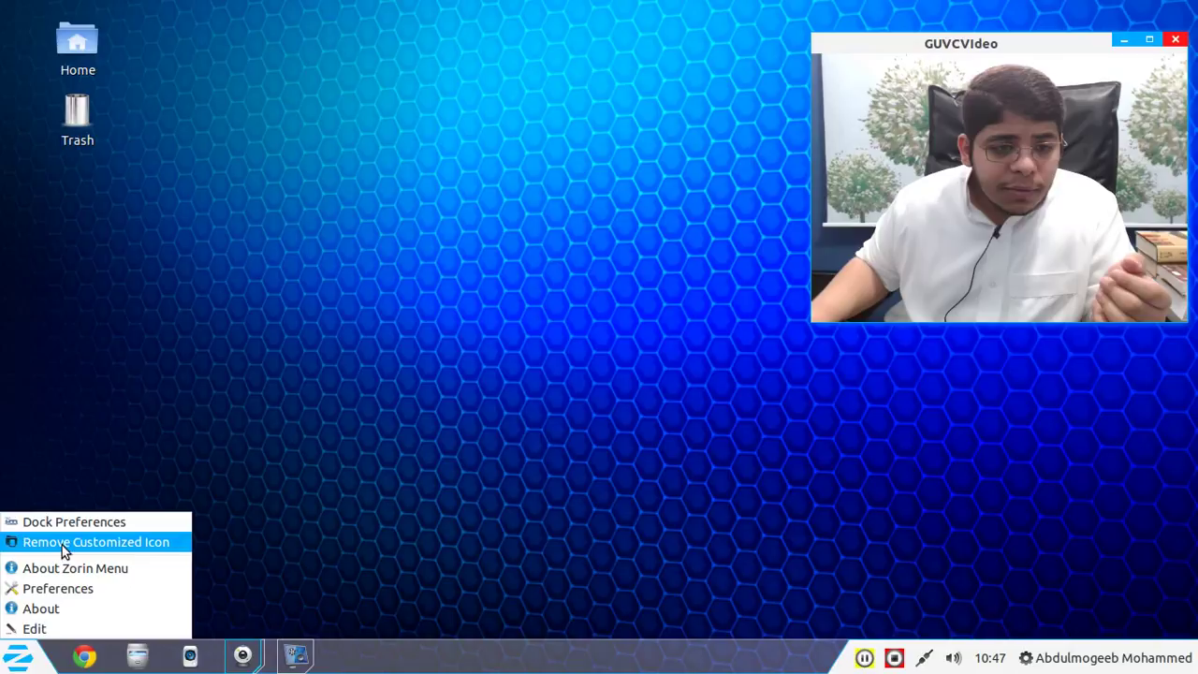
pyautogui.click(59, 586)
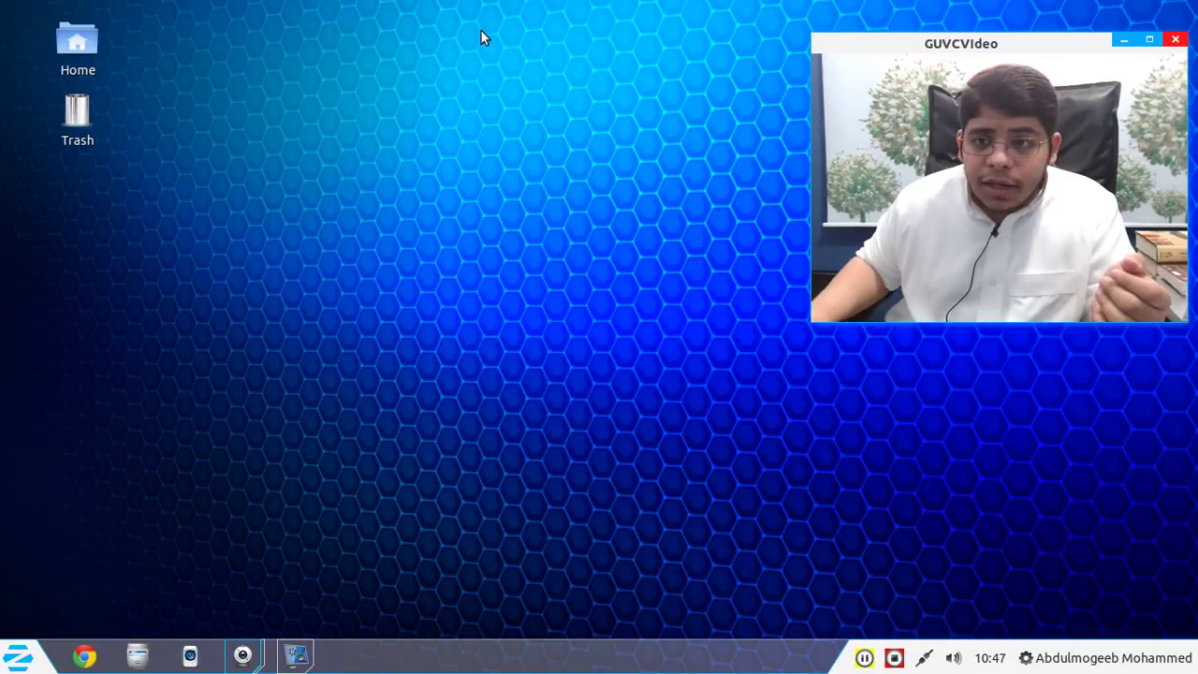
pyautogui.moveTo(533, 112); pyautogui.dragTo(308, 61)
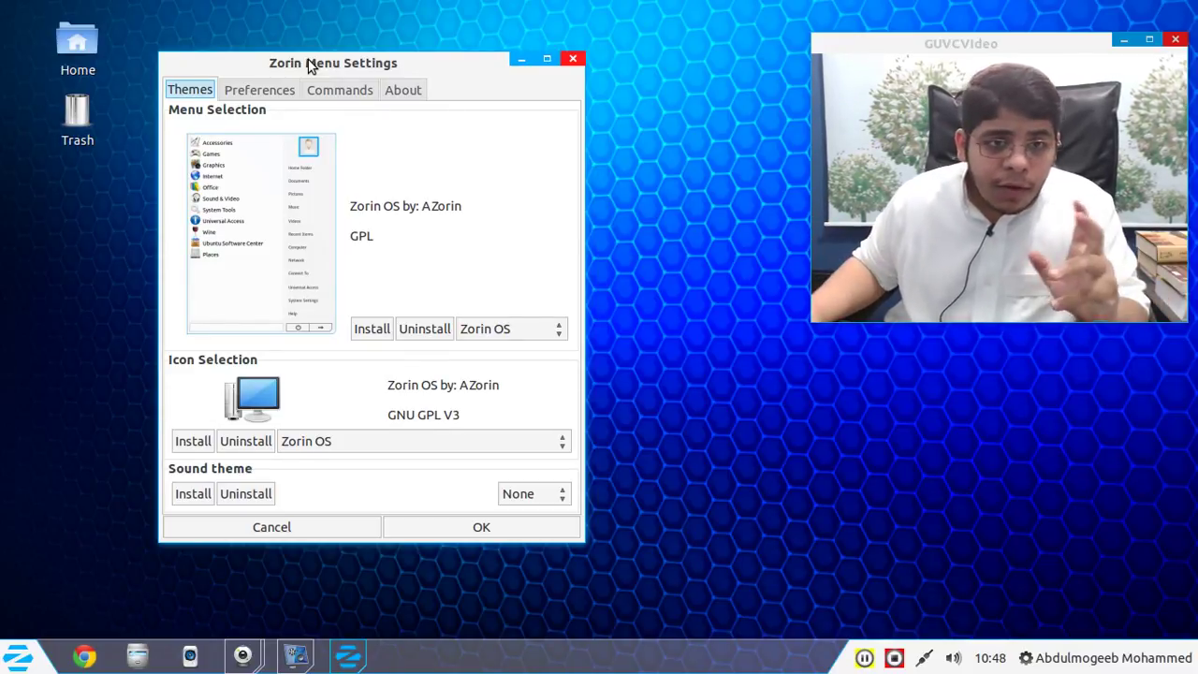
pyautogui.moveTo(307, 59); pyautogui.dragTo(316, 57)
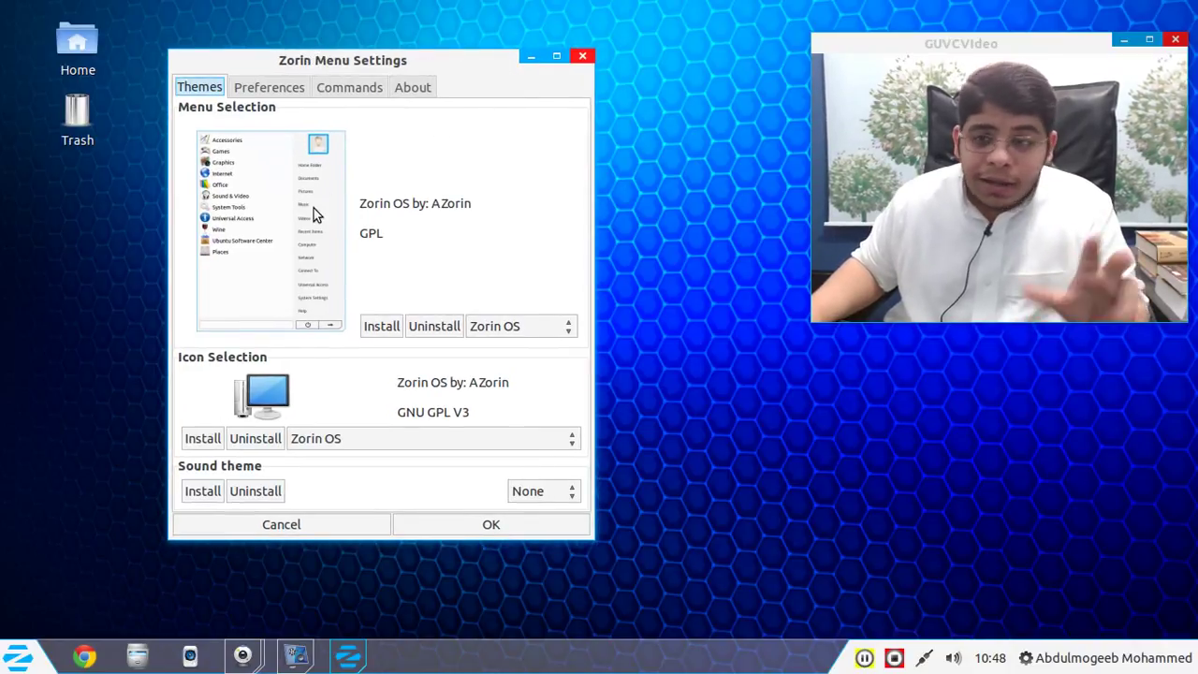
# Try the Dock and Zorin OS Box themes in the Zorin Menu Settings menu selection.
pyautogui.click(503, 333)
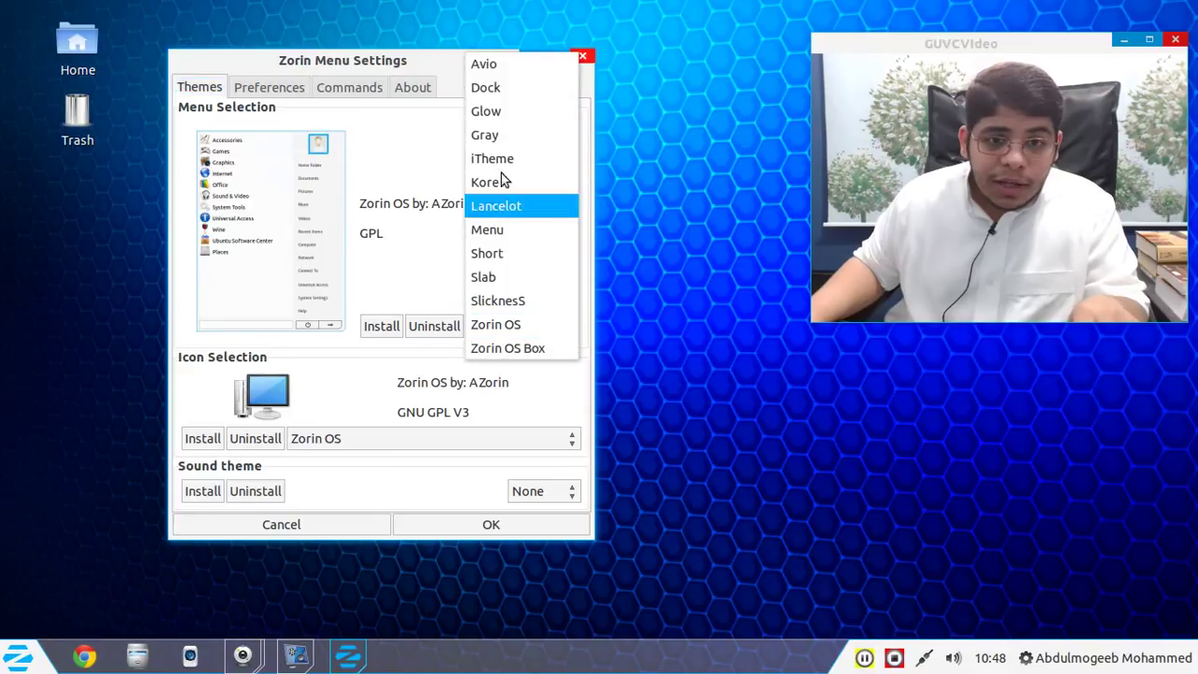
pyautogui.click(500, 87)
pyautogui.scroll(-3, 522, 326)
pyautogui.scroll(-3, 522, 325)
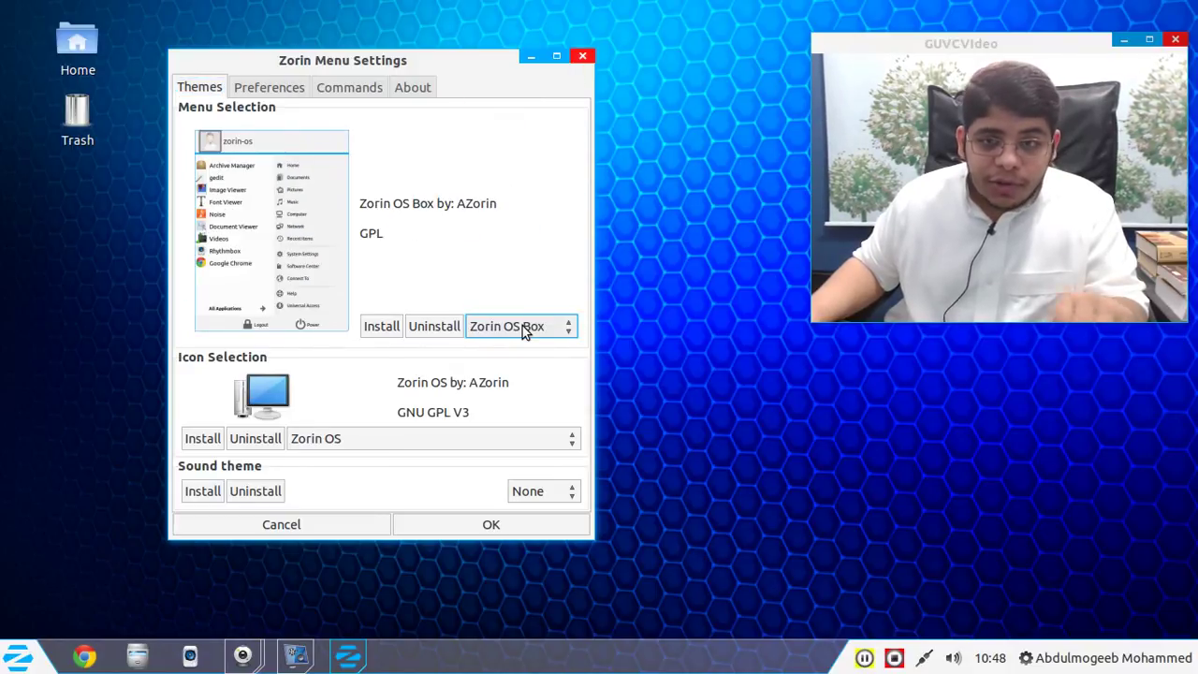
pyautogui.scroll(1, 525, 332)
pyautogui.scroll(2, 524, 333)
pyautogui.scroll(-3, 524, 332)
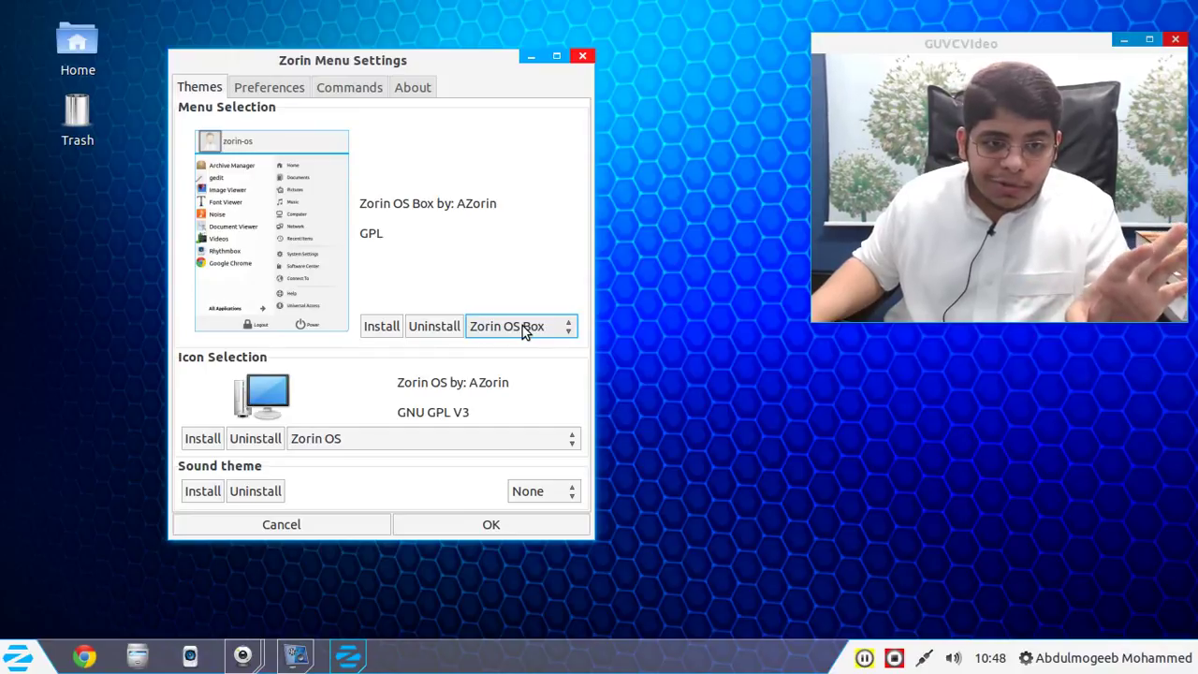
# Review the Preferences, Commands and About pages of Zorin Menu Settings, and close the window without applying changes.
pyautogui.click(254, 84)
pyautogui.click(376, 91)
pyautogui.scroll(-1, 347, 88)
pyautogui.scroll(1, 348, 89)
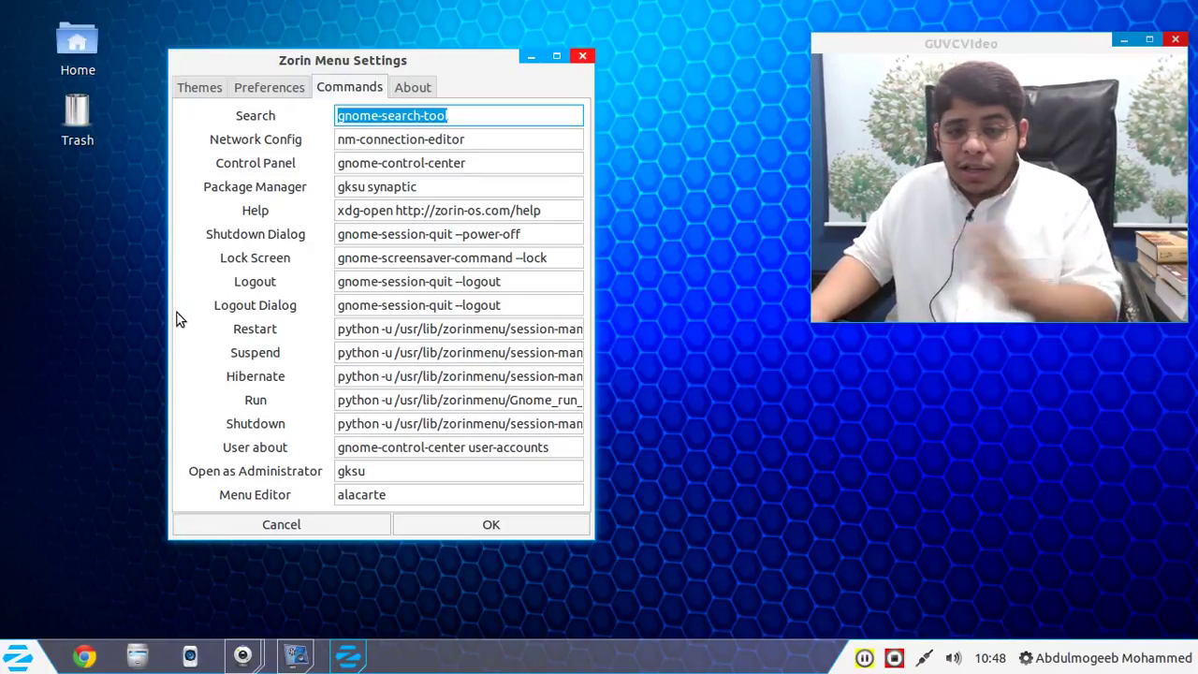
pyautogui.tripleClick(351, 281)
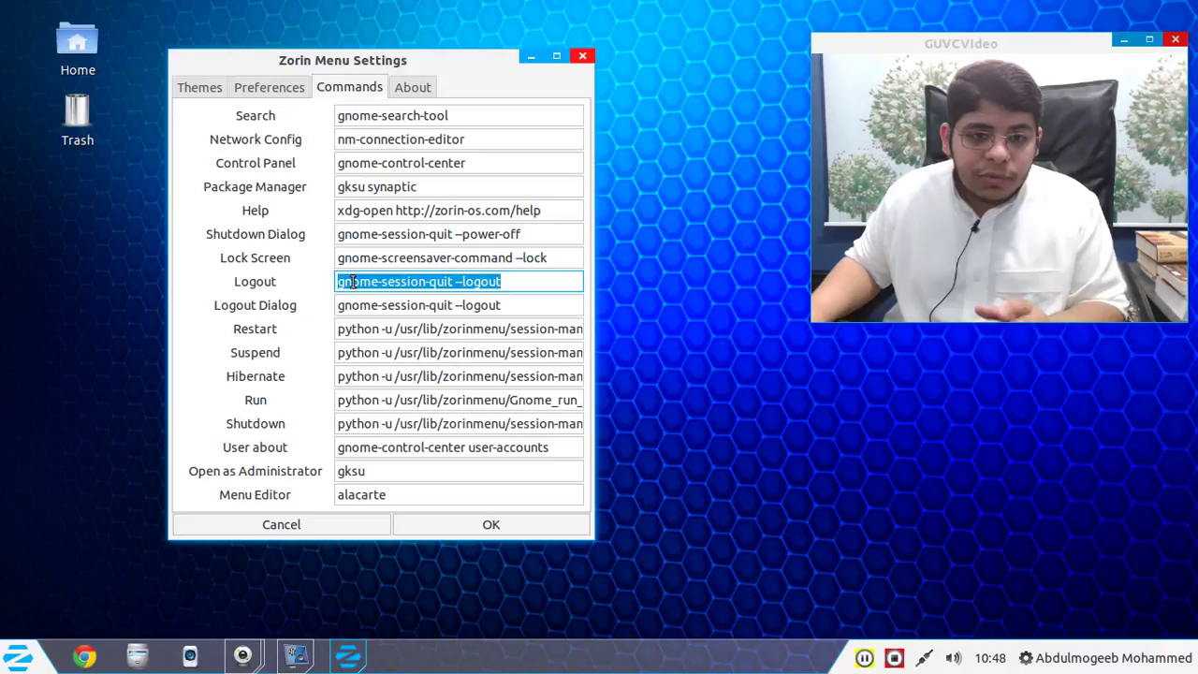
pyautogui.click(412, 87)
pyautogui.click(582, 56)
# Open the dock preferences from the panel and move the Awn Settings window clear of the webcam video.
pyautogui.rightClick(568, 660)
pyautogui.click(558, 669)
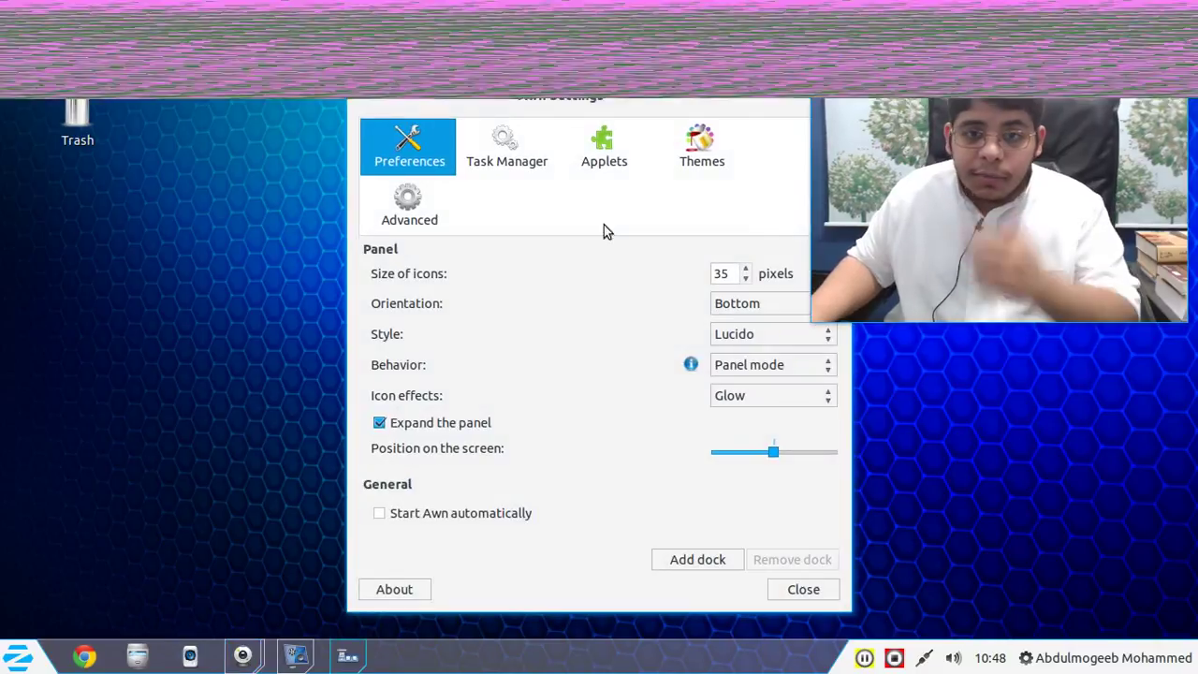
pyautogui.moveTo(536, 93); pyautogui.dragTo(289, 21)
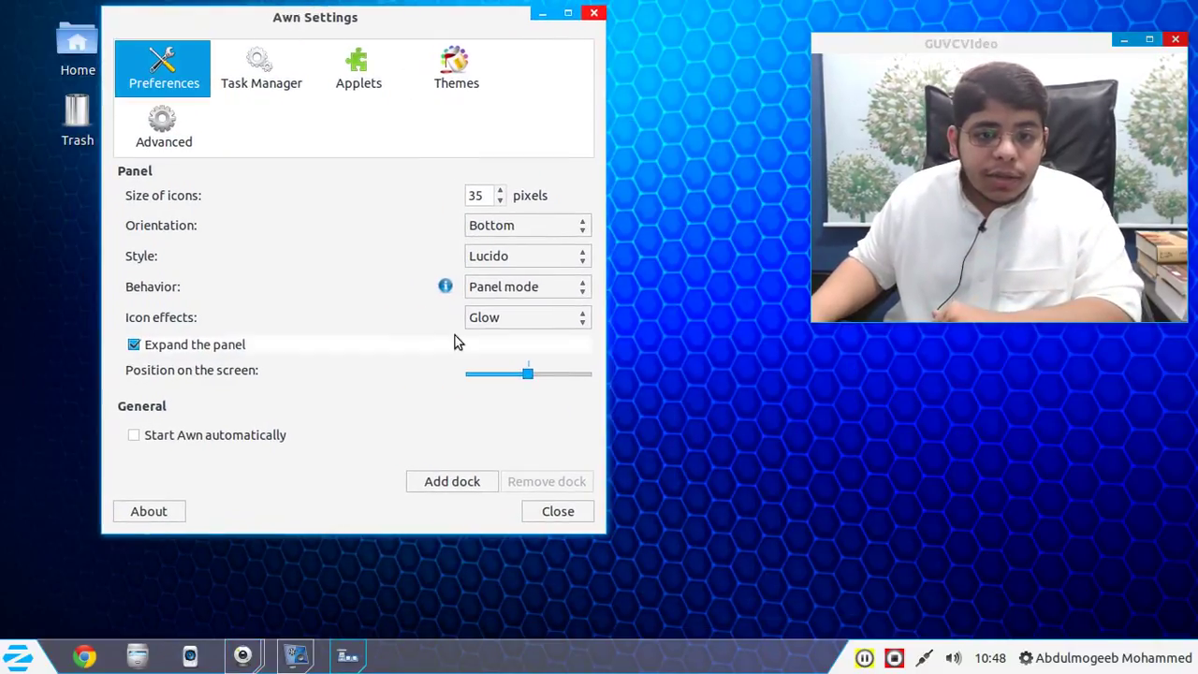
# Turn panel expansion off and on again, and view the dock's behavior options, keeping Panel mode.
pyautogui.click(197, 346)
pyautogui.click(198, 346)
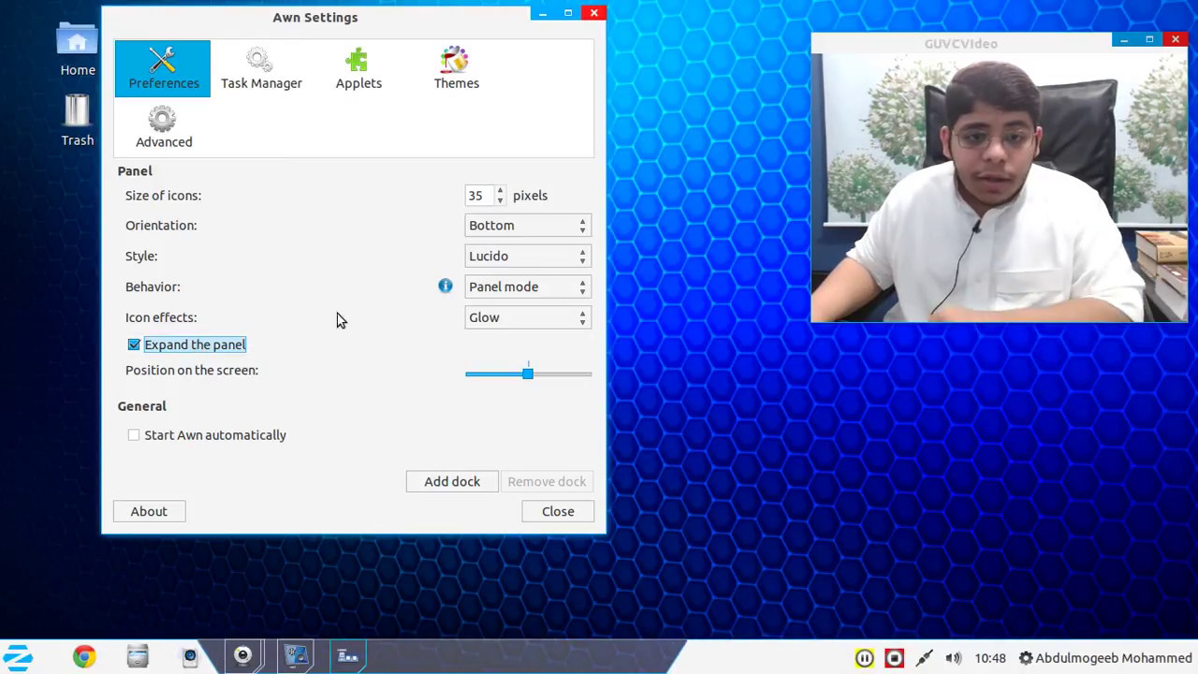
pyautogui.click(515, 291)
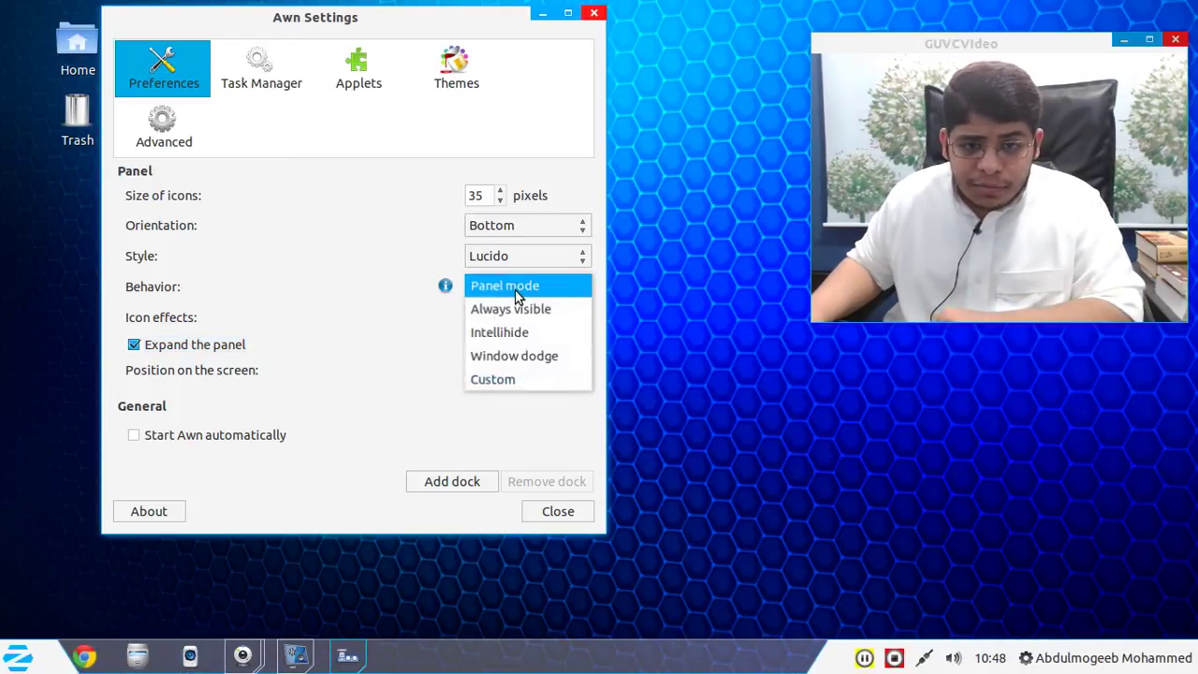
pyautogui.click(367, 197)
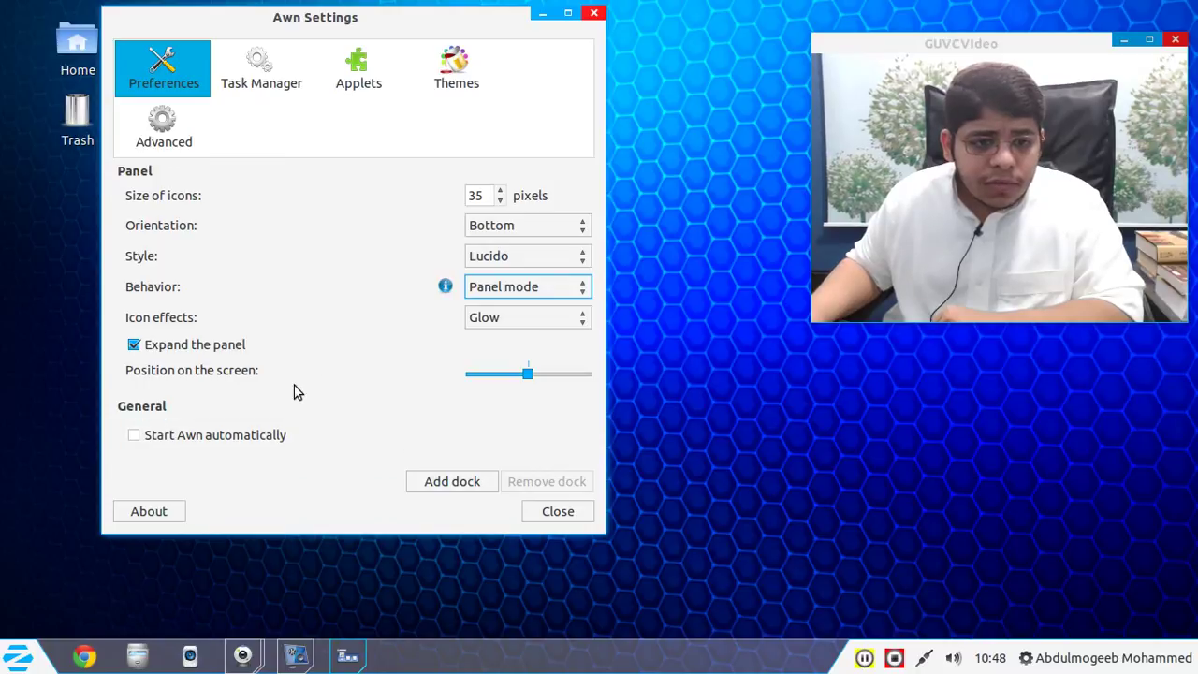
# Try the 3d, Curved and Flat dock styles, restore the Lucido style, and close Awn Settings.
pyautogui.click(522, 256)
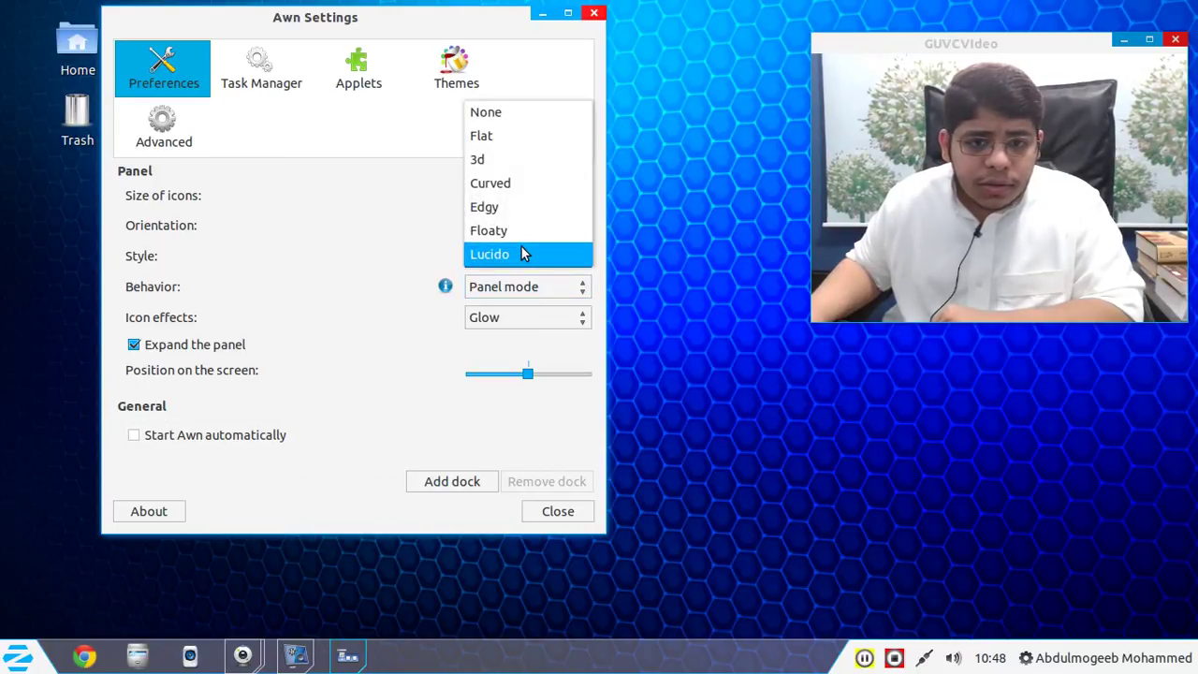
pyautogui.click(515, 158)
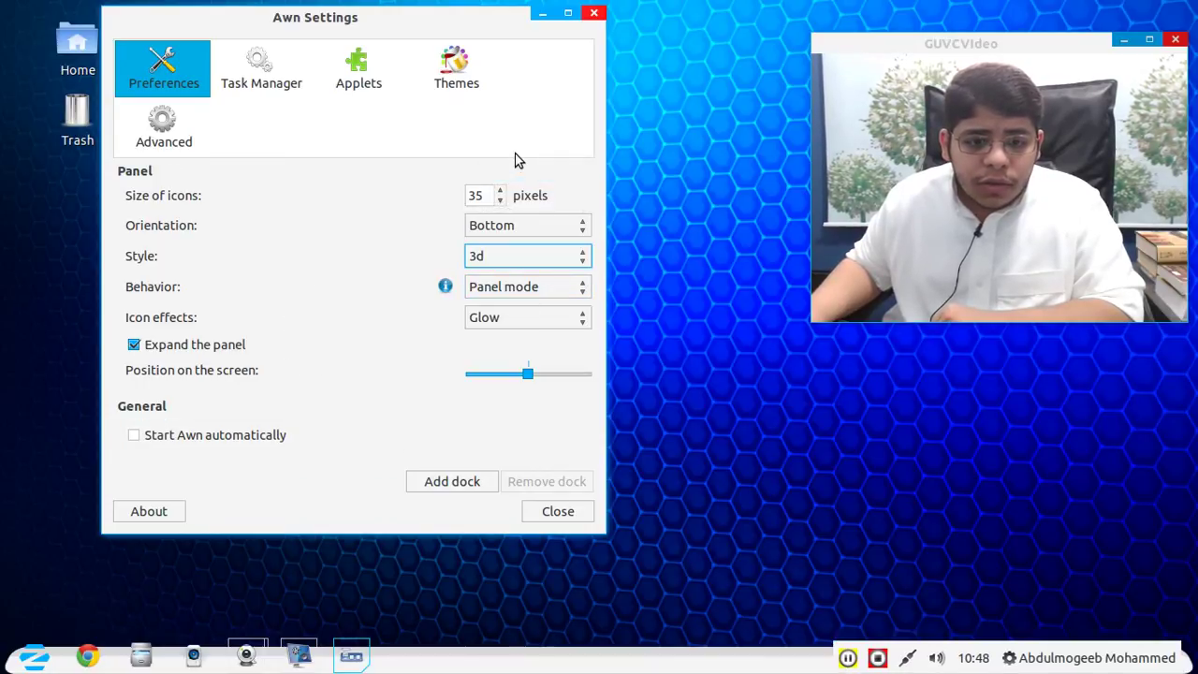
pyautogui.click(520, 248)
pyautogui.click(521, 277)
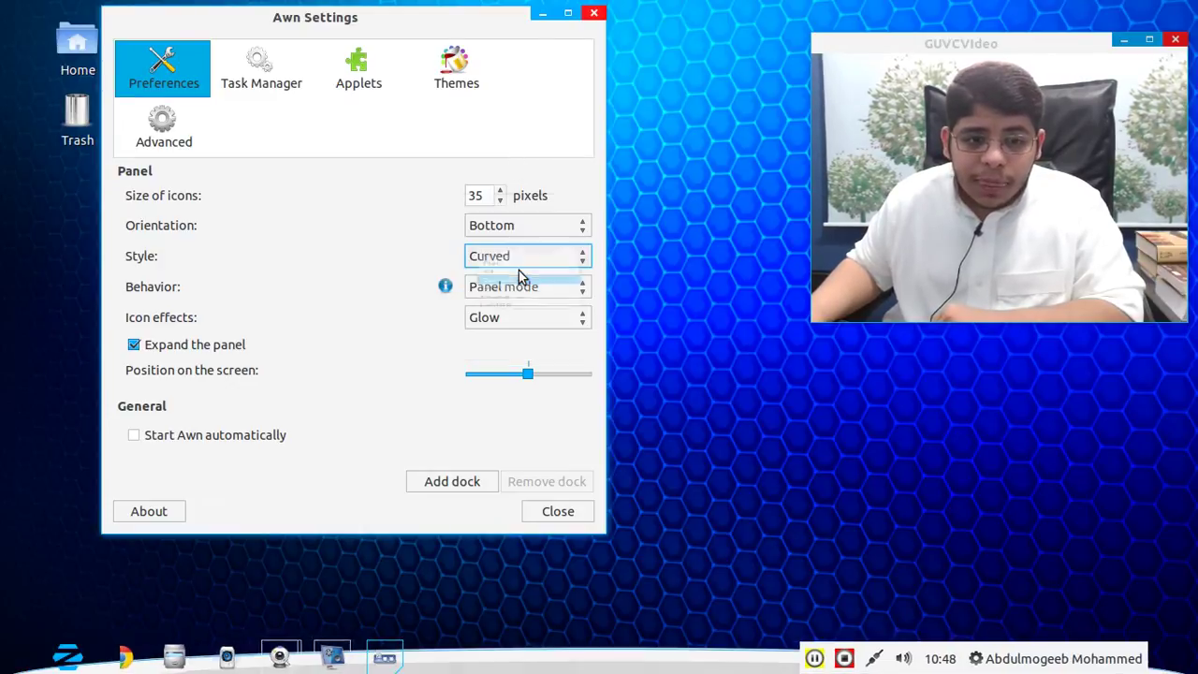
pyautogui.click(520, 262)
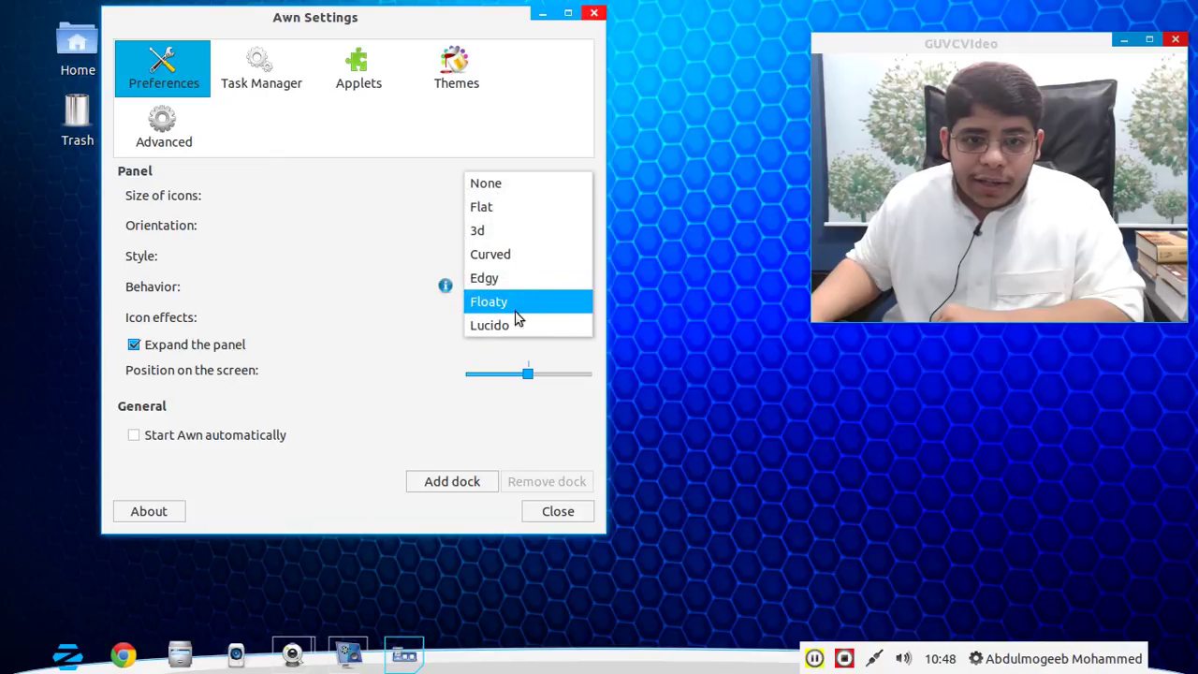
pyautogui.click(506, 207)
pyautogui.click(508, 260)
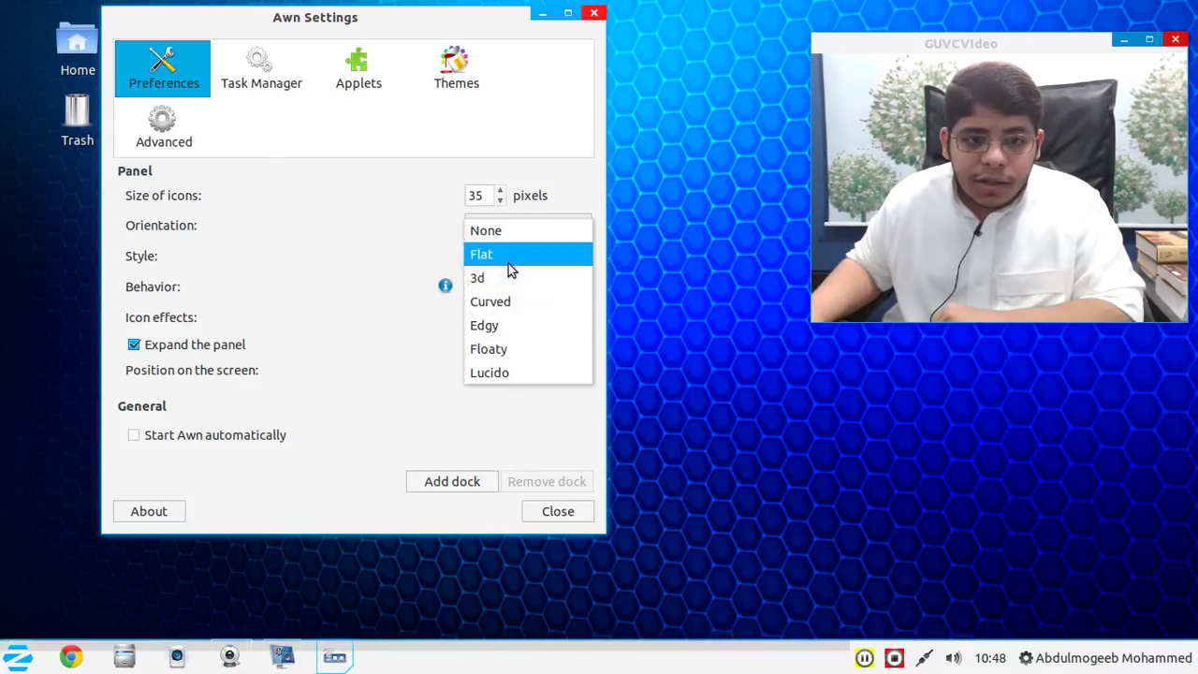
pyautogui.click(500, 372)
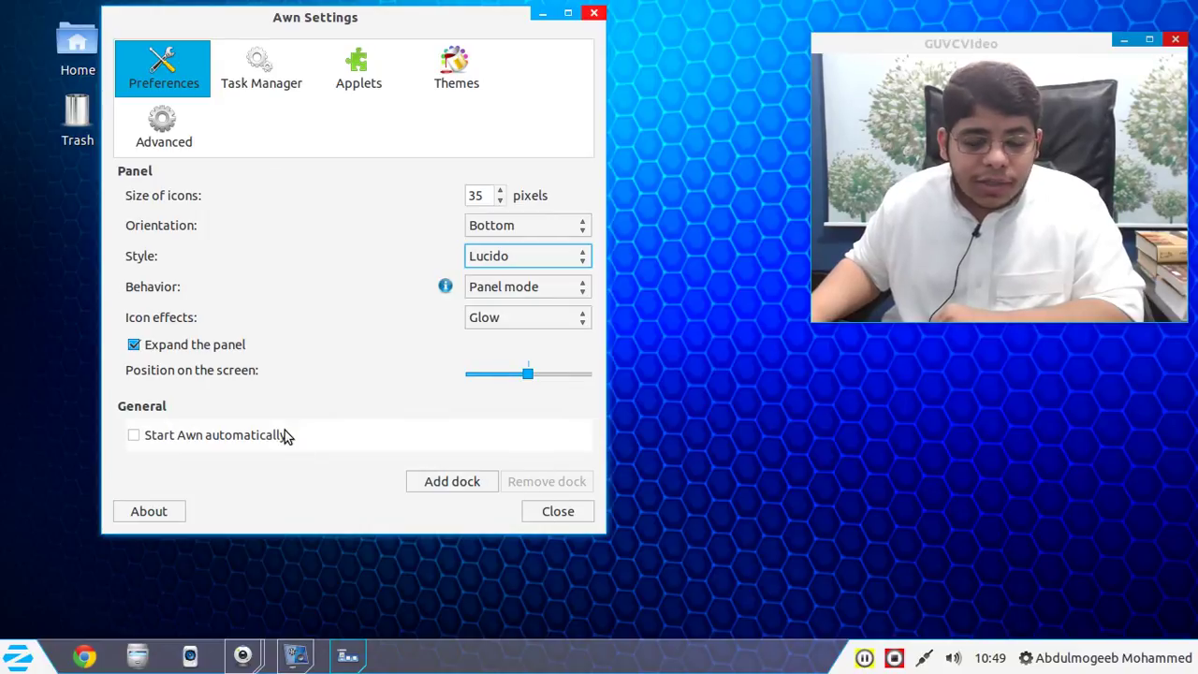
pyautogui.click(538, 514)
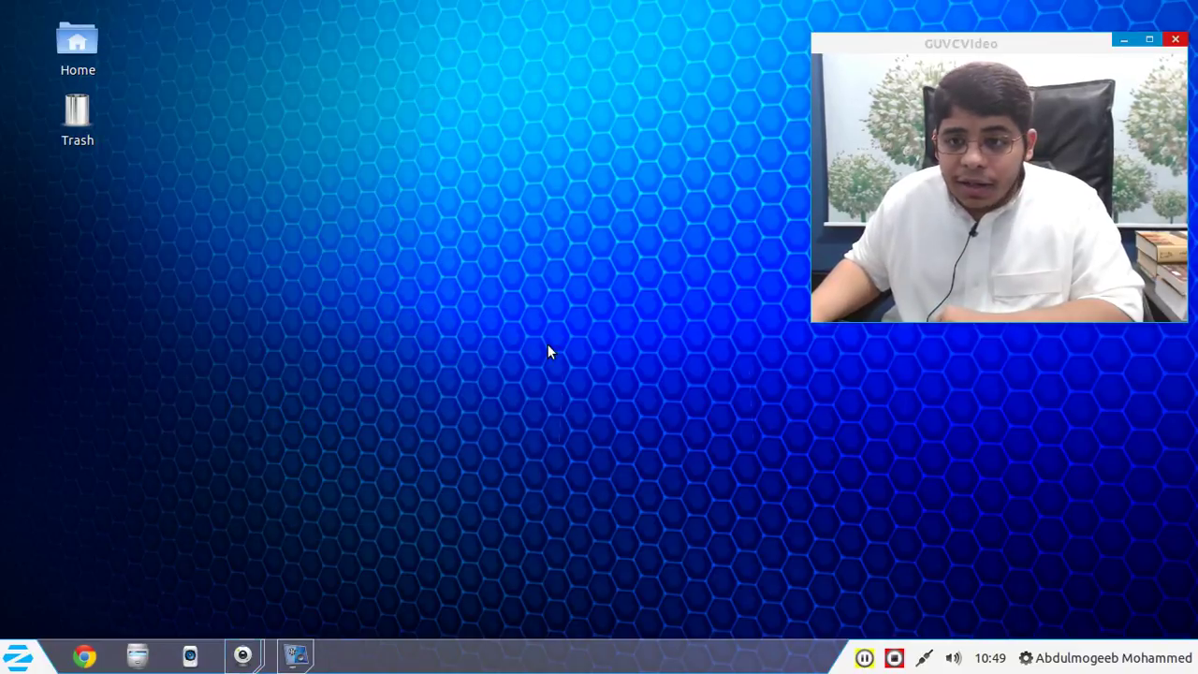
# Change the desktop background to the wallpaper of an island under a cloudy blue sky, and move the Background window clear of the webcam video.
pyautogui.rightClick(547, 343)
pyautogui.click(573, 444)
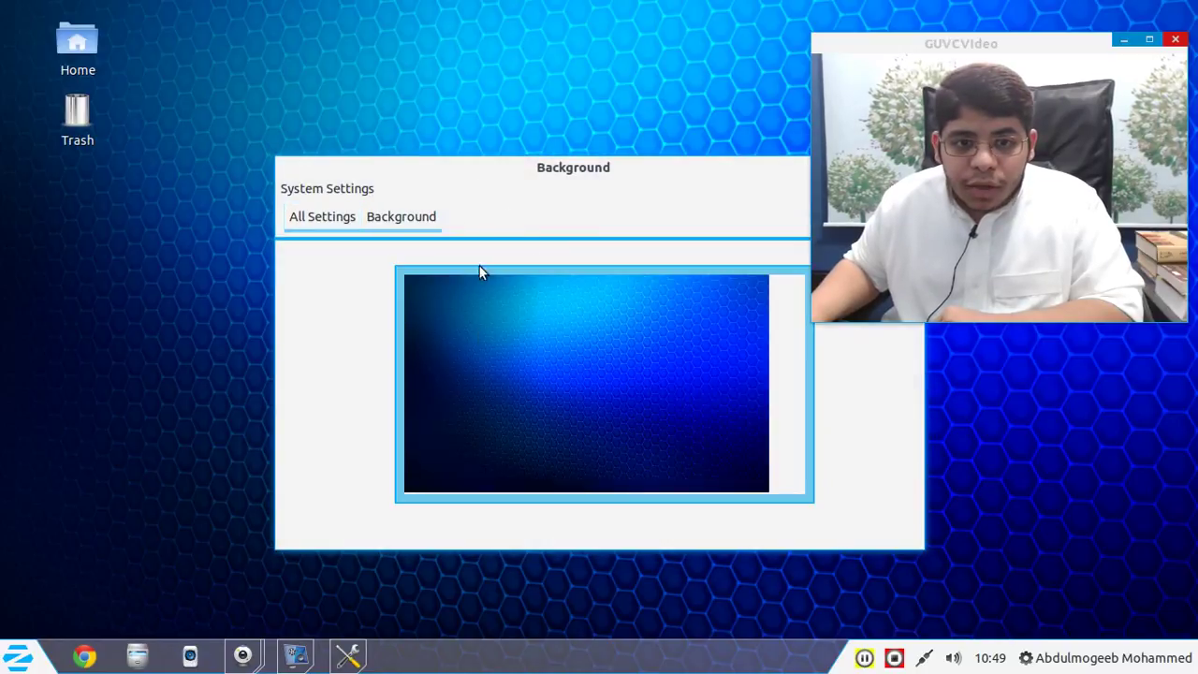
pyautogui.click(480, 272)
pyautogui.moveTo(489, 59); pyautogui.dragTo(207, 23)
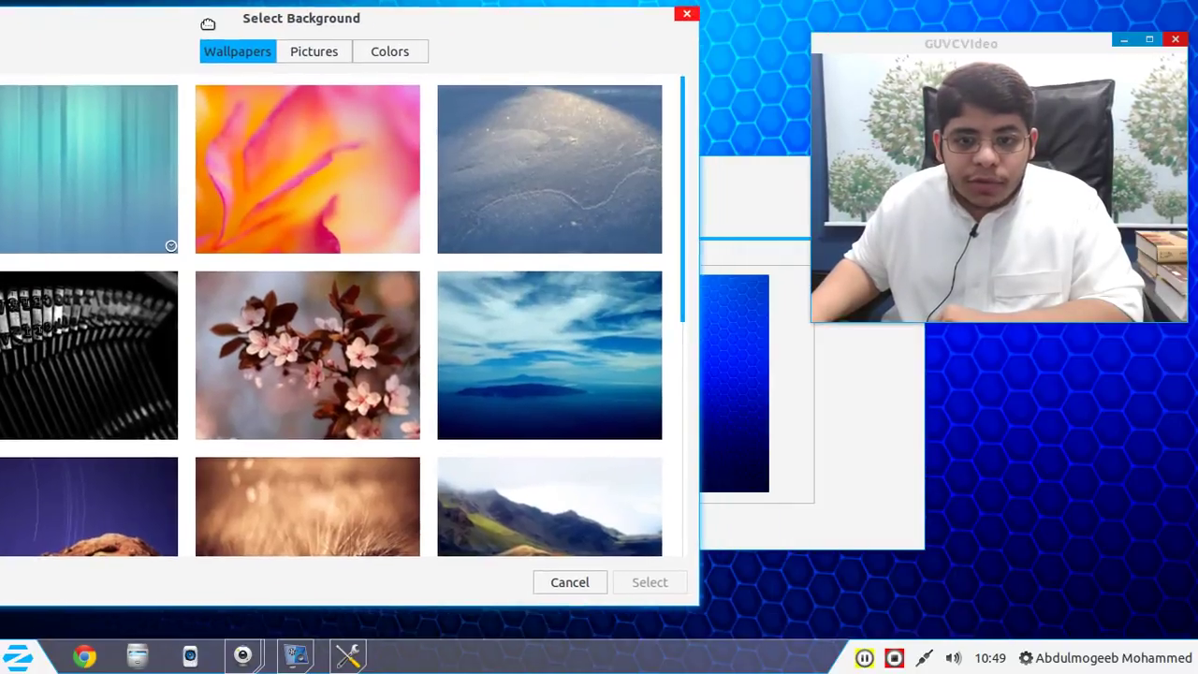
pyautogui.scroll(-5, 522, 346)
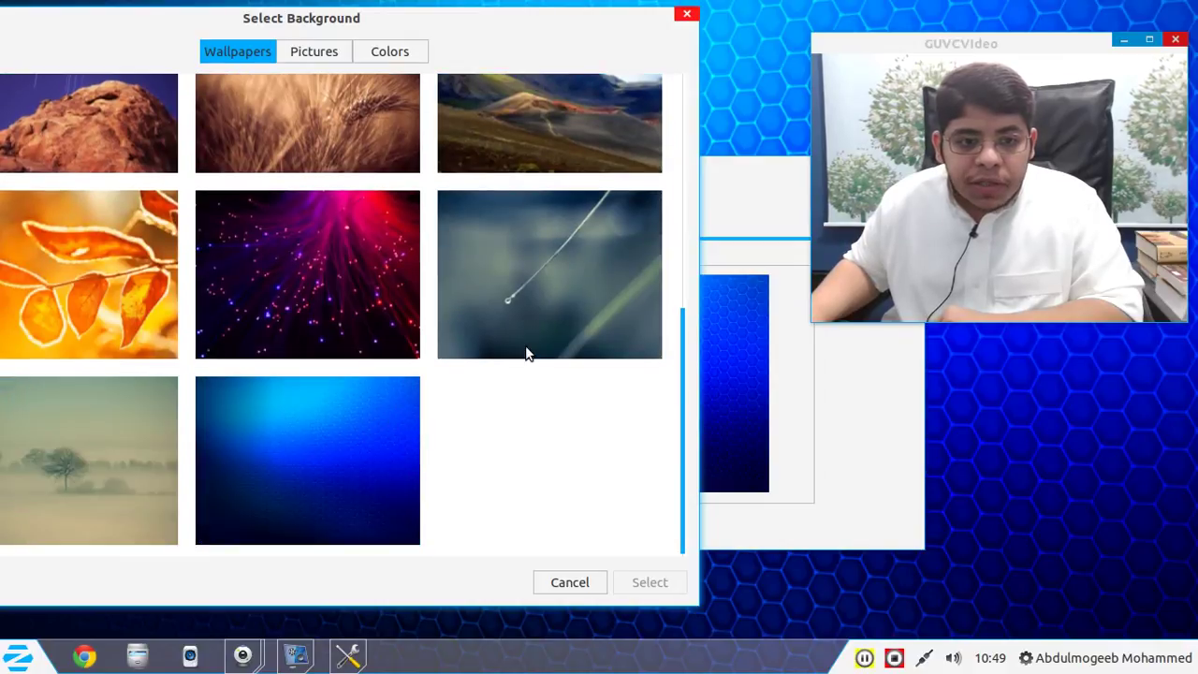
pyautogui.scroll(6, 552, 303)
pyautogui.click(552, 262)
pyautogui.click(640, 586)
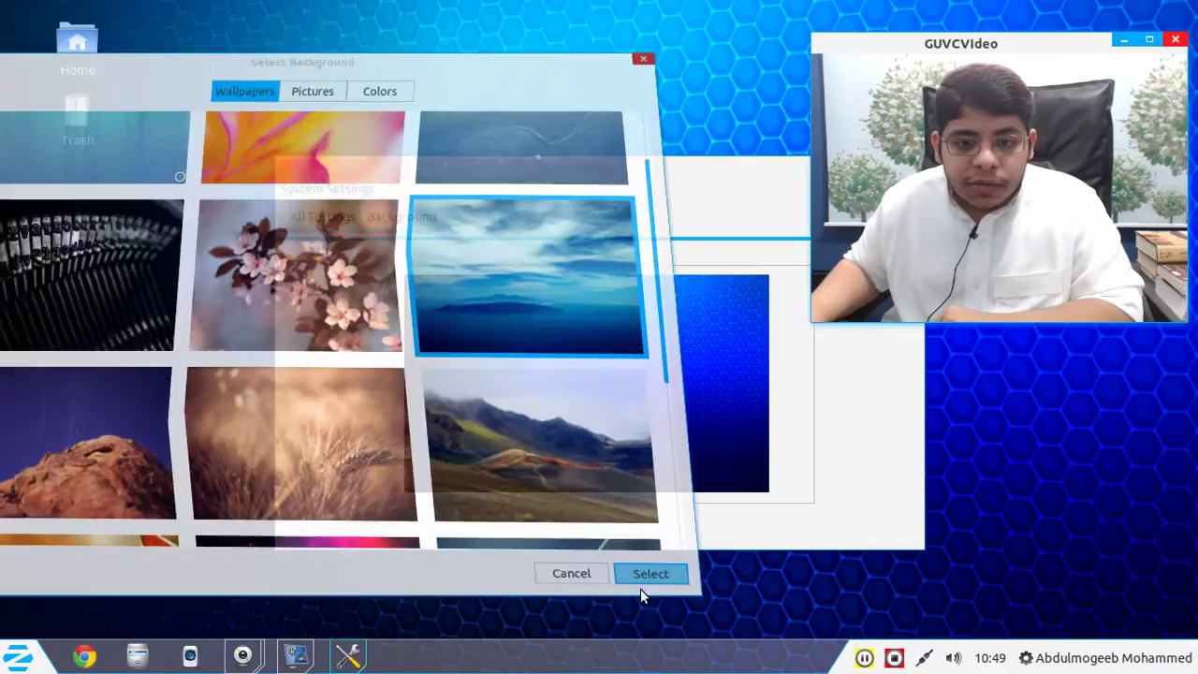
pyautogui.moveTo(459, 198); pyautogui.dragTo(244, 150)
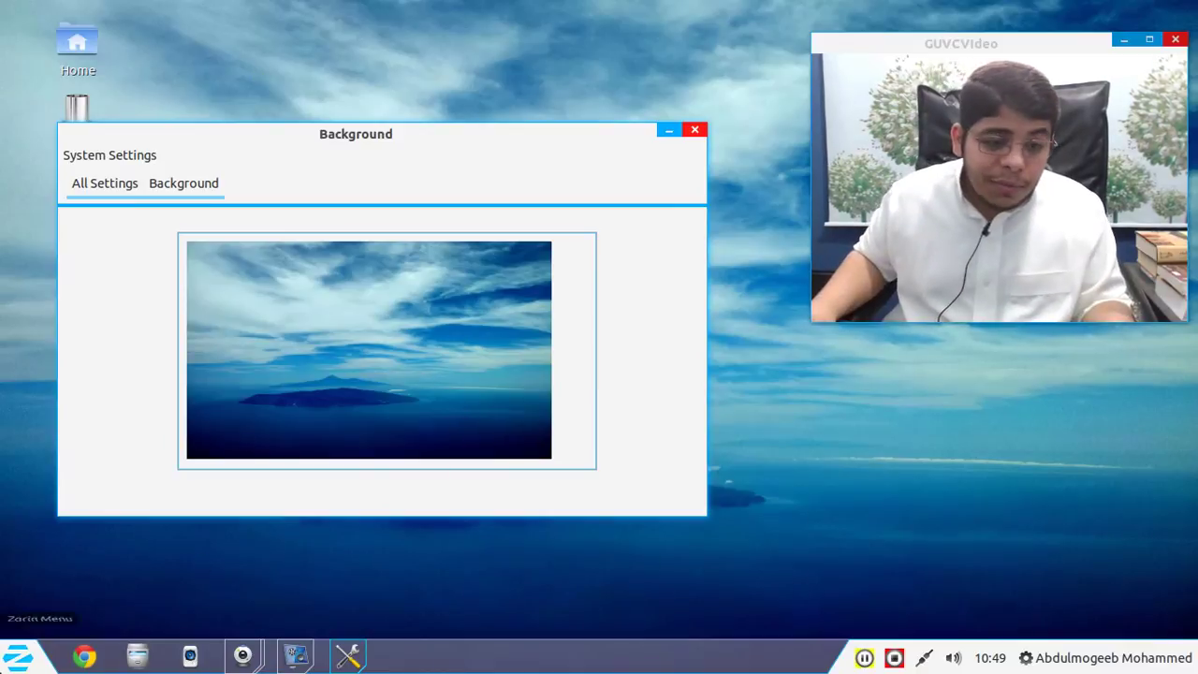
# Search the Zorin menu for "ter", open Terminal, and run vrms to list the installed non-free and contrib packages.
pyautogui.click(17, 656)
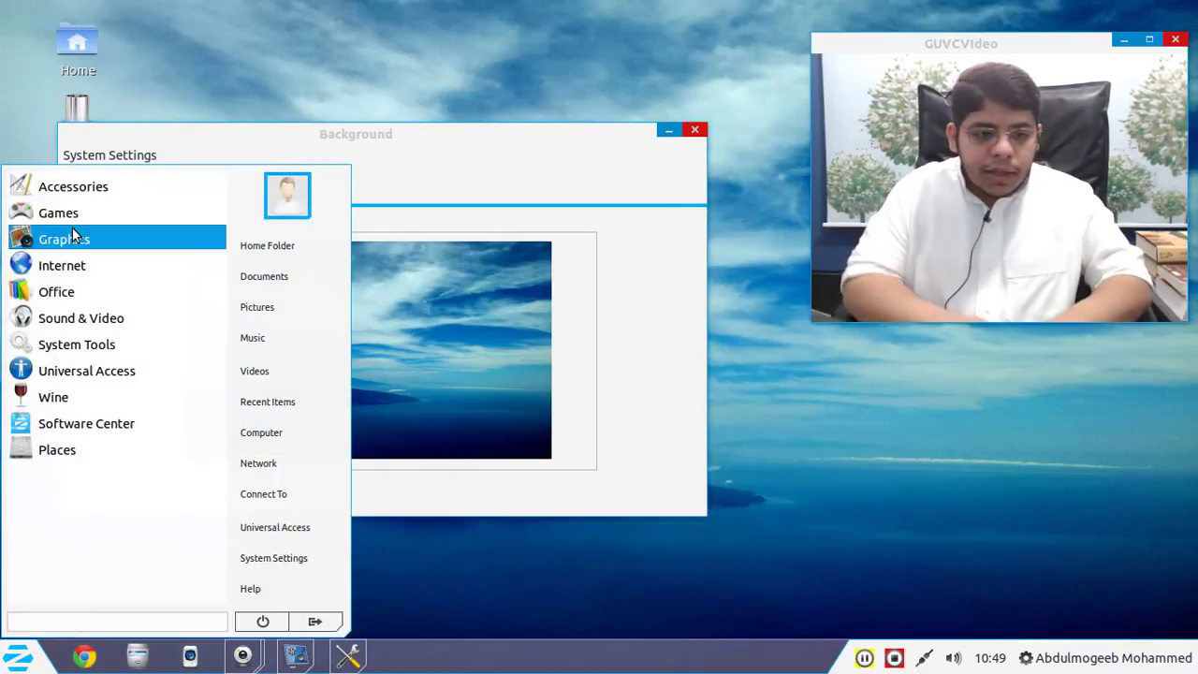
pyautogui.write('ter')
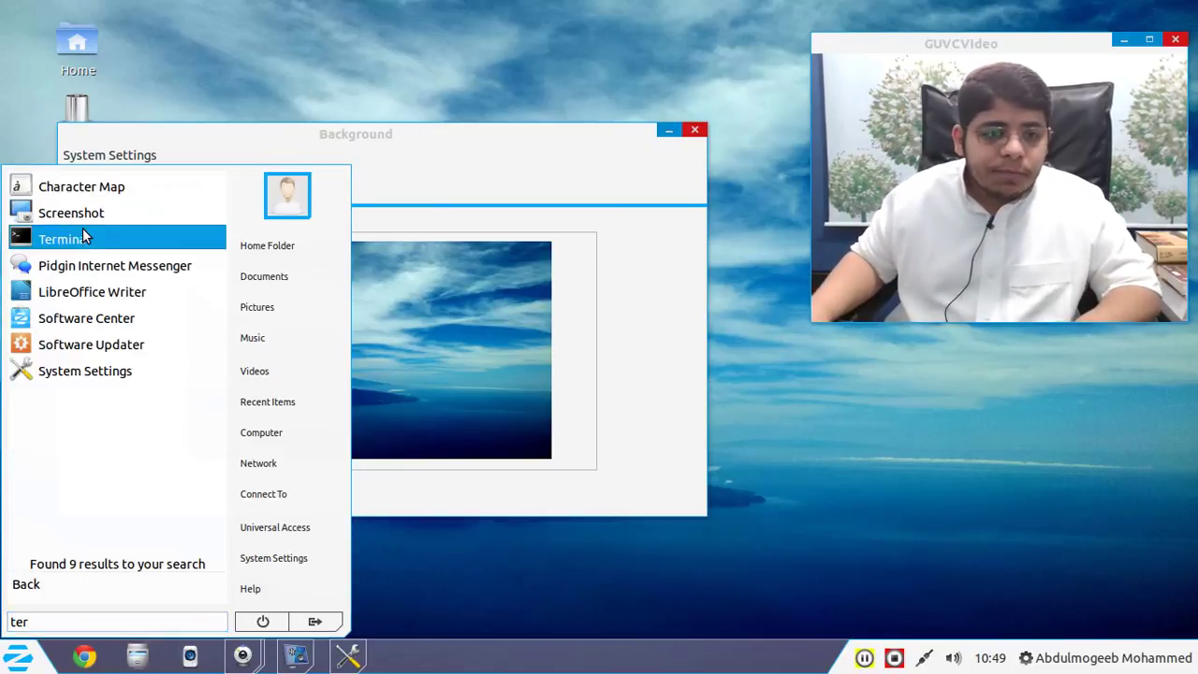
pyautogui.click(83, 234)
pyautogui.write('vrms')
pyautogui.press('Return')
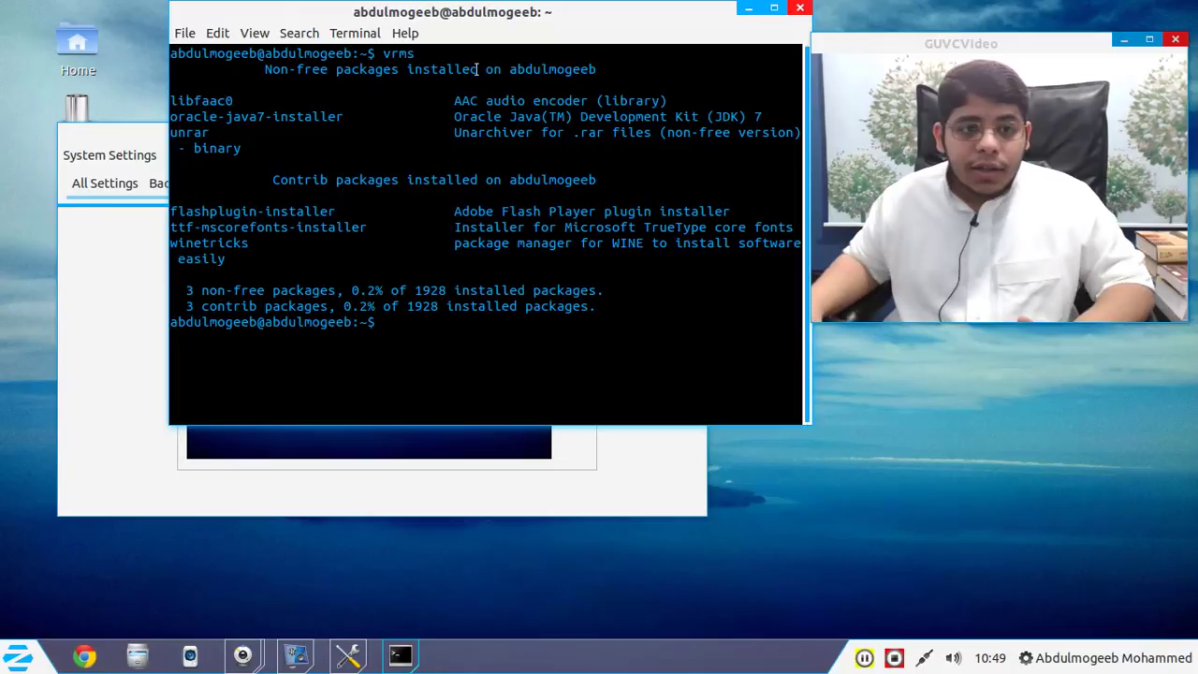
# Highlight the non-free packages libfaac0, oracle-java7-installer and unrar one by one in the vrms output.
pyautogui.doubleClick(221, 100)
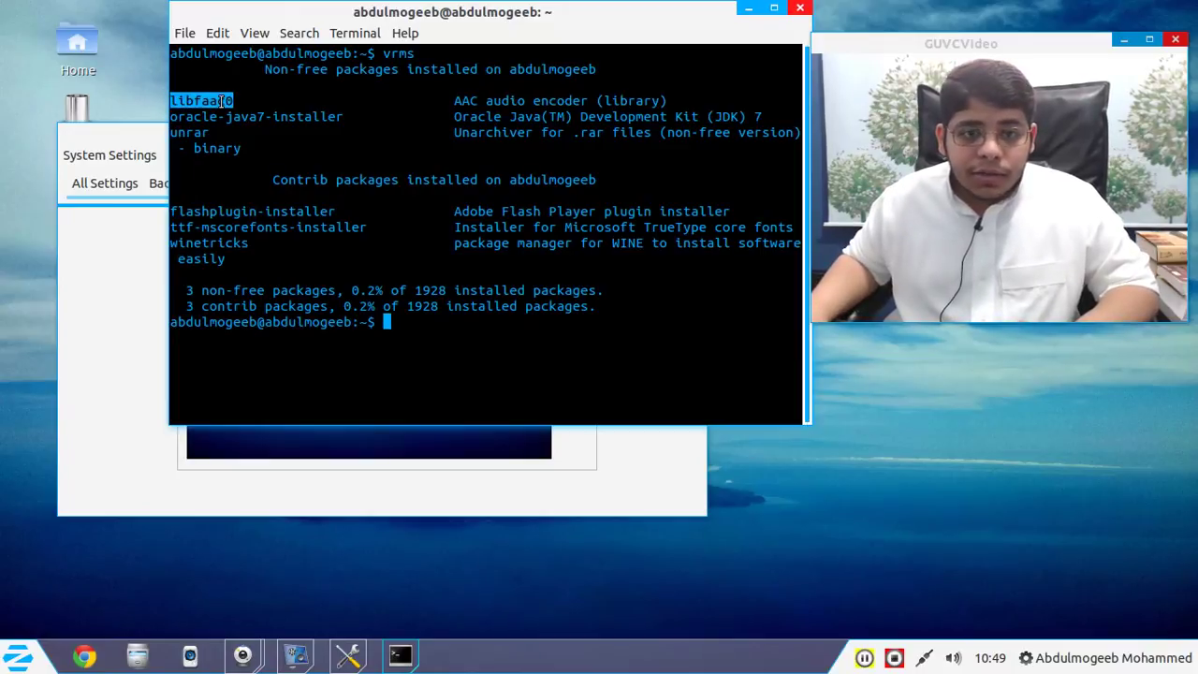
pyautogui.tripleClick(221, 116)
pyautogui.doubleClick(221, 116)
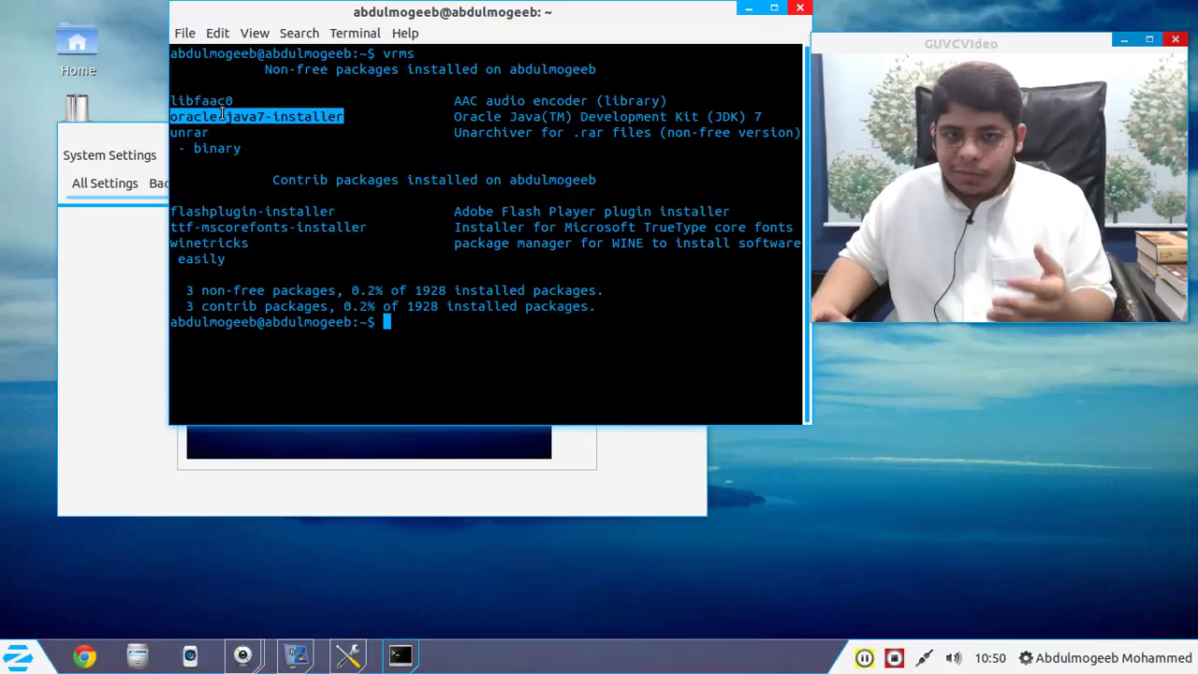
pyautogui.doubleClick(199, 132)
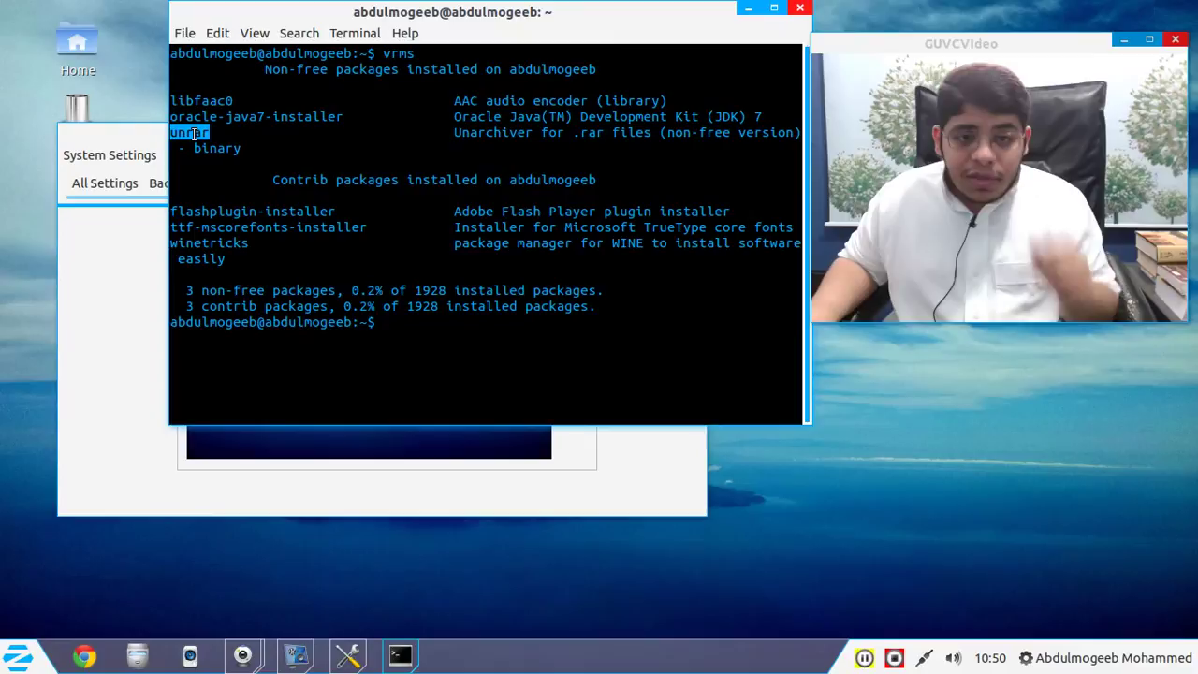
# Highlight flashplugin-installer, ttf-mscorefonts-installer, winetricks and the contrib heading in turn, and close the Terminal and Background windows.
pyautogui.doubleClick(204, 210)
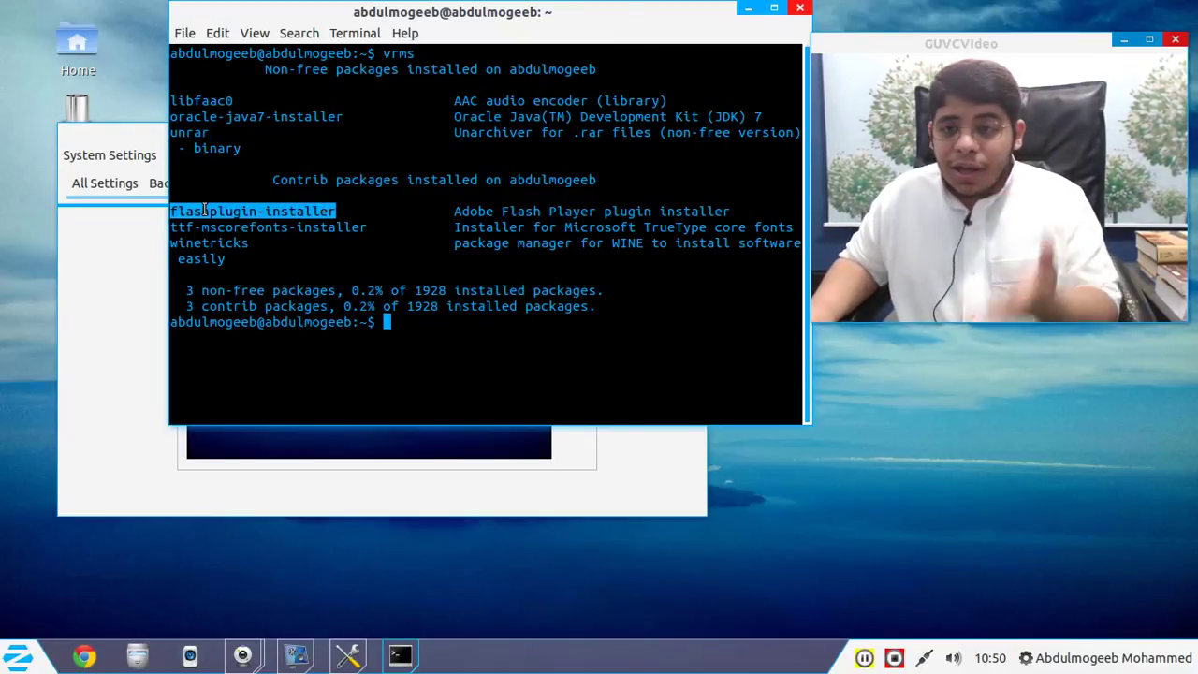
pyautogui.doubleClick(192, 227)
pyautogui.doubleClick(191, 227)
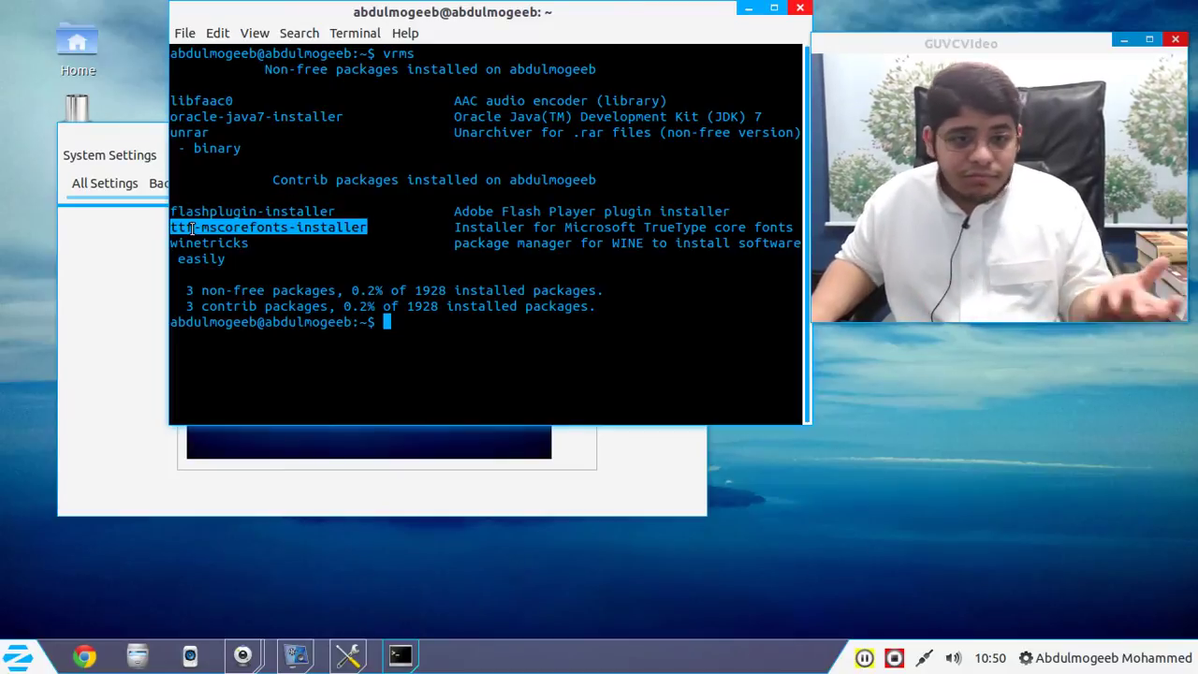
pyautogui.doubleClick(197, 245)
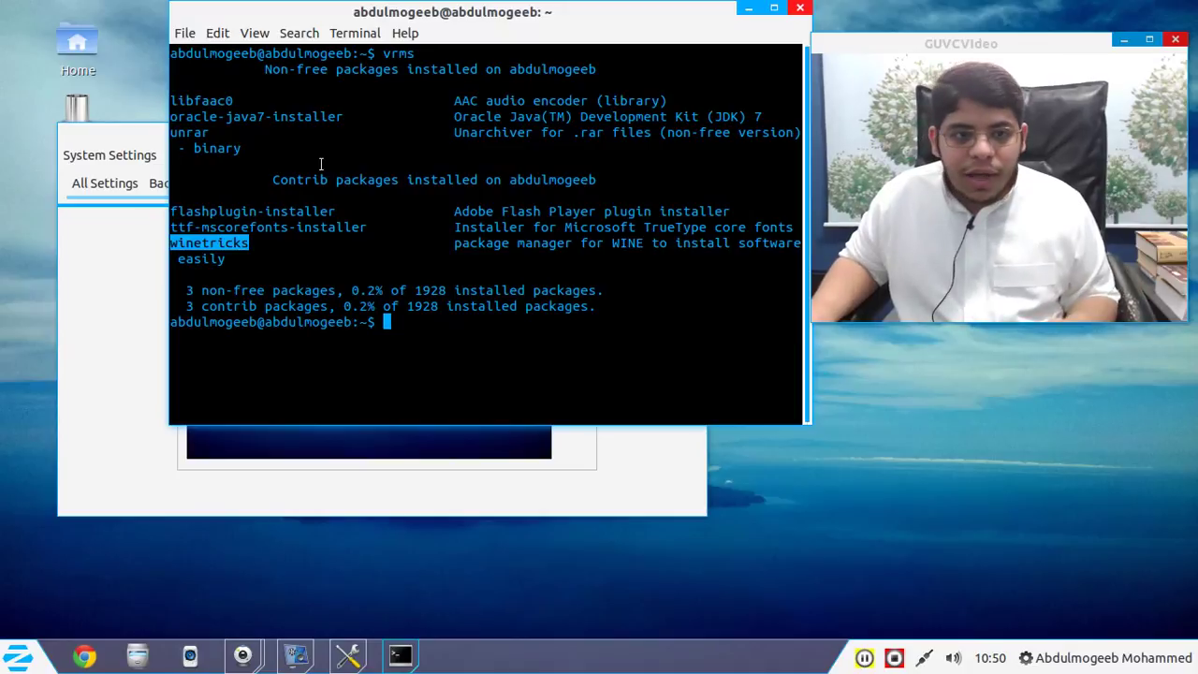
pyautogui.tripleClick(301, 183)
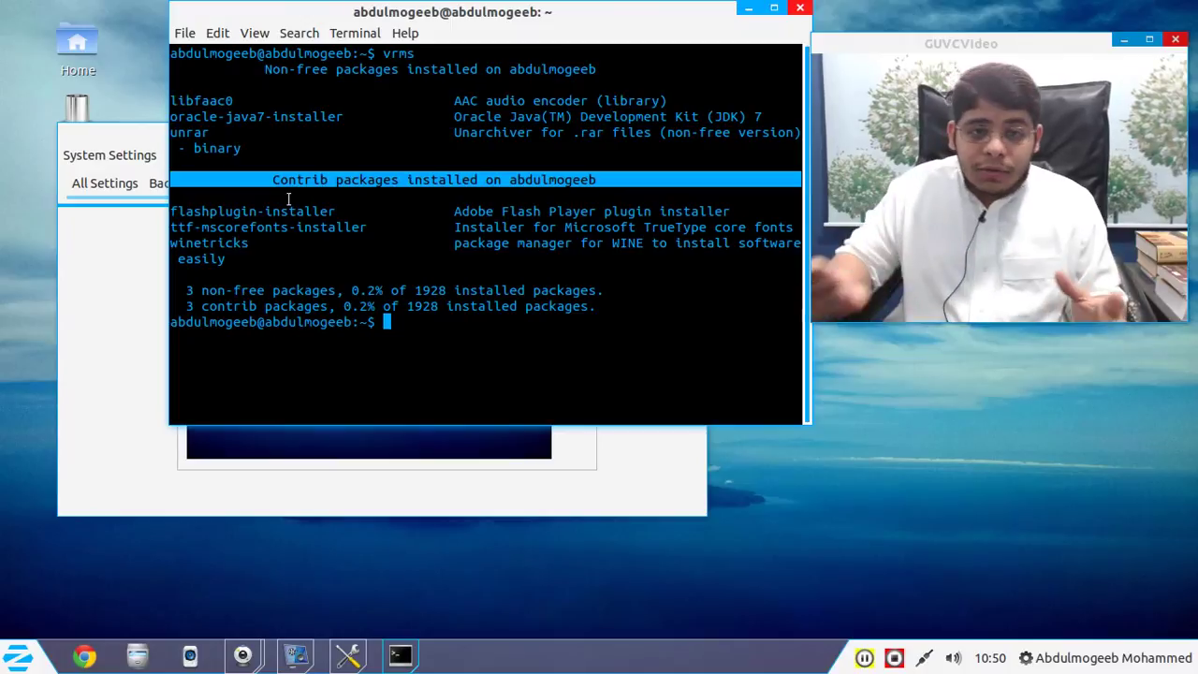
pyautogui.click(800, 7)
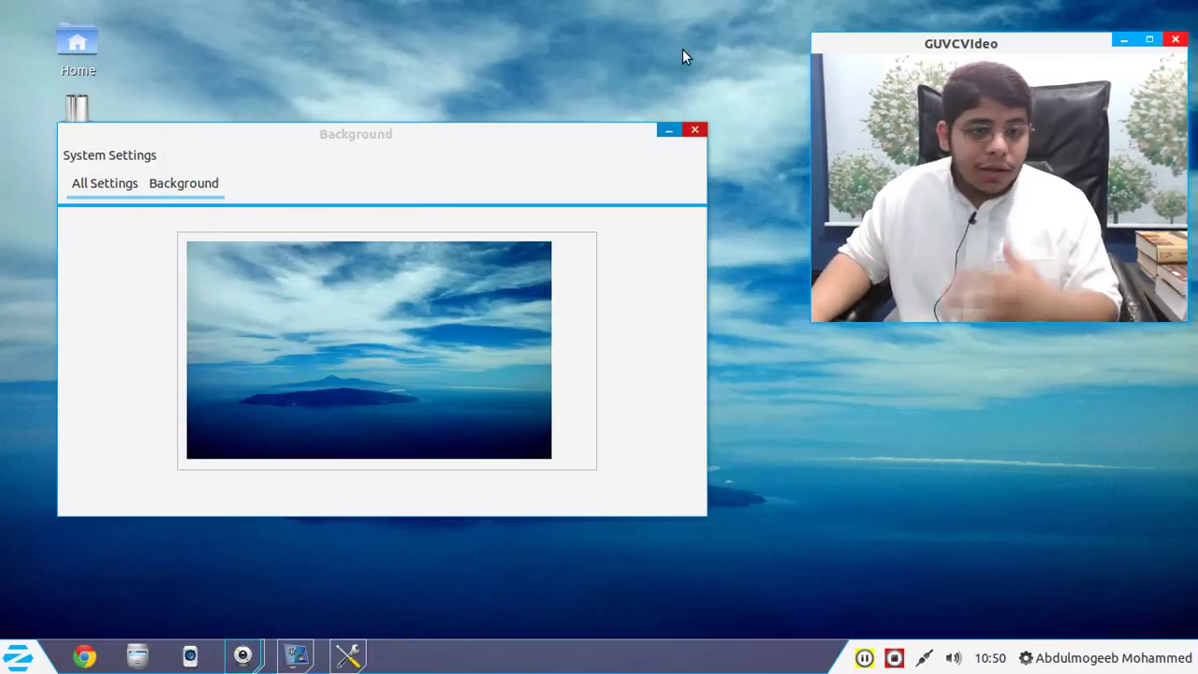
pyautogui.click(688, 135)
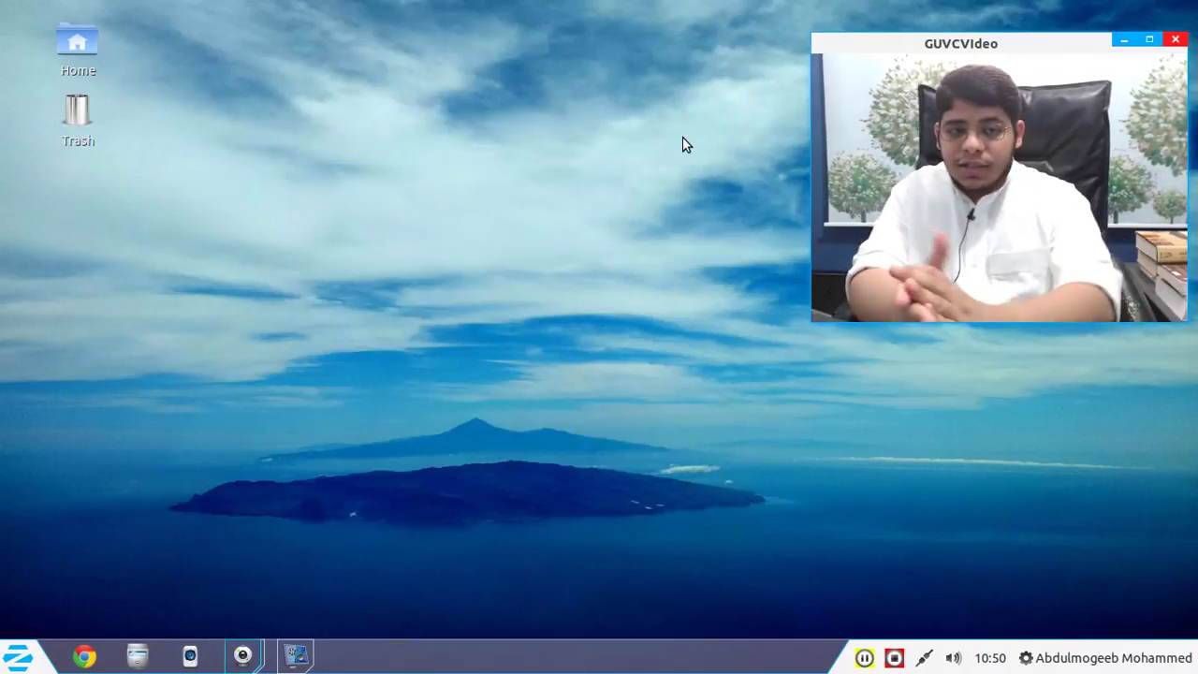